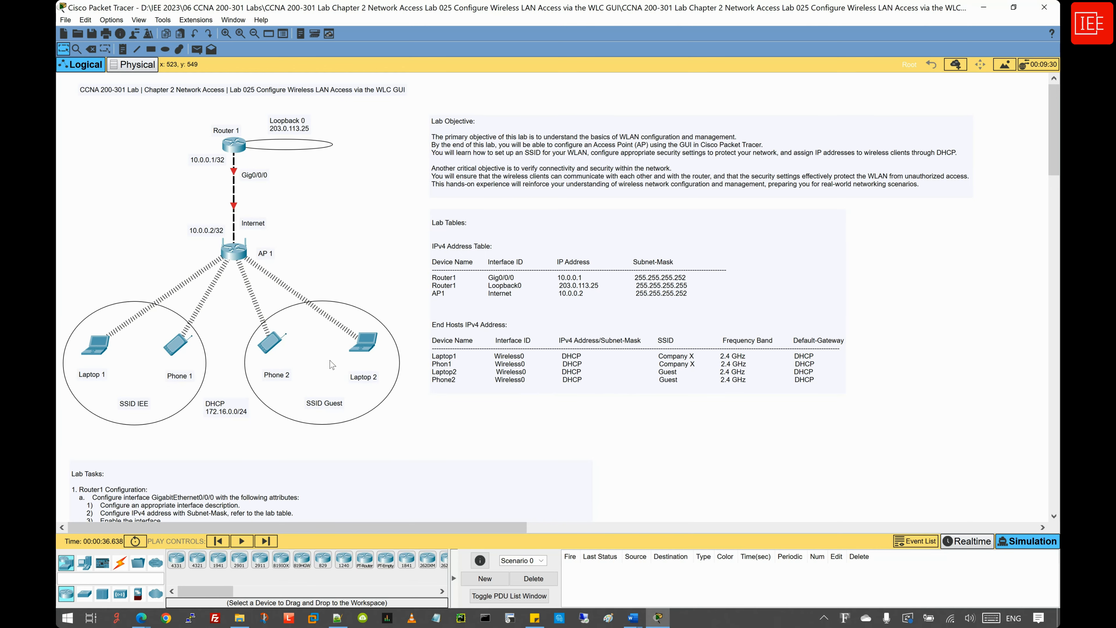
- Scroll down to read Lab Tasks 3–9: connectivity tests, AP 1 access policies, QoS and saving
scroll(332, 365, "down", 10)
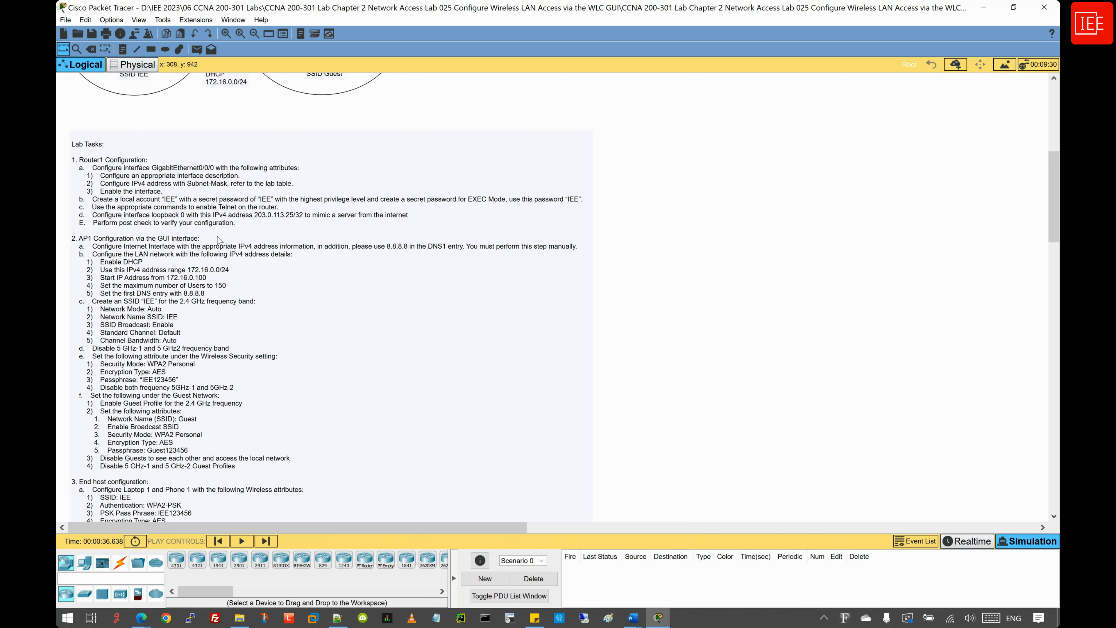
scroll(218, 239, "down", 5)
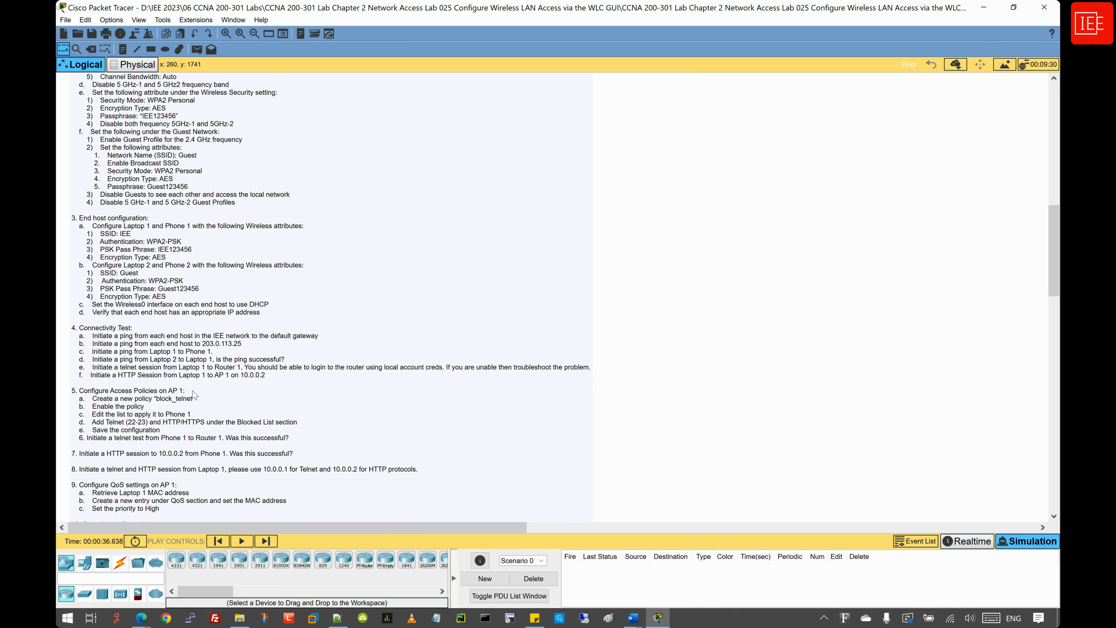
scroll(194, 394, "down", 2)
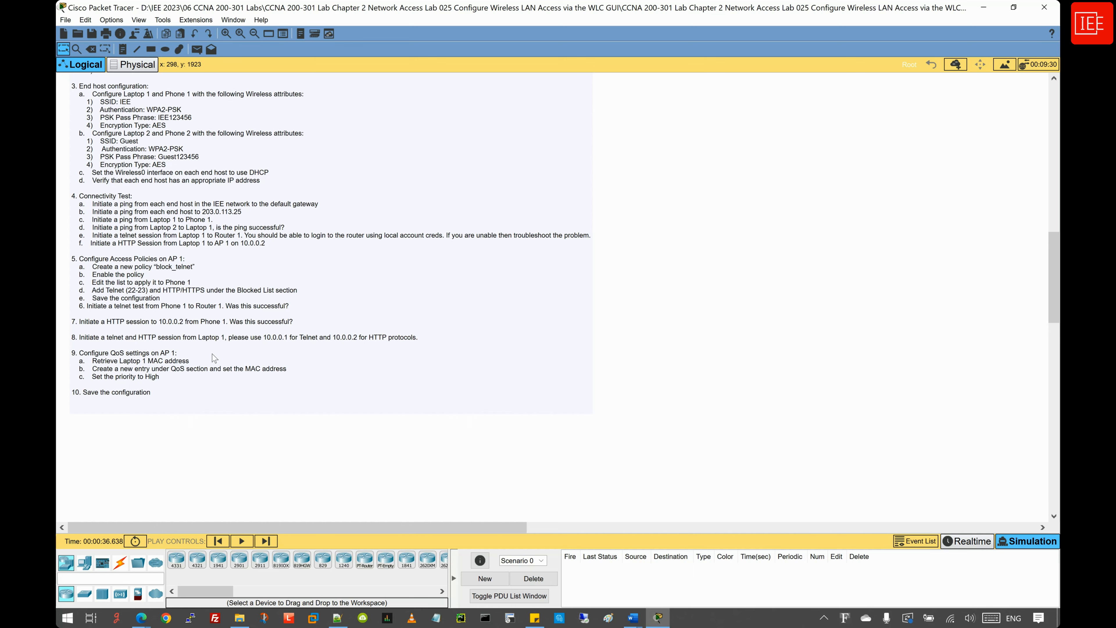
- Scroll back up to the Router 1–AP 1 topology and switch to Realtime mode
scroll(213, 357, "up", 15)
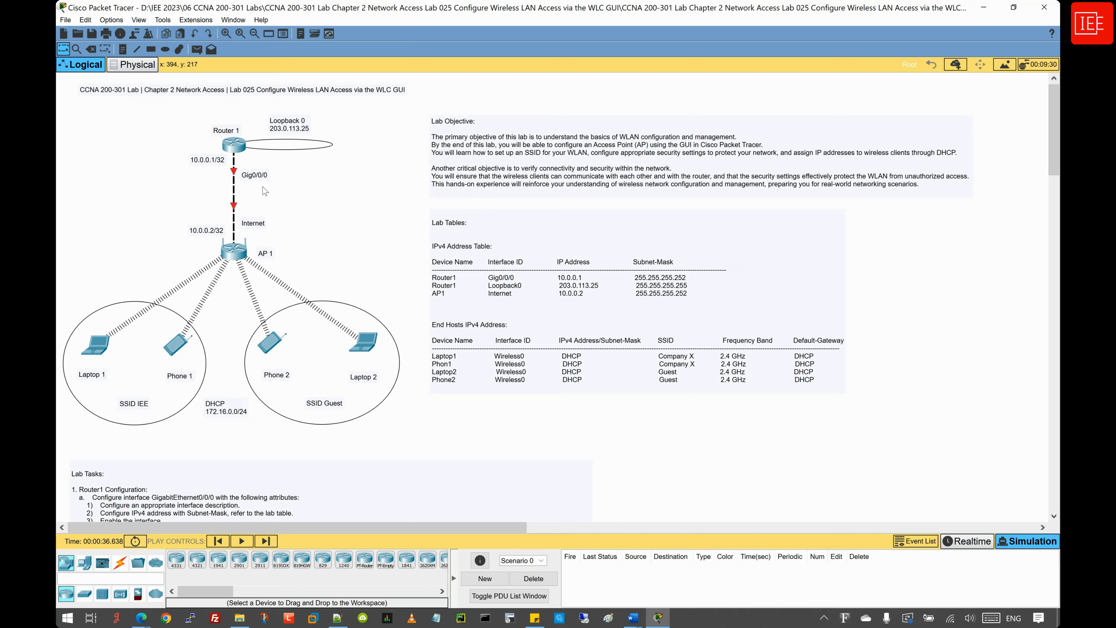
key("shift+r")
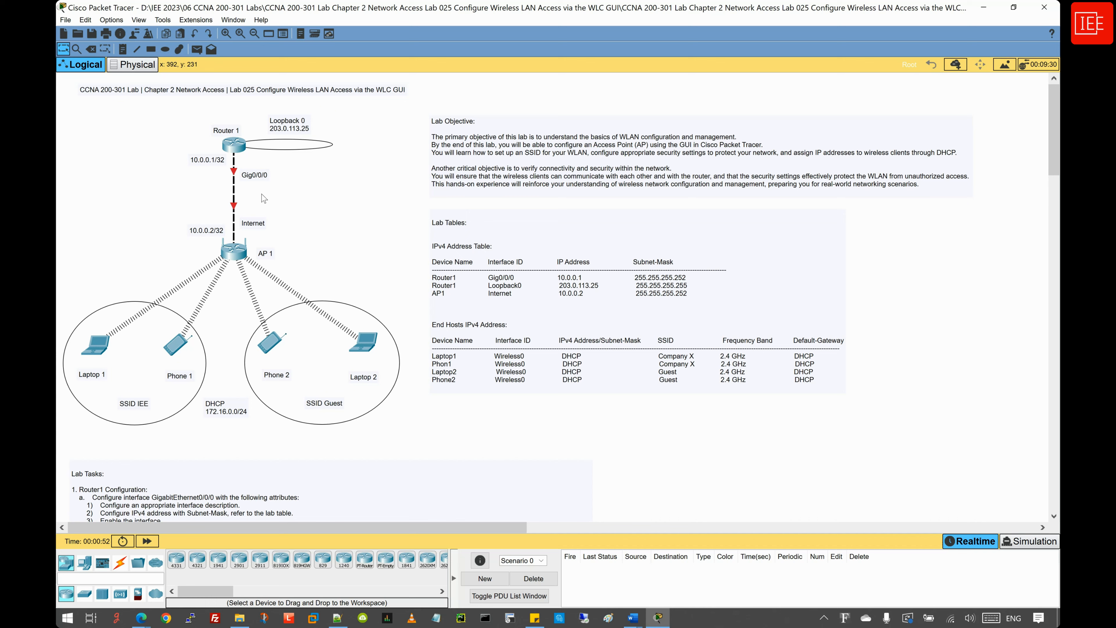
- Open Router1's CLI full screen and enter privileged and global configuration mode
left_click(234, 145)
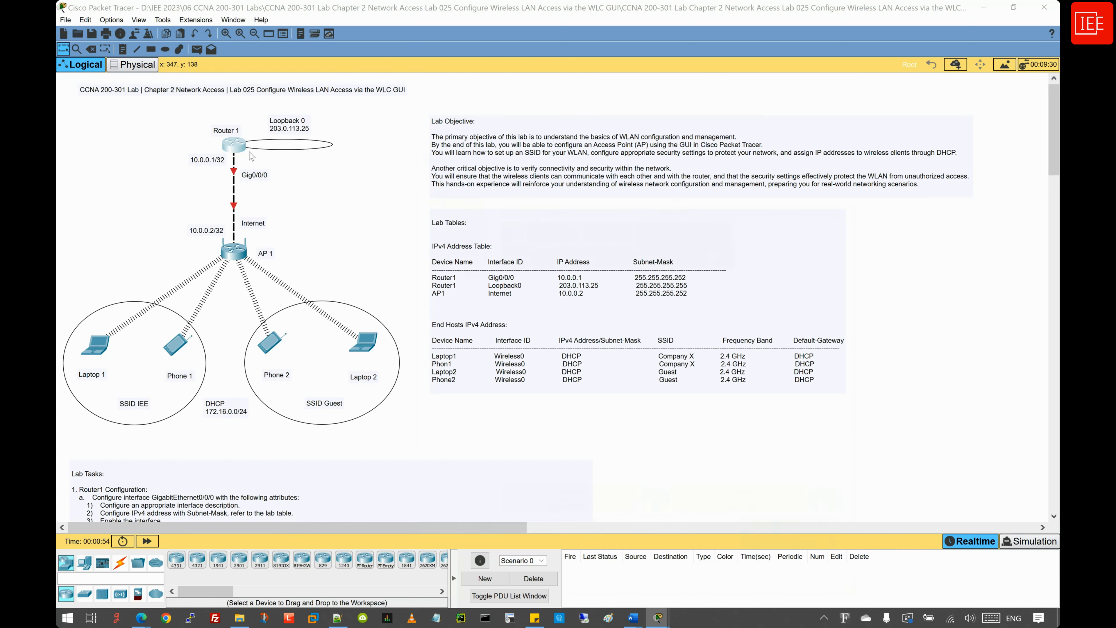
left_click(504, 173)
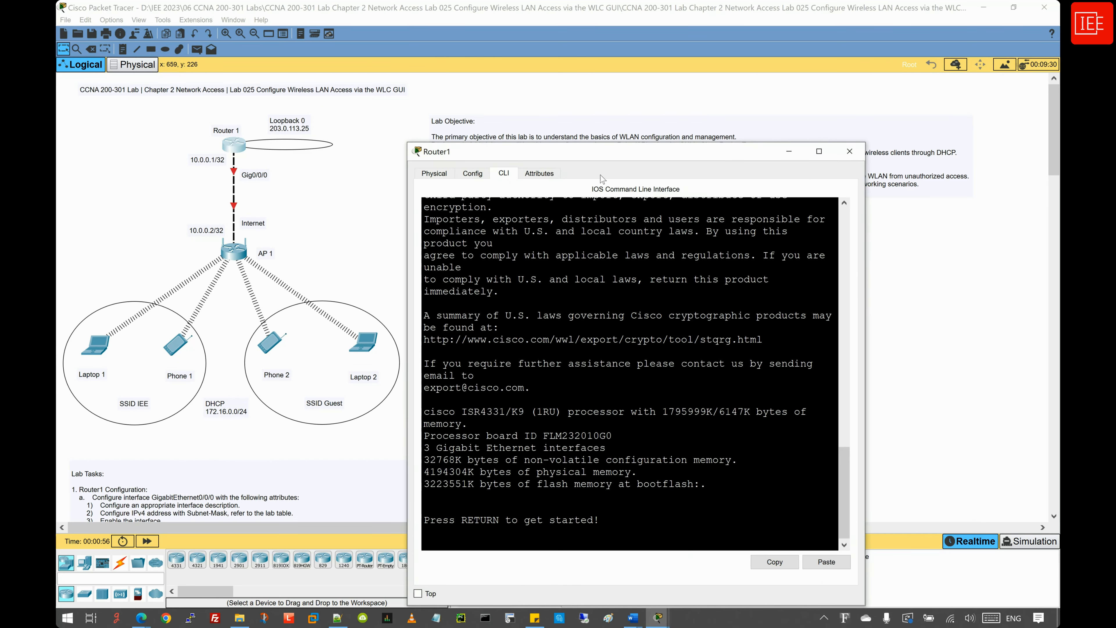
left_click(819, 151)
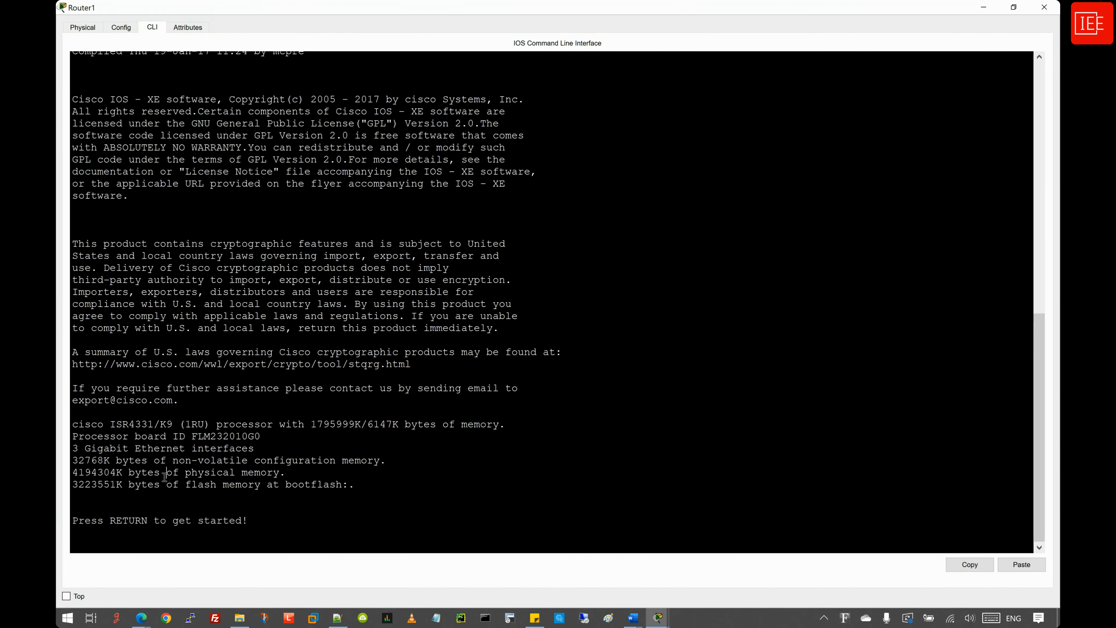
key("Return")
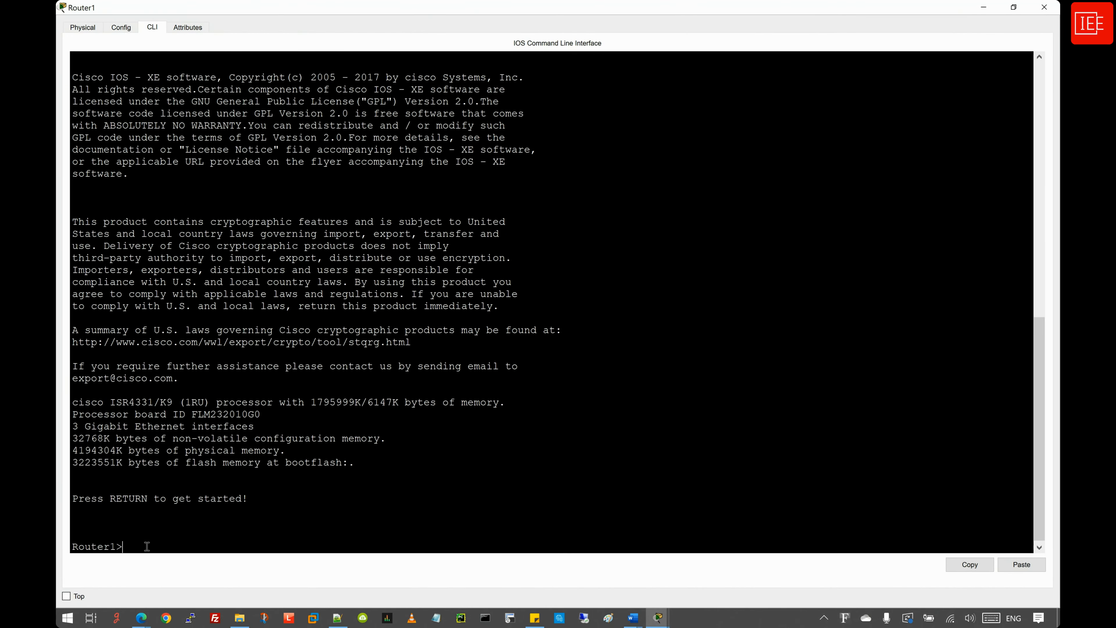
type("en")
key("Return")
type("confi")
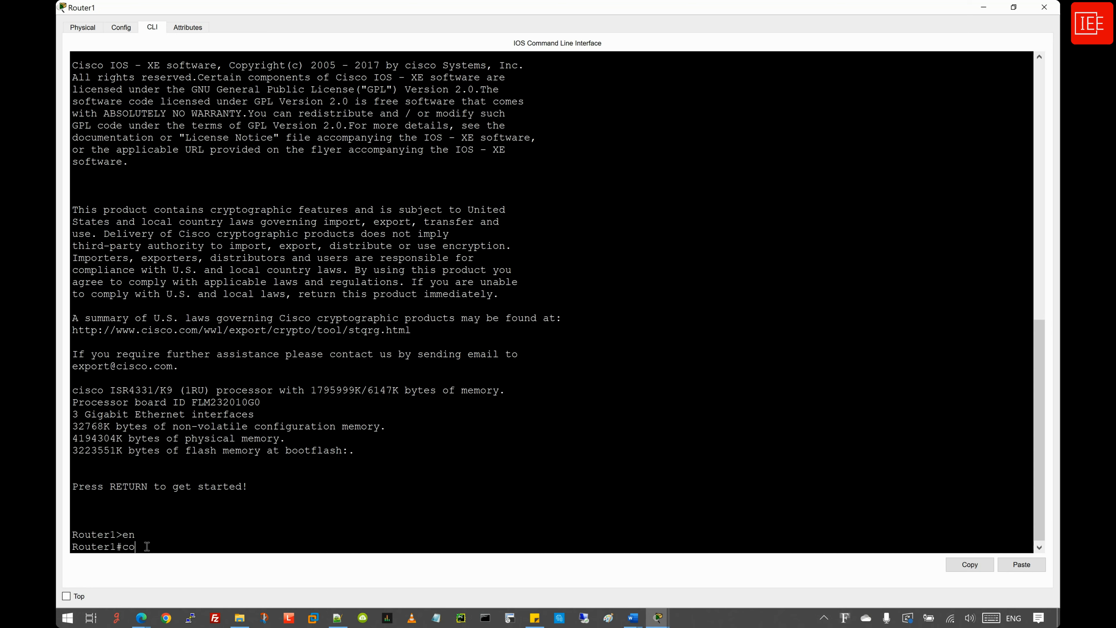
key("Tab")
type("ter")
key("Tab")
key("Return")
key("Return")
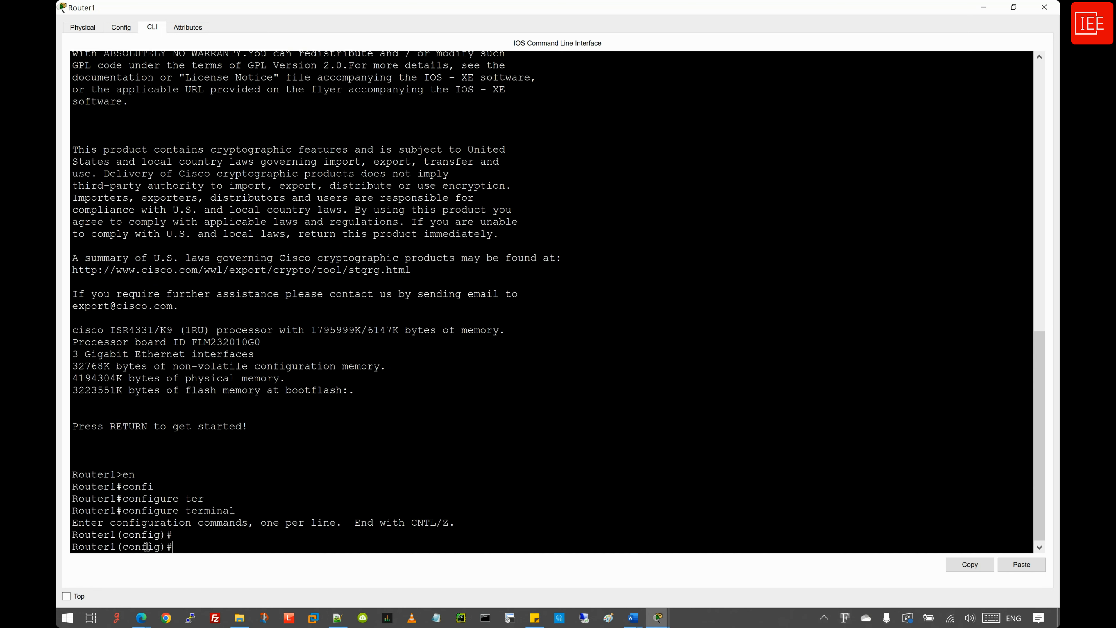
- Enter interface GigabitEthernet0/0/0 and give it the description 'Link to AP 1'
type("inter")
key("Tab")
type("gig")
key("Tab")
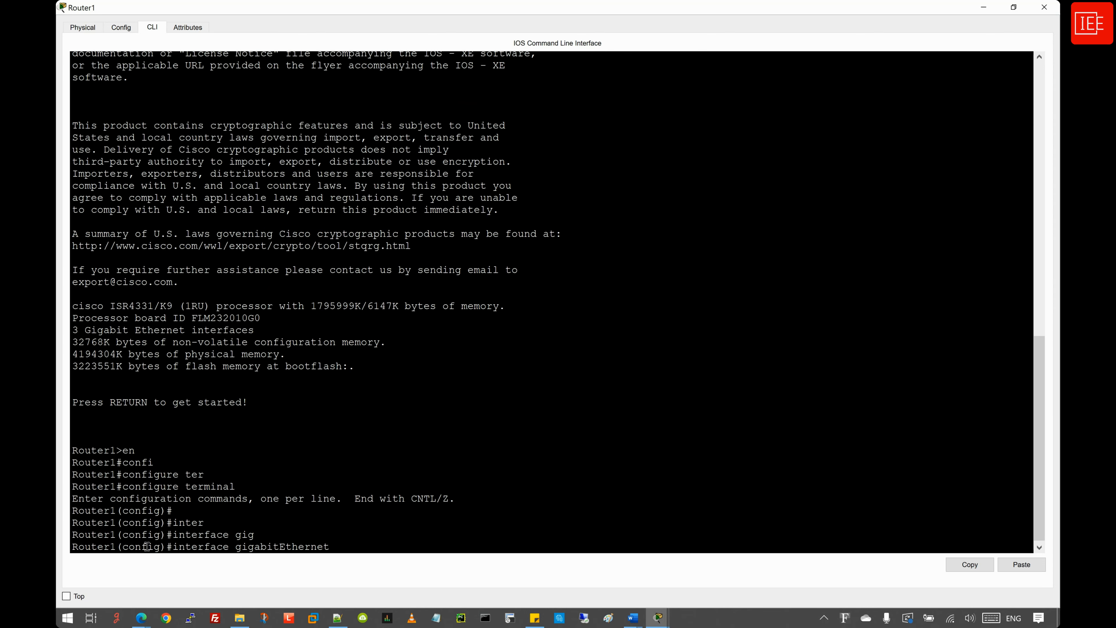
type("0/0/0")
key("Return")
type("desc")
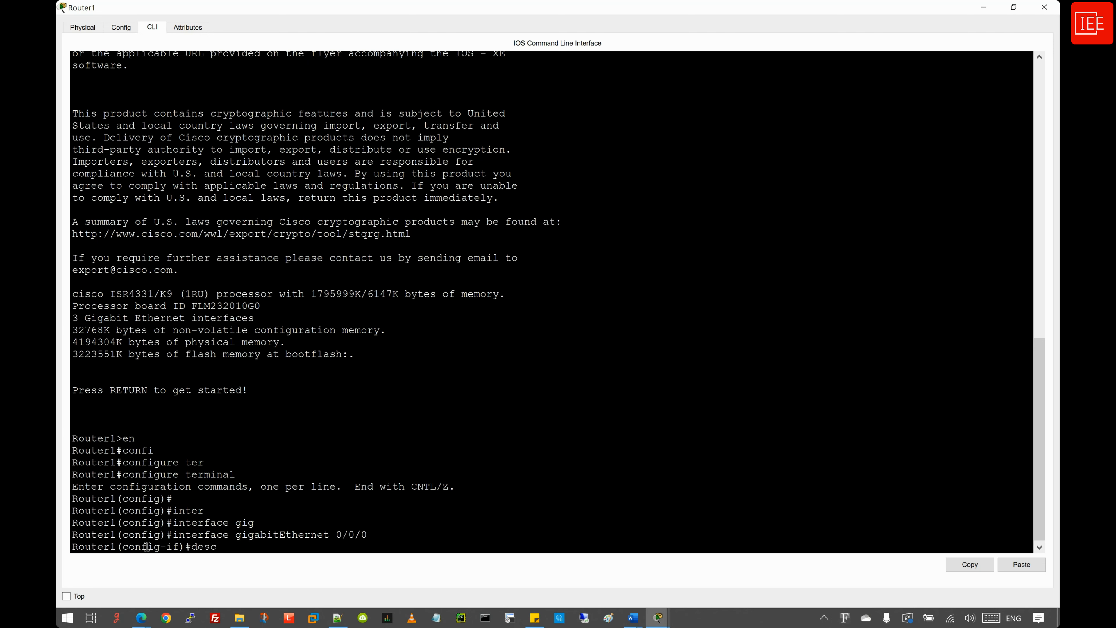
key("Tab")
type("\"\"")
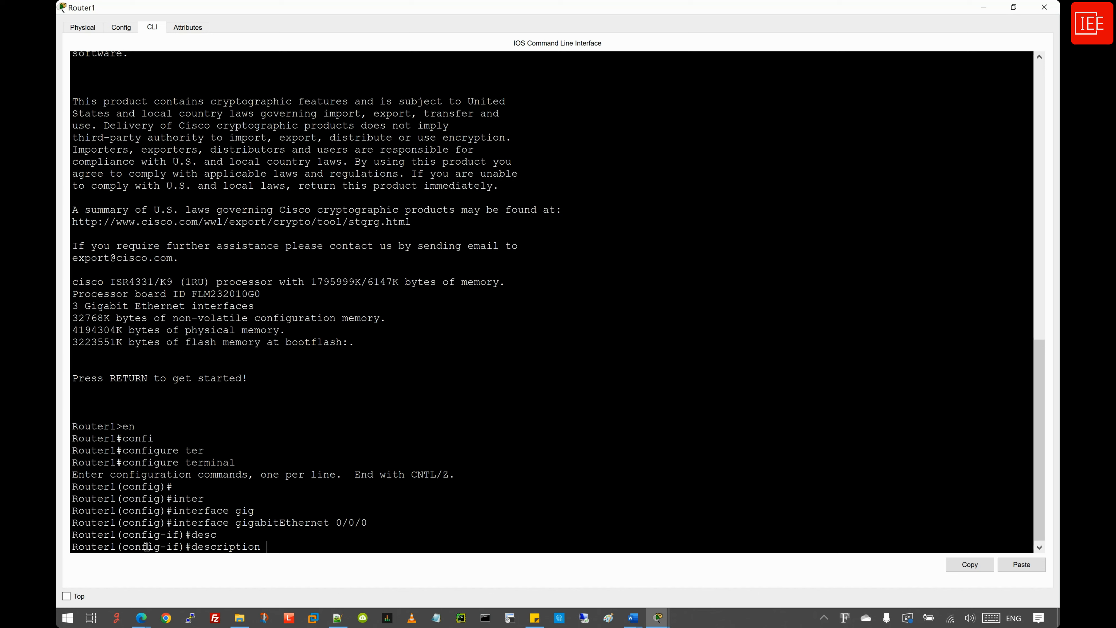
type("Link to AP 1")
key("Return")
- Assign 10.0.0.1 255.255.255.252 to Gig0/0/0 and bring it up with no shutdown
type("ip add")
key("Tab")
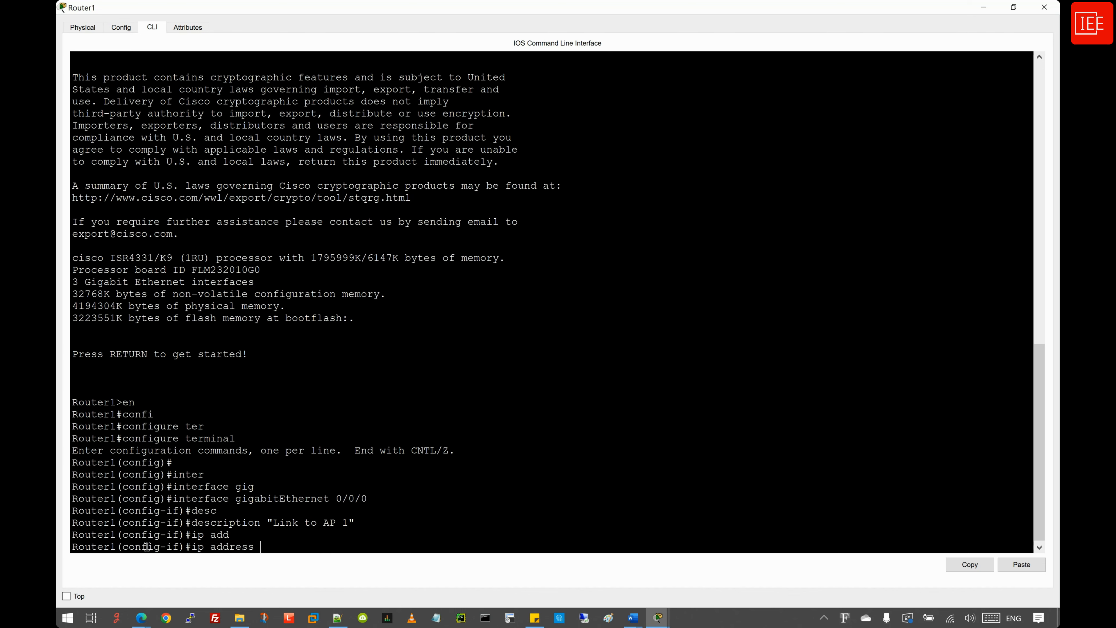
type("10.0.0.1 255.255.255.252")
key("Return")
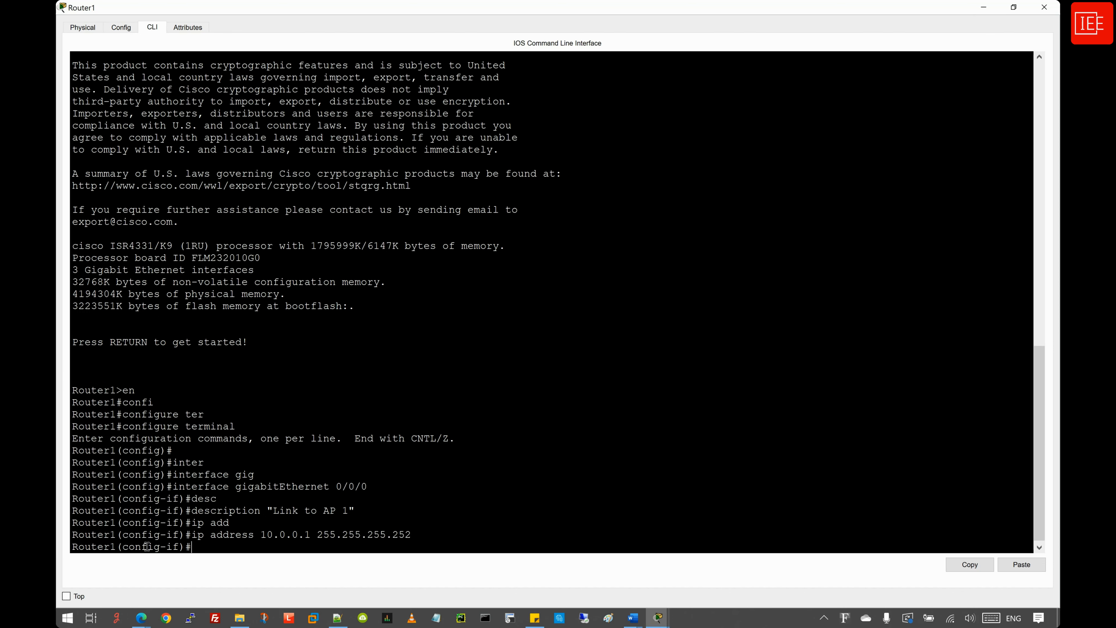
type("no shutdown")
key("Return")
key("Return")
key("Return")
key("Return")
key("Return")
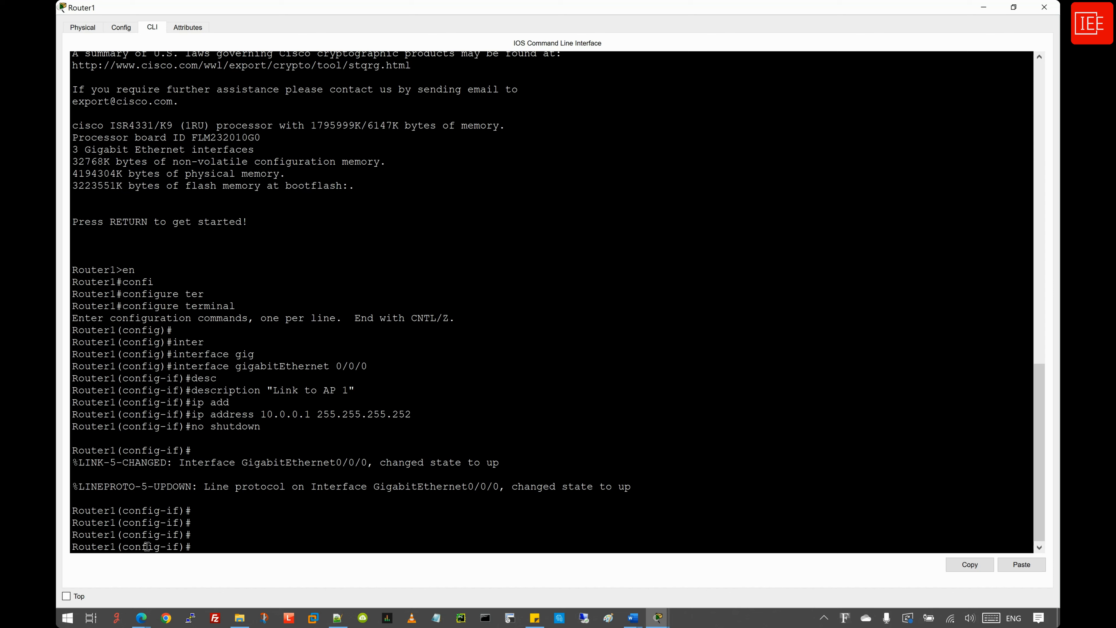
- Exit interface mode and create local user IEE with privilege 15 and a secret password
type("exit")
key("Return")
key("Return")
key("Return")
key("Return")
key("Return")
key("Return")
key("Return")
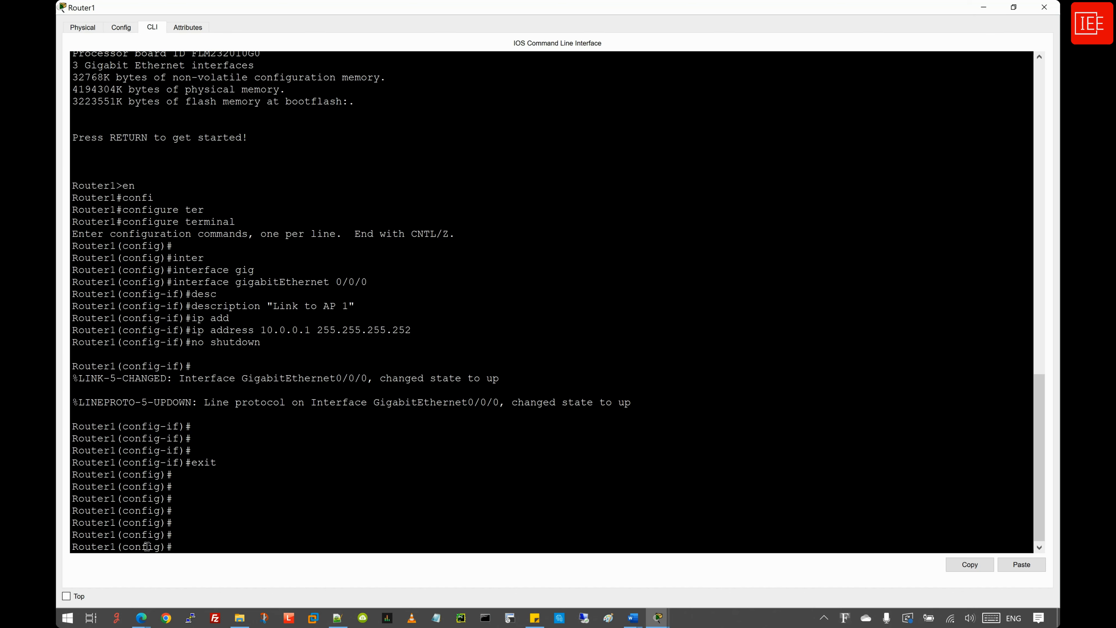
type("user")
key("Tab")
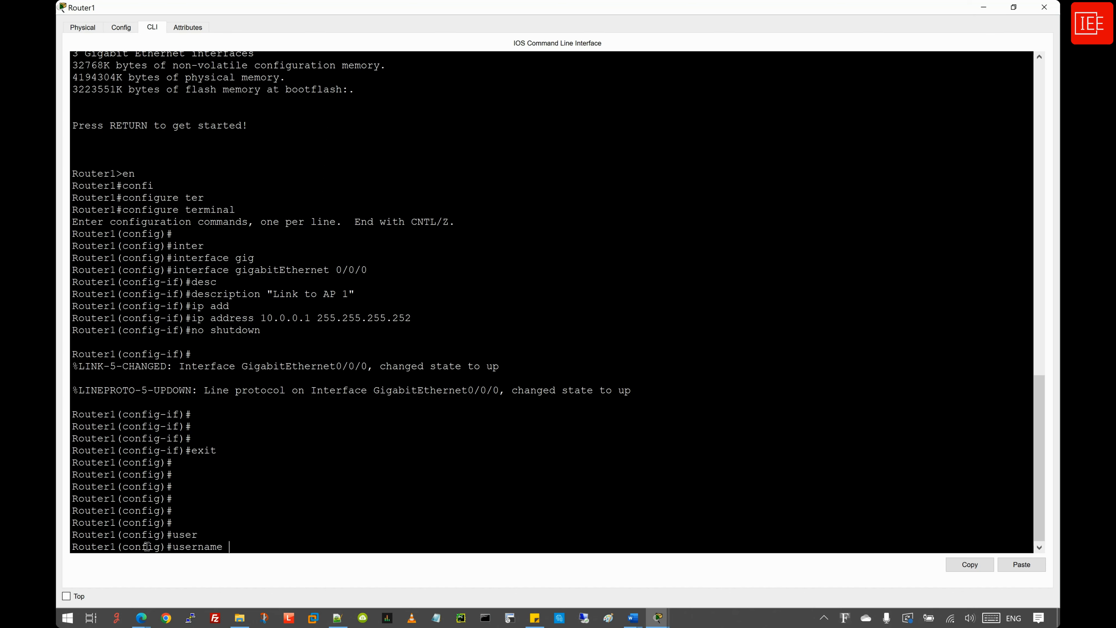
type("IEE priv")
key("Tab")
type("15")
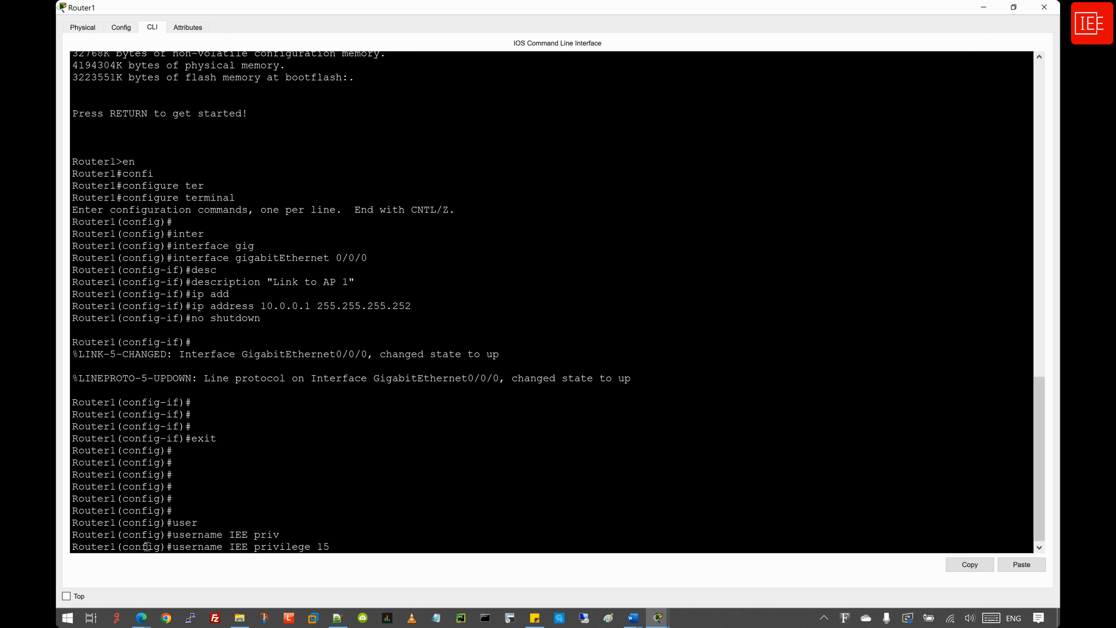
type(" sec")
key("Tab")
type("IEE")
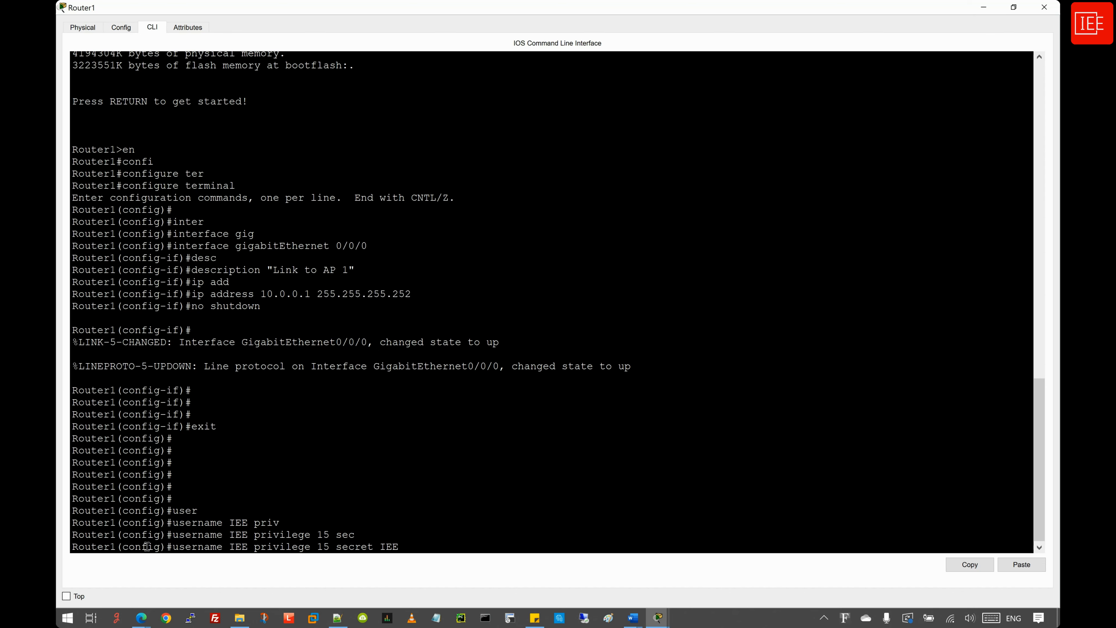
key("Return")
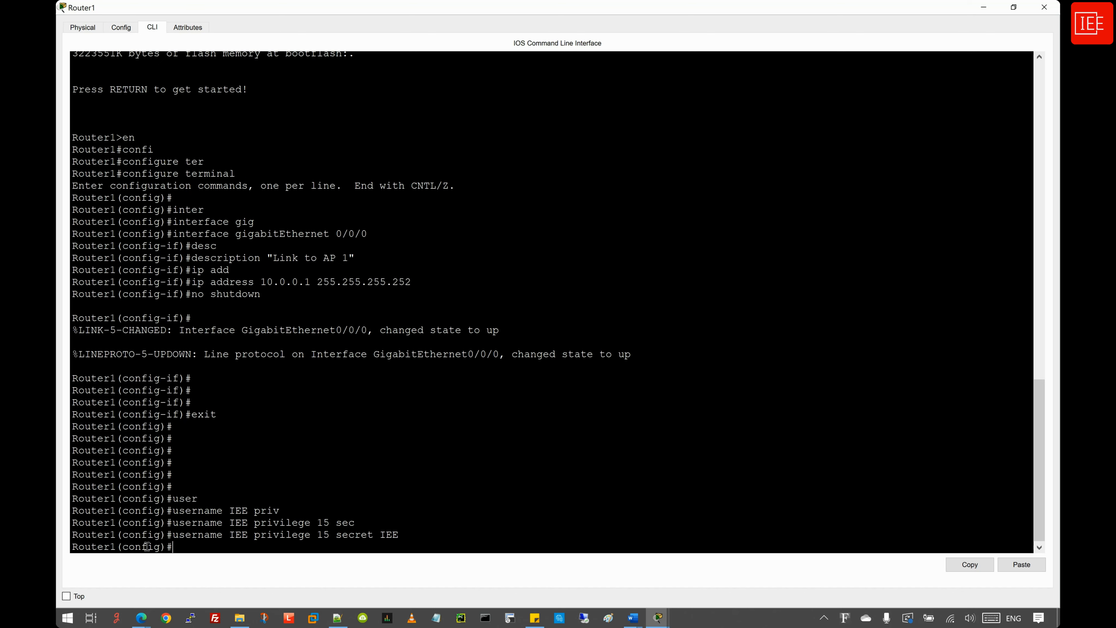
key("Return")
key("Return")
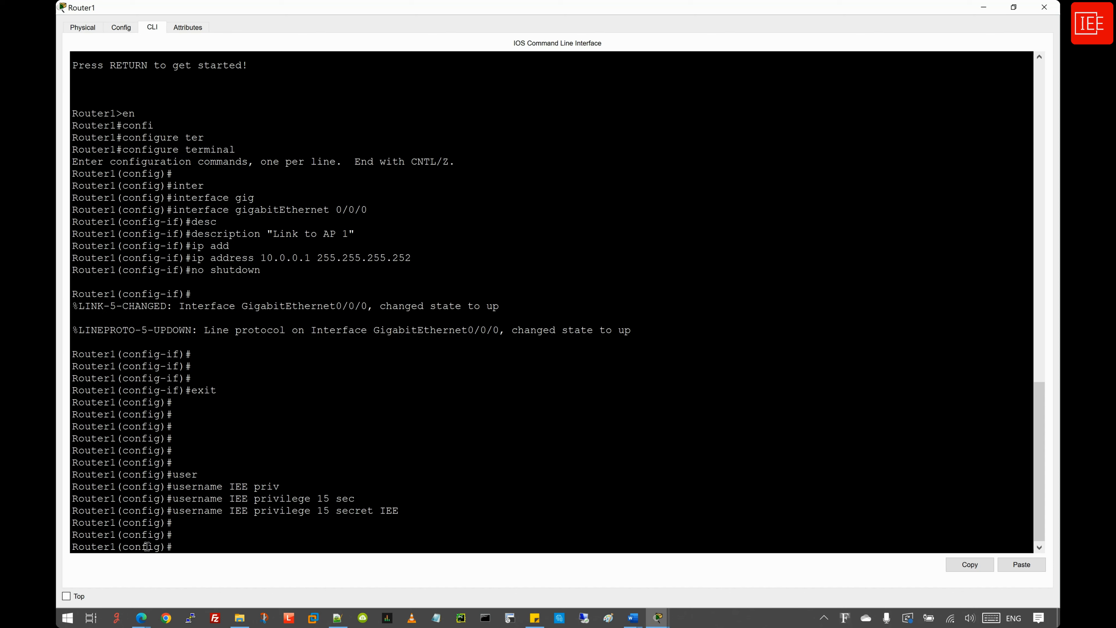
- Enter line vty 0 4 and enable logging synchronous
type("line")
key("Tab")
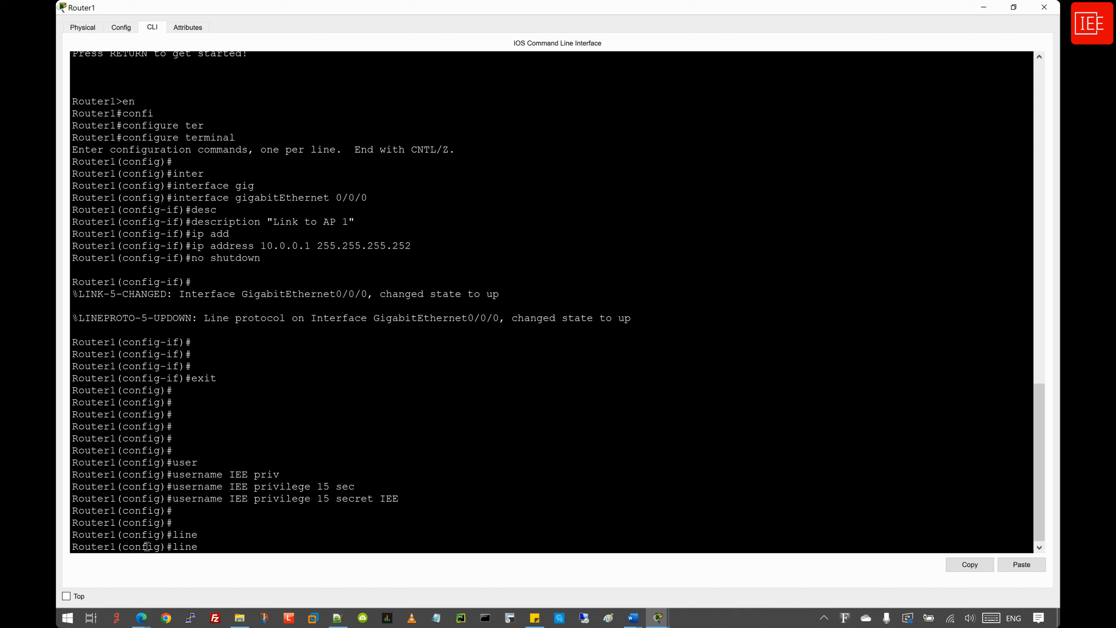
type("vty")
key("Tab")
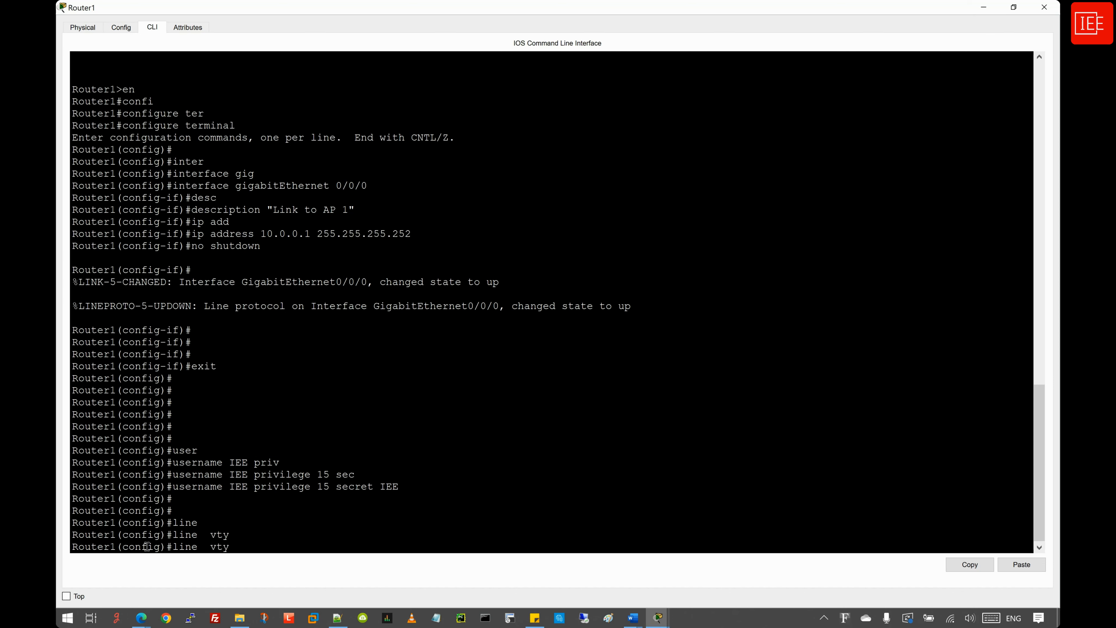
type("0 4")
key("Return")
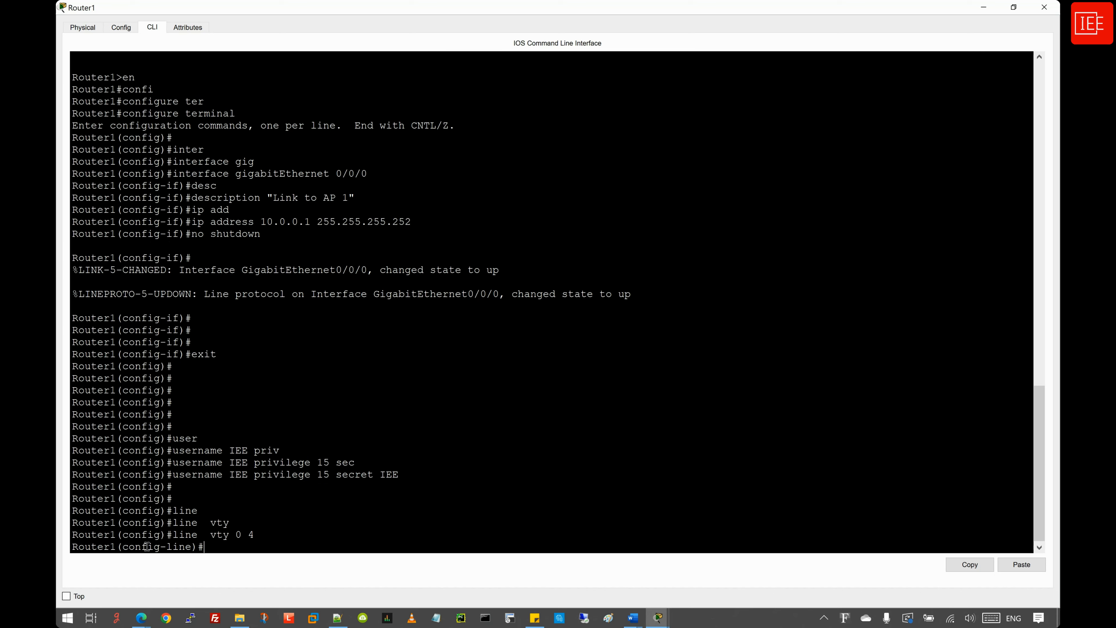
type("logg")
key("Tab")
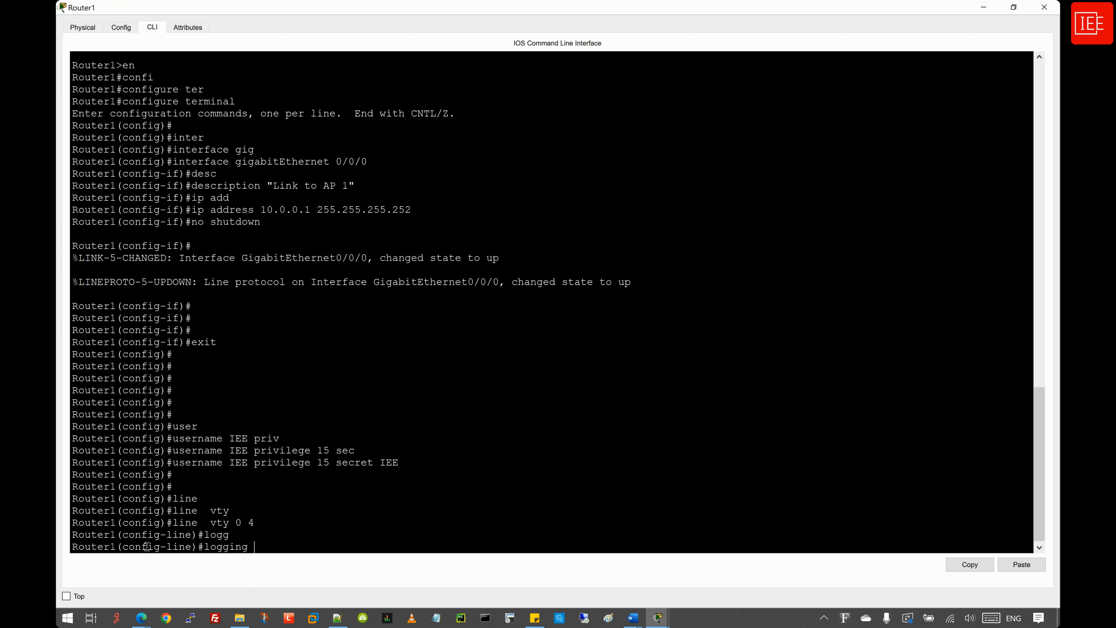
type("sy")
key("Tab")
key("Return")
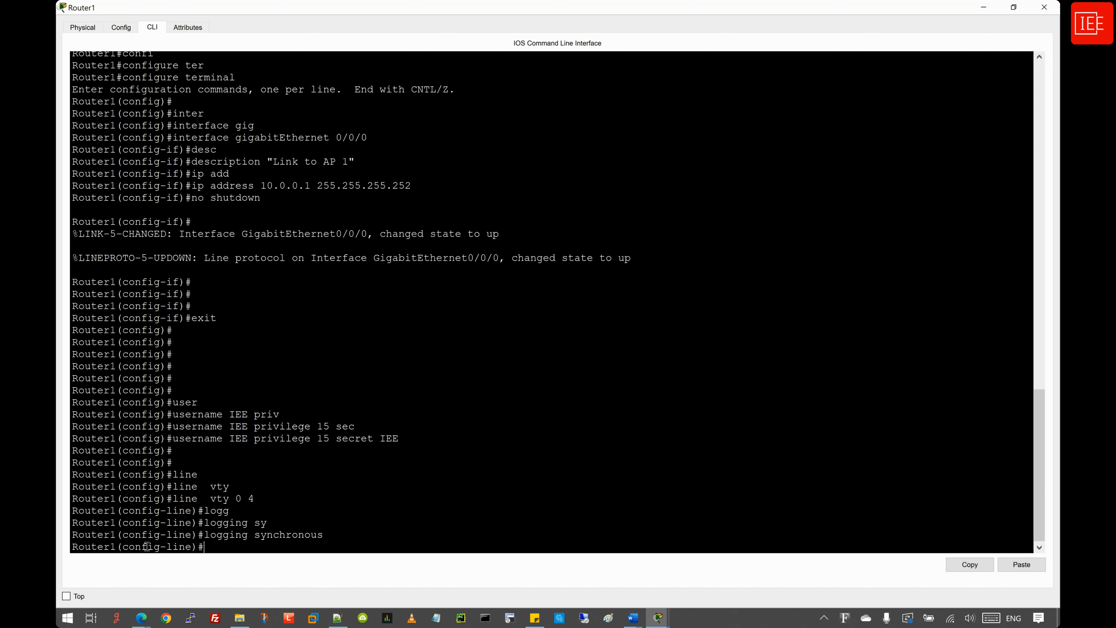
- Require login local and allow transport input telnet on the VTY lines
type("log")
key("Tab")
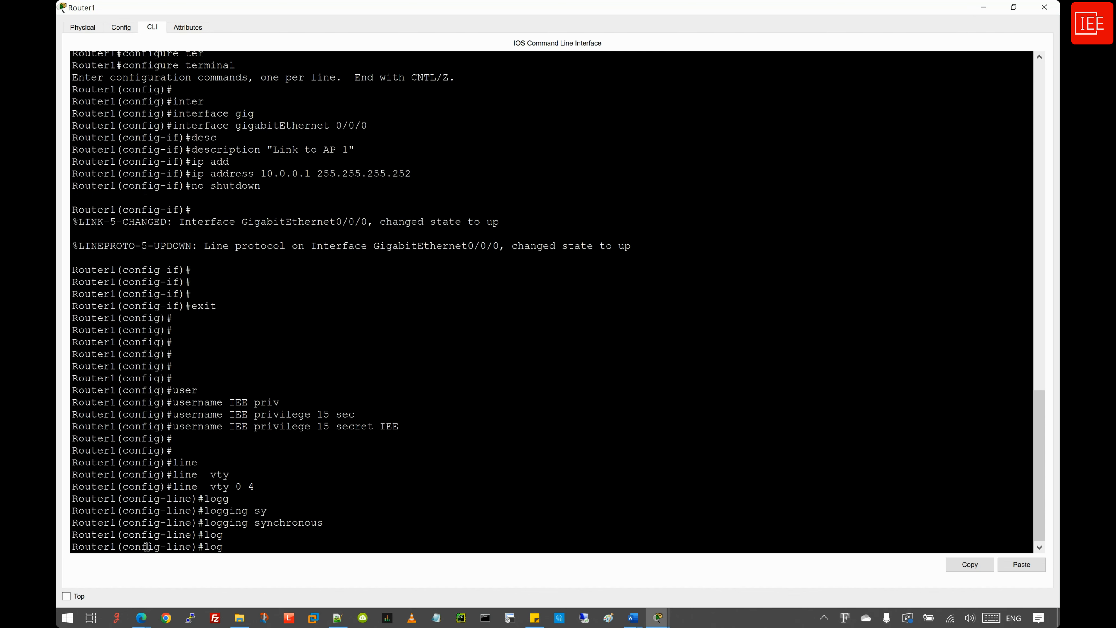
type("i")
key("Tab")
type("n loc")
key("Tab")
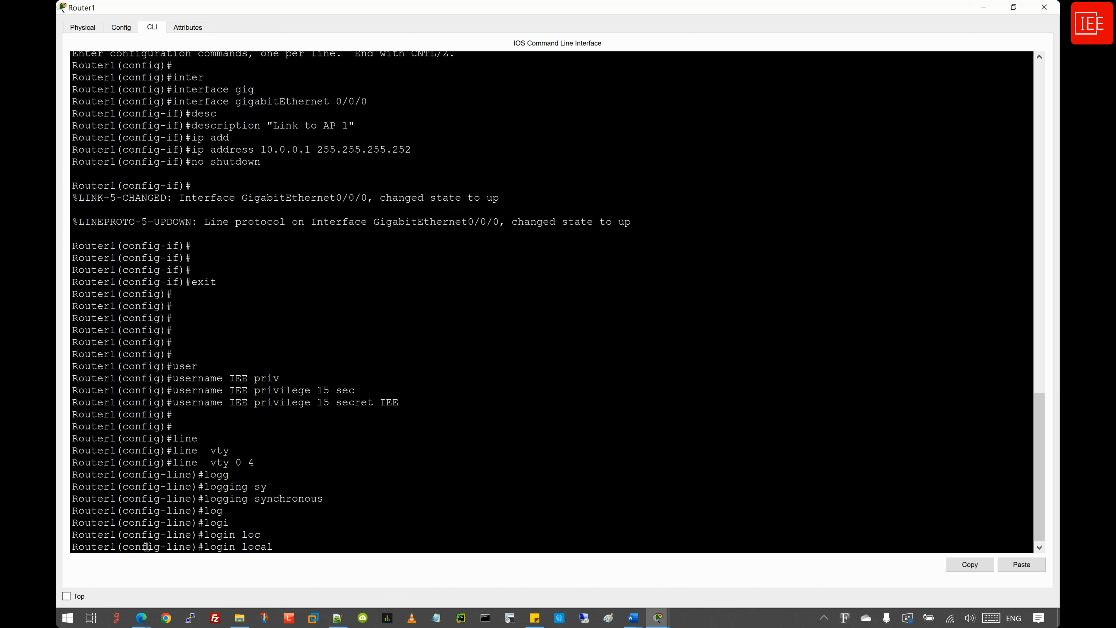
key("Return")
type("tr")
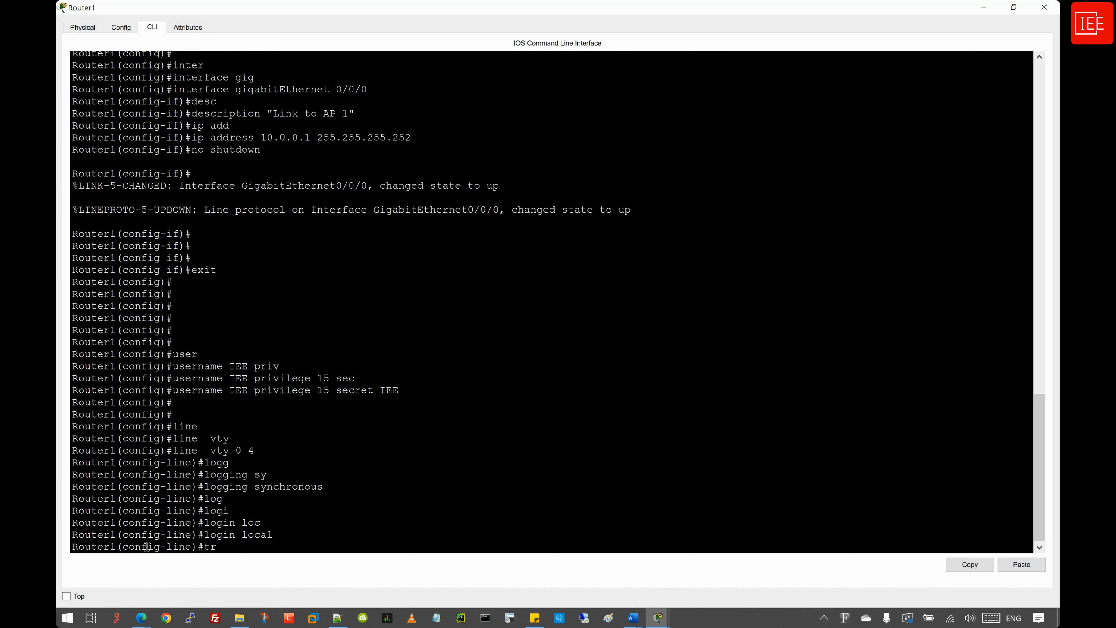
type("ans")
key("Tab")
type("in")
key("Tab")
type("t")
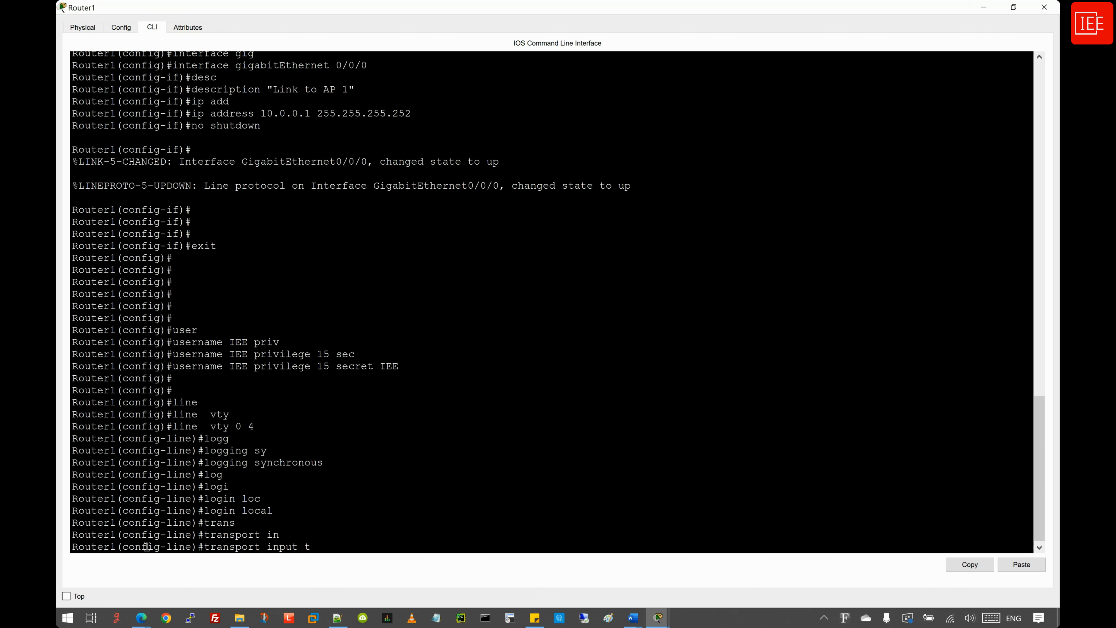
type("el")
key("Tab")
key("Return")
key("Return")
key("Return")
key("Return")
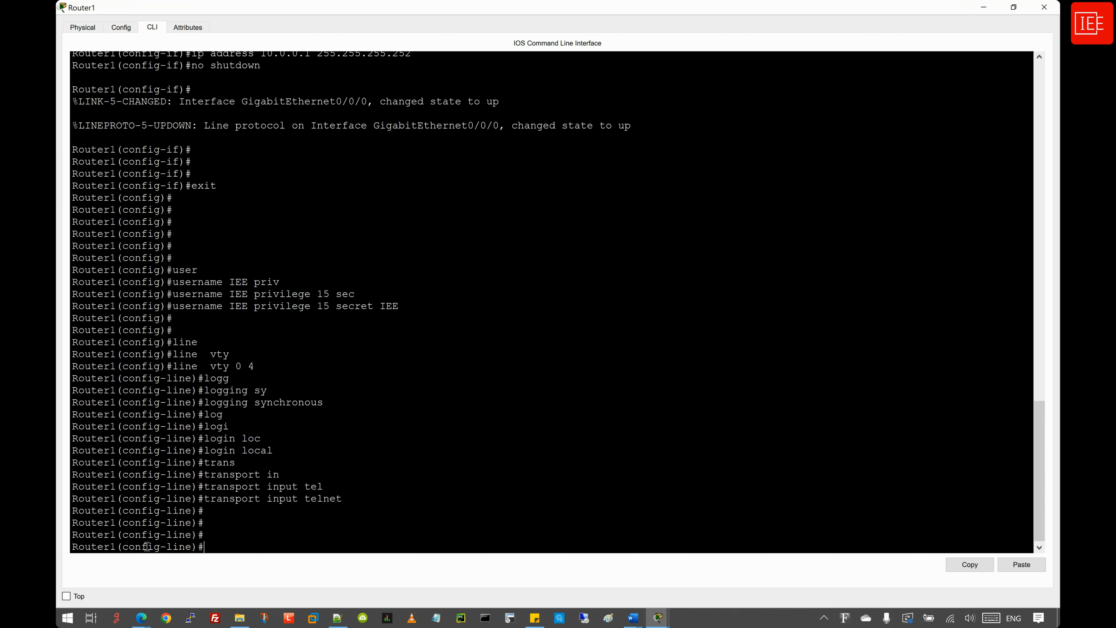
- End configuration, re-enter configure terminal and begin the interface loopback command
type("end")
key("Return")
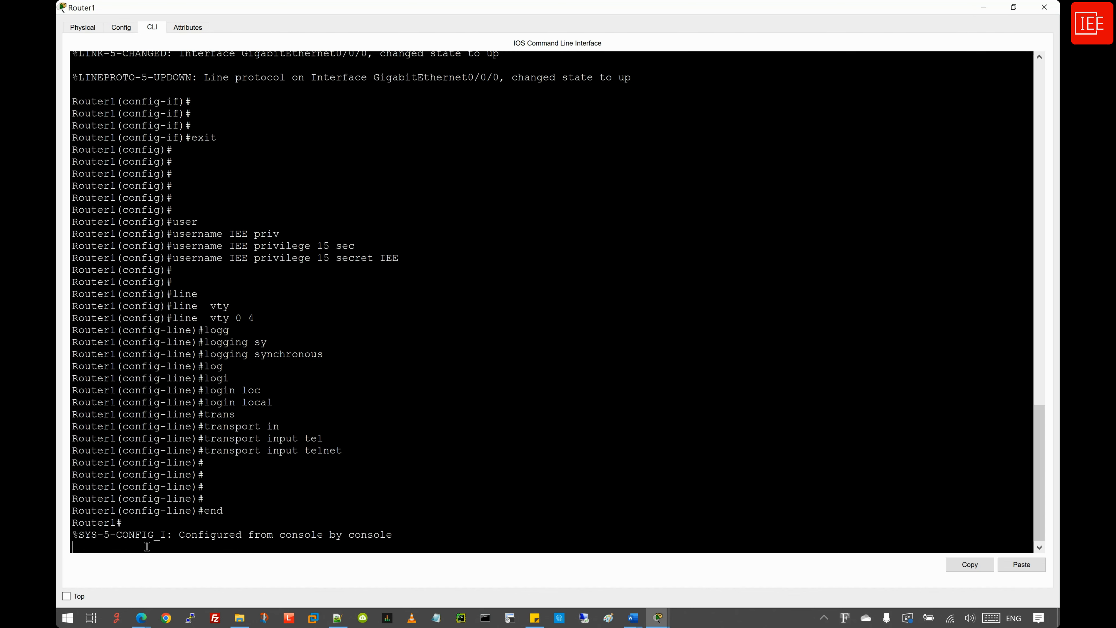
key("Return")
key("Return")
key("Return")
key("Return")
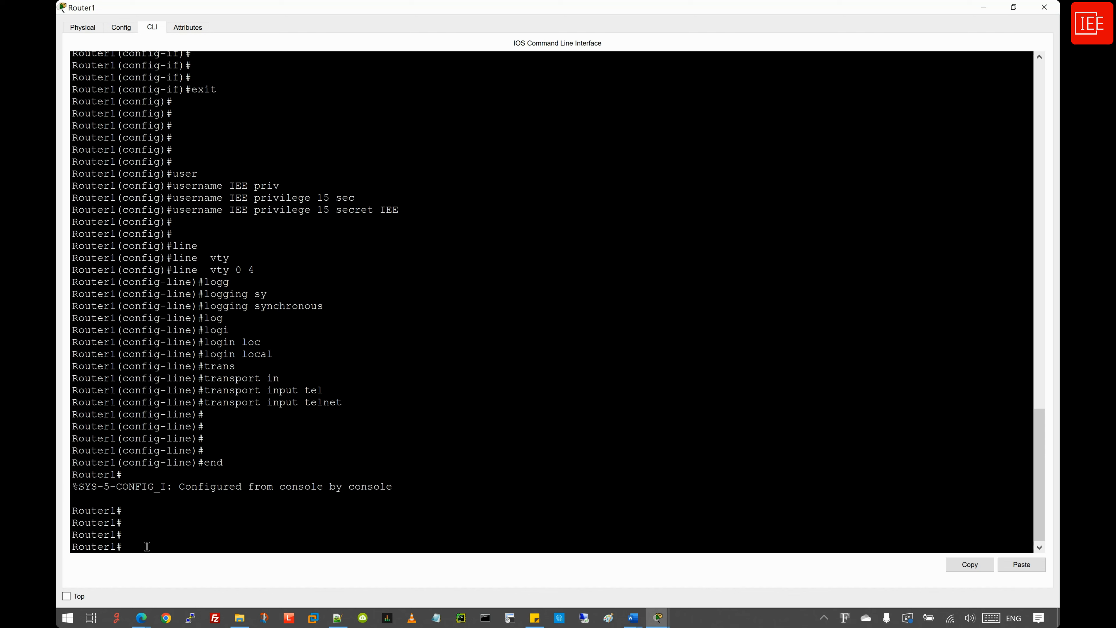
type("config")
key("Tab")
type("ter")
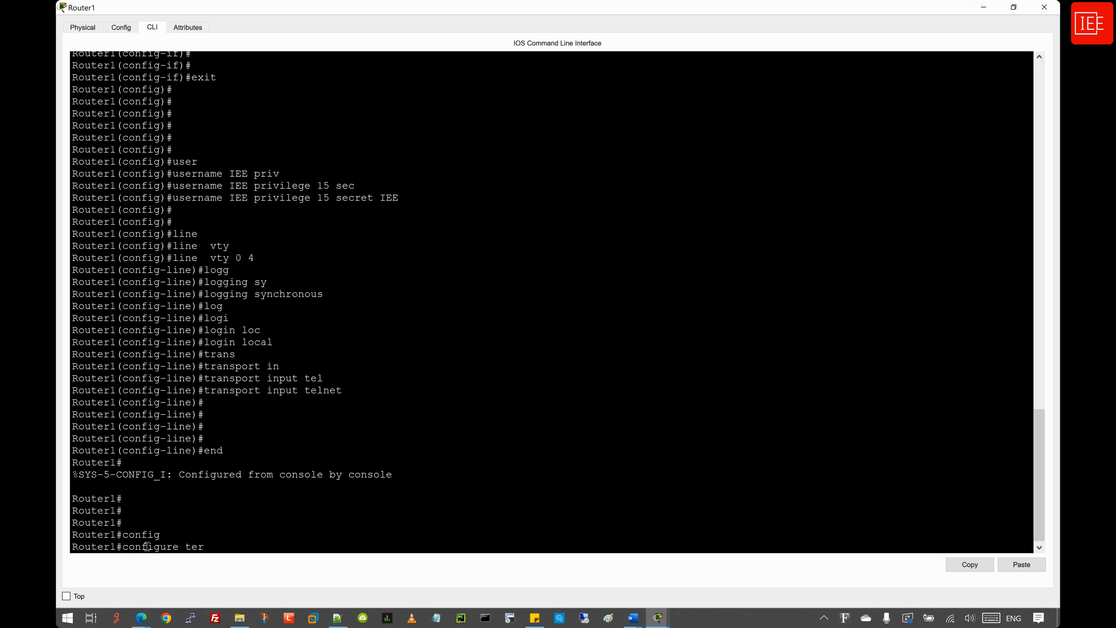
key("Tab")
key("Return")
key("Return")
type("inter")
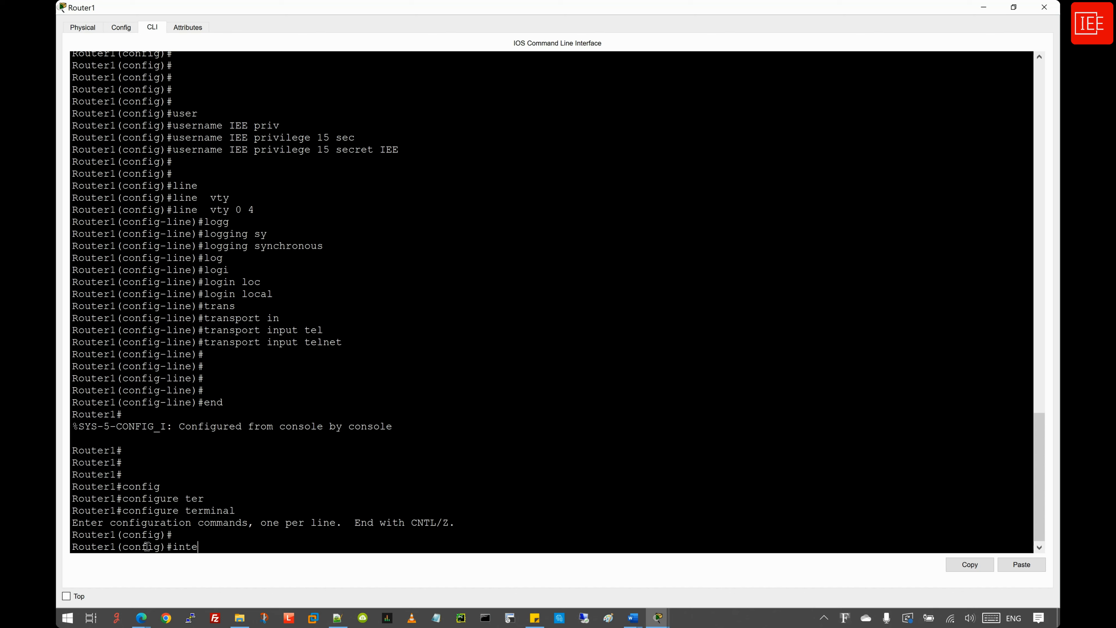
key("Tab")
type("loo")
key("Tab")
- Create Loopback0 and assign it 203.0.113.25 255.255.255.255
type("0")
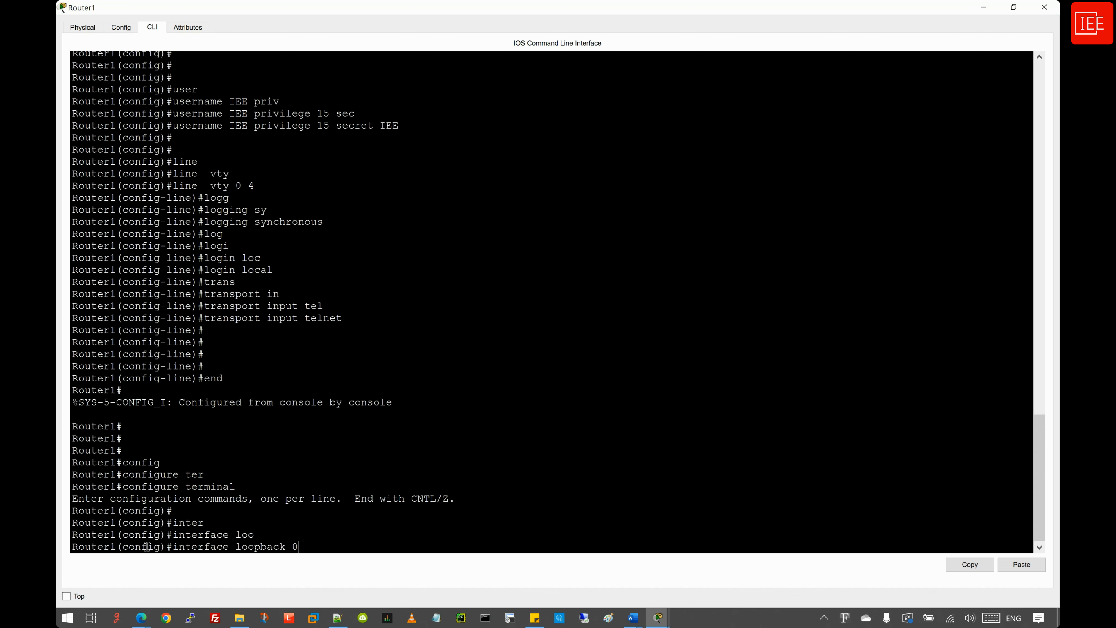
key("Return")
key("Return")
key("Return")
key("Return")
type("ip add")
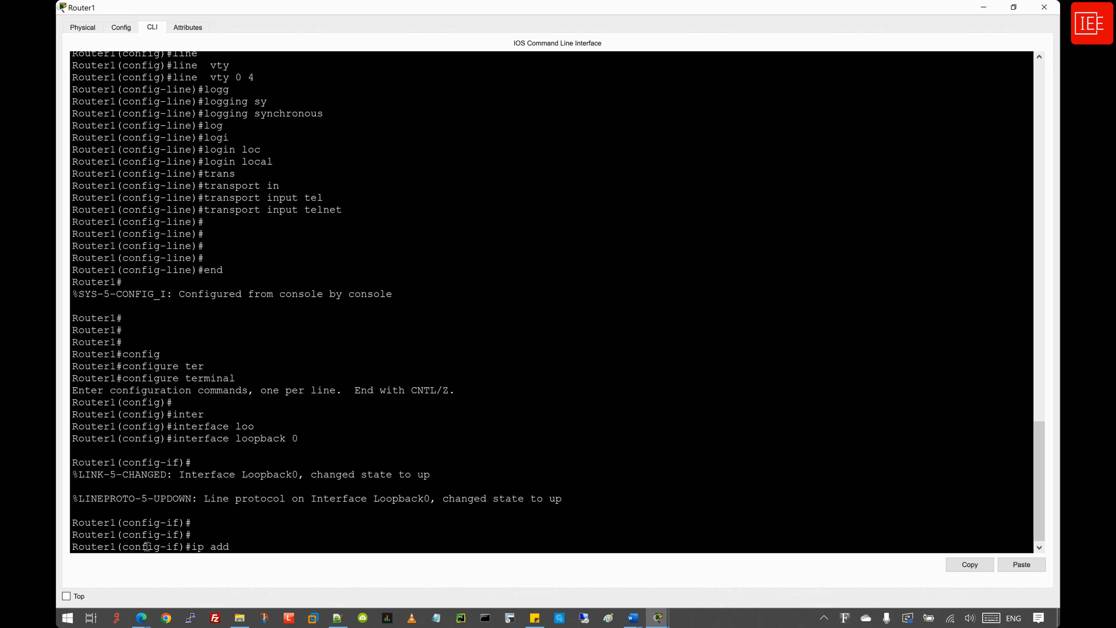
key("Tab")
type("203")
type(".")
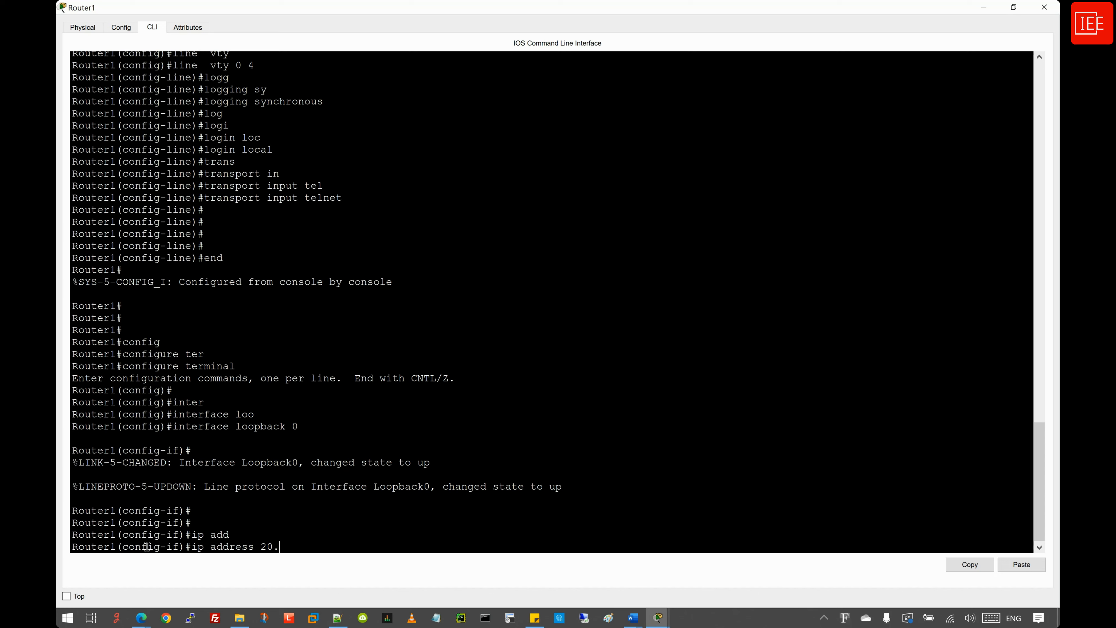
key("BackSpace")
type("3.0.113.25 255.255.255.2525")
key("BackSpace")
key("BackSpace")
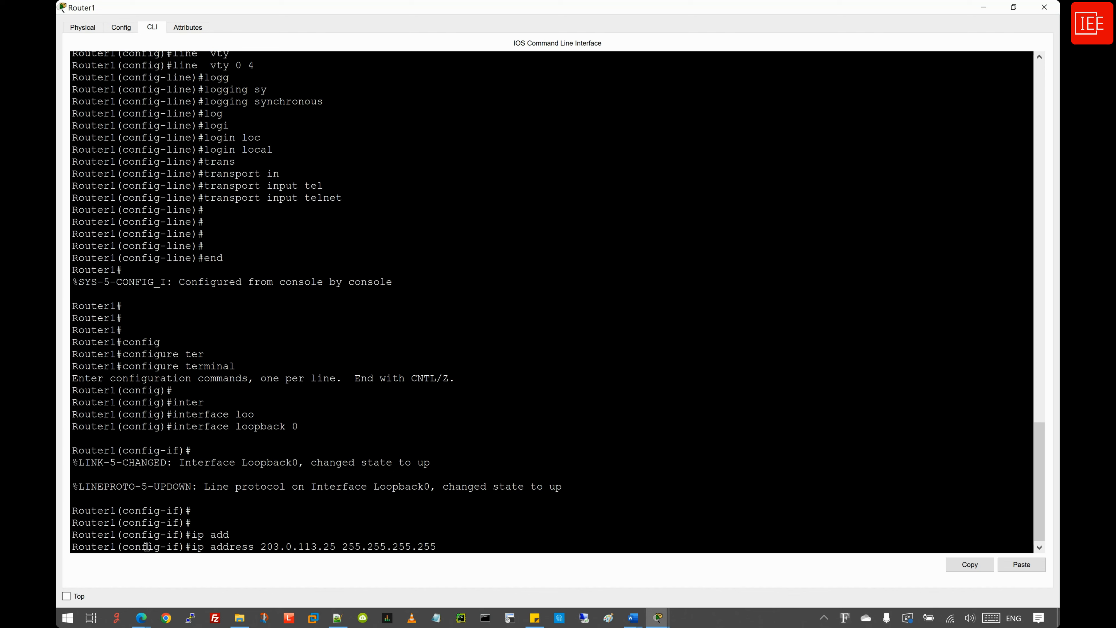
key("Return")
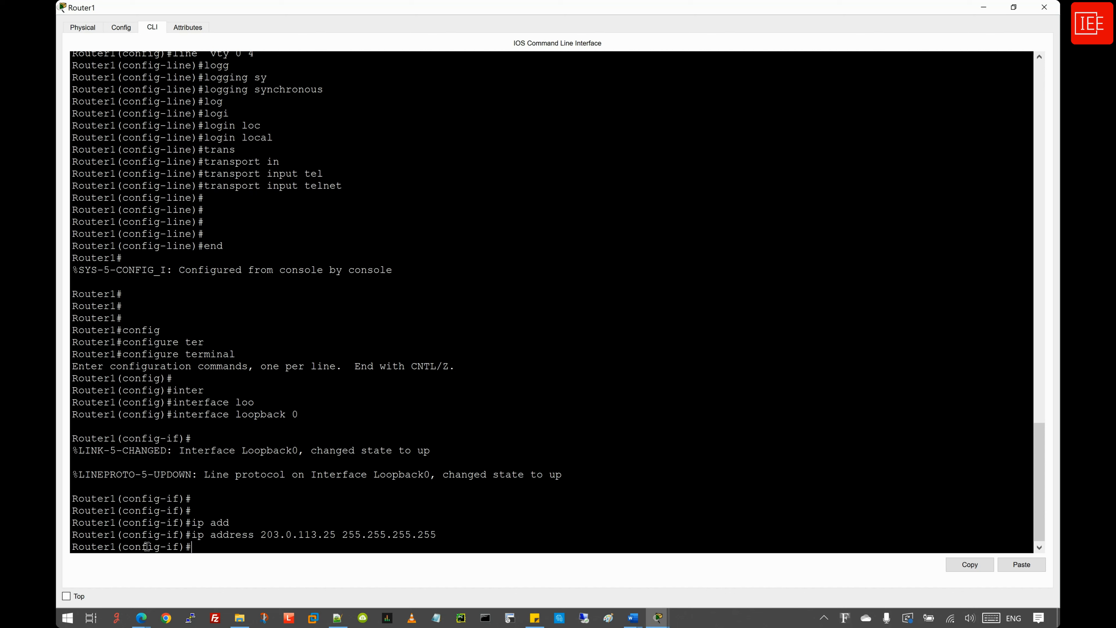
- Leave configuration mode and enter the sh ip int br command
type("end")
key("Return")
key("Return")
key("Return")
key("Return")
key("Return")
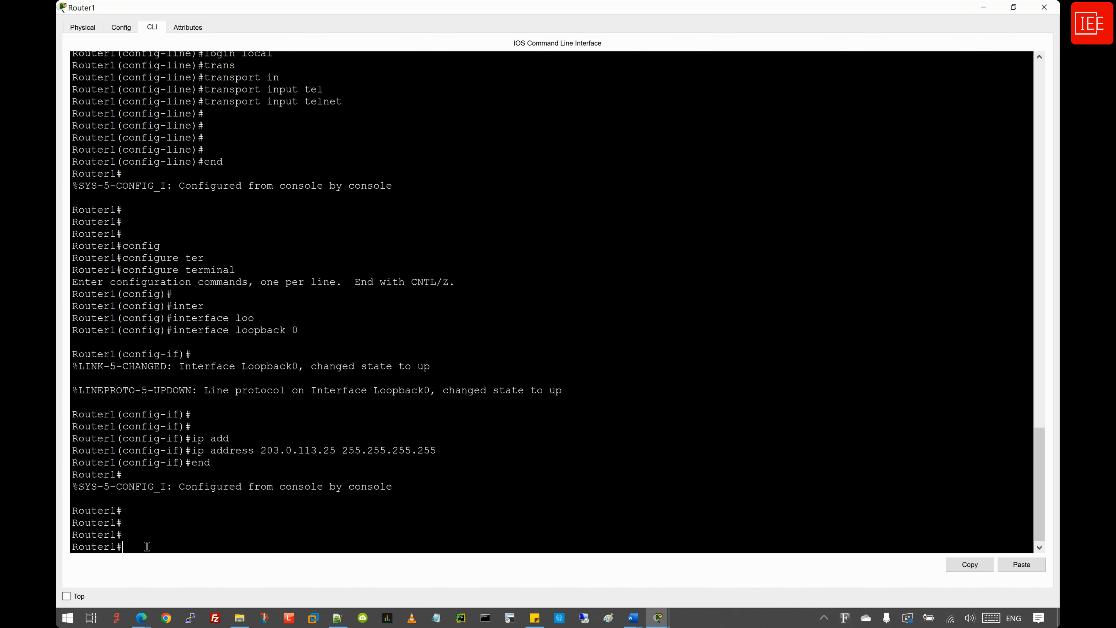
key("Return")
key("Return")
key("Return")
key("Return")
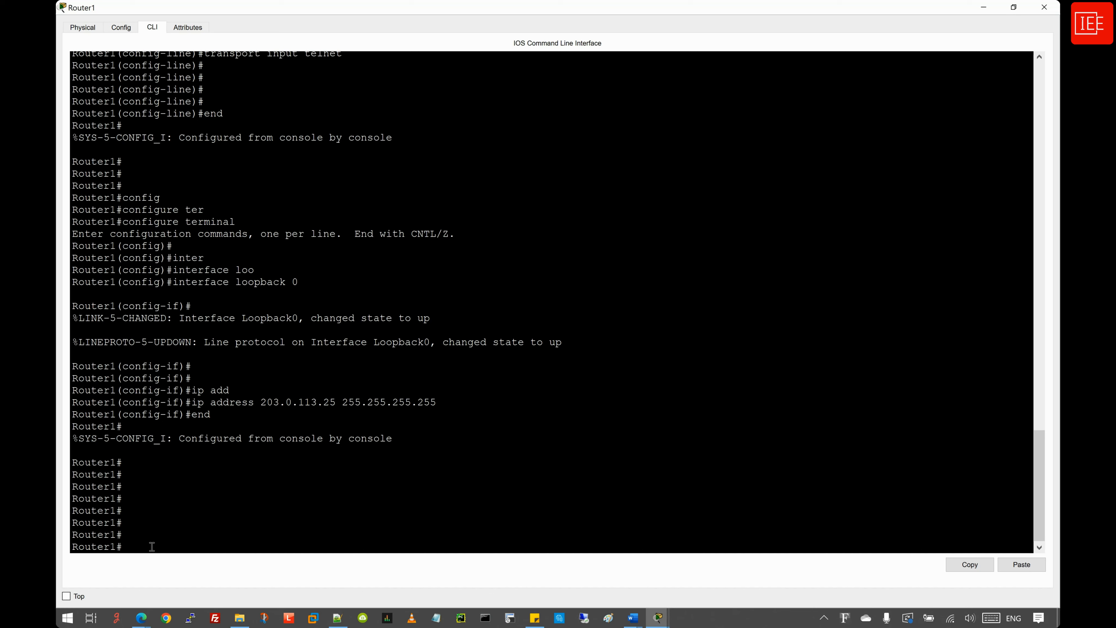
type("sh ip int br")
- Display the interface summary and highlight Gig0/0/0 at 10.0.0.1 and Loopback0 at 203.0.113.25, both up
key("Tab")
key("Return")
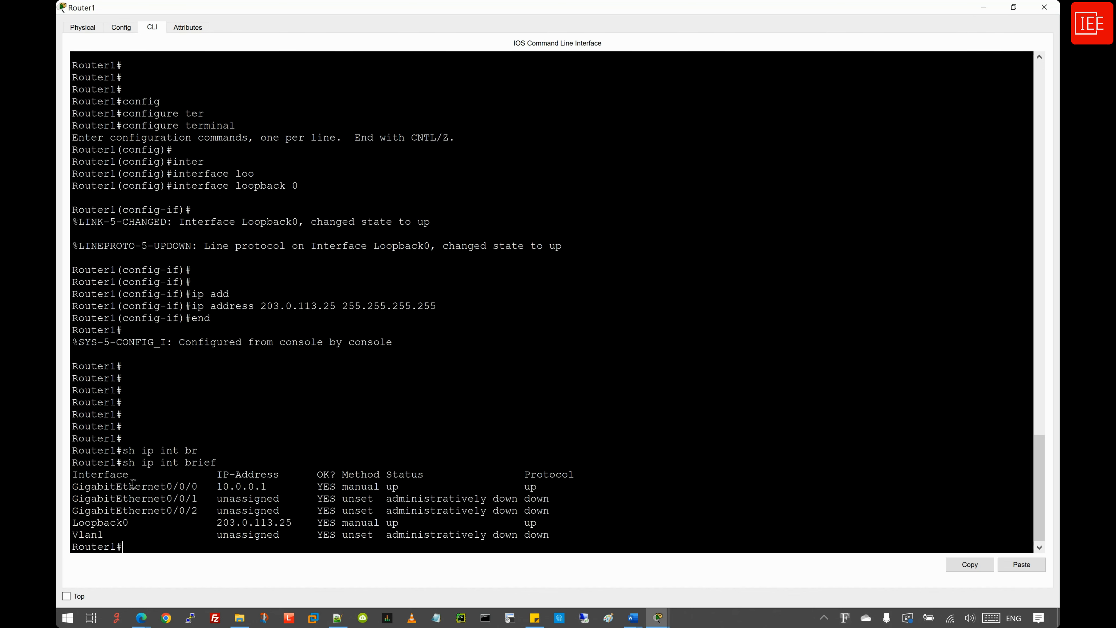
left_click_drag(77, 485, 266, 486)
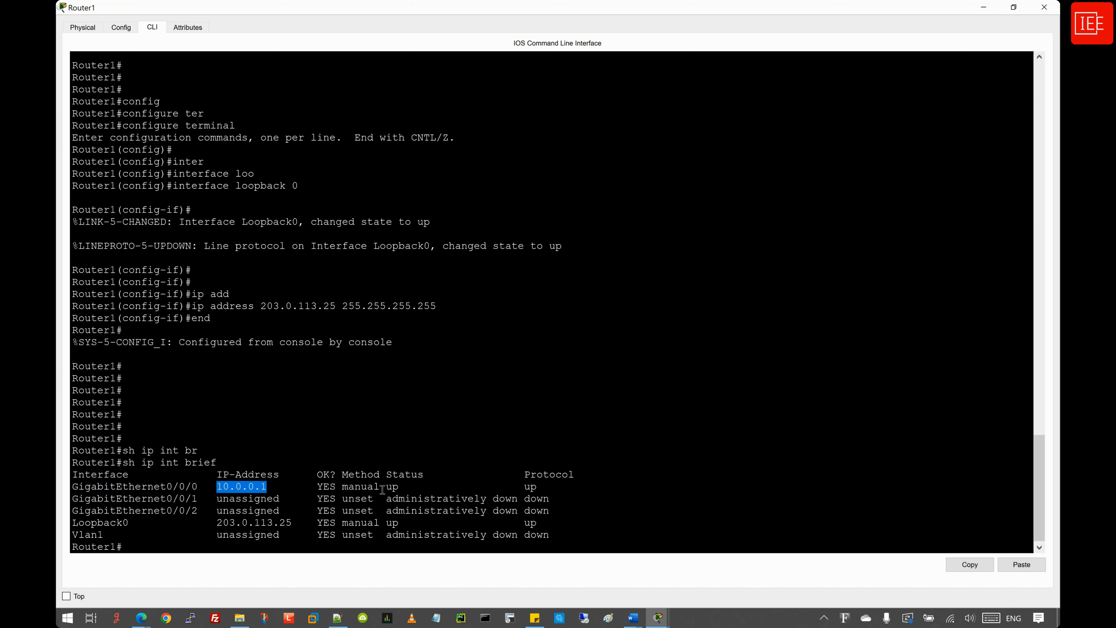
left_click_drag(386, 486, 554, 486)
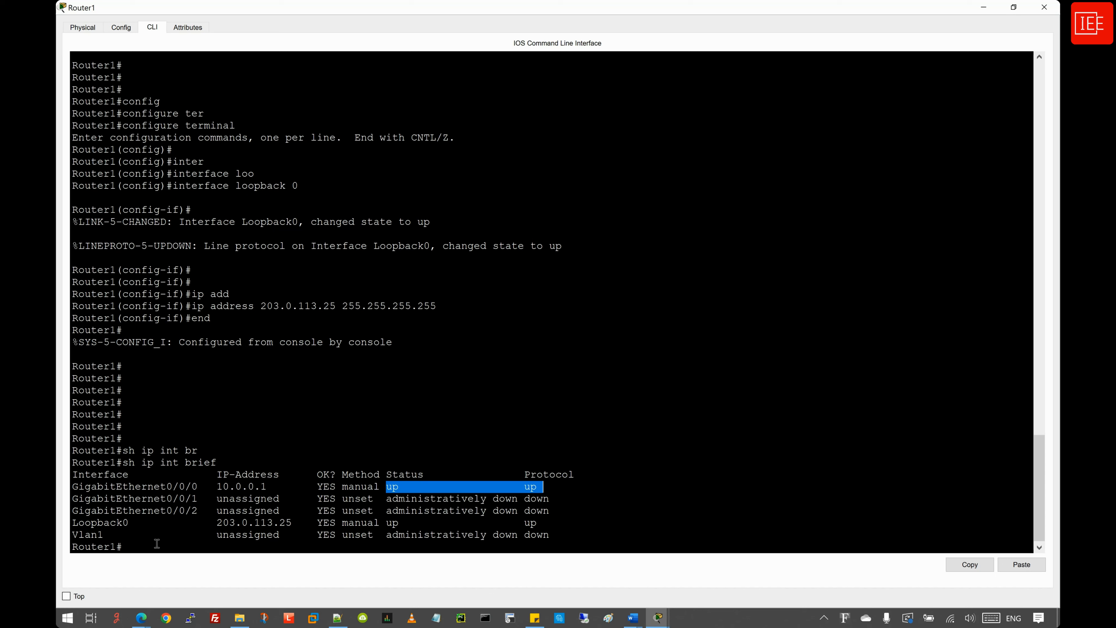
left_click(131, 548)
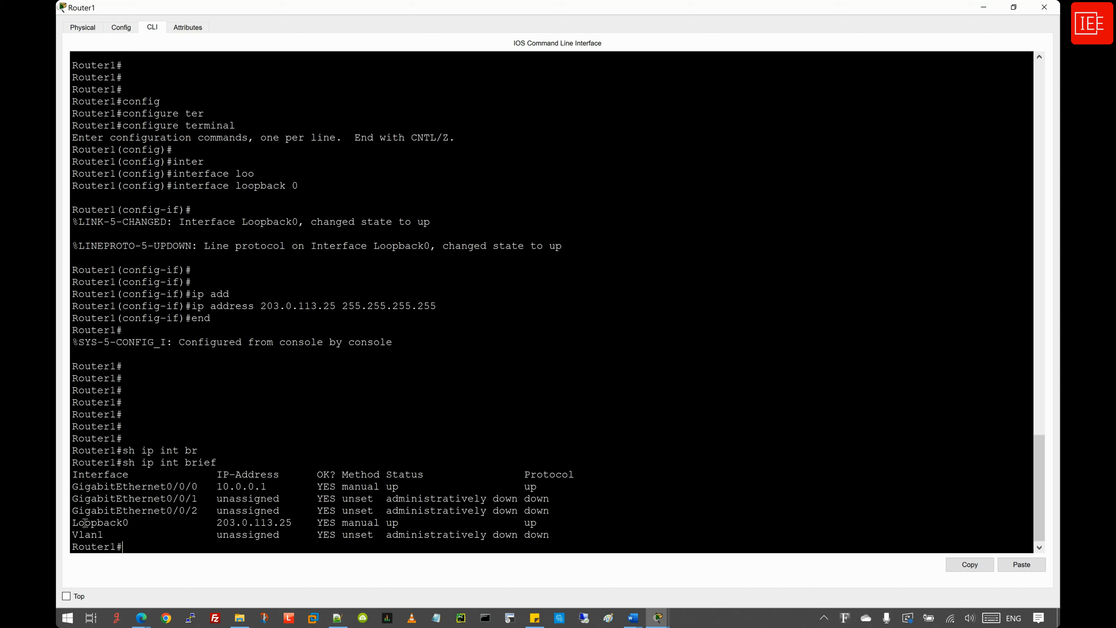
left_click_drag(73, 521, 550, 525)
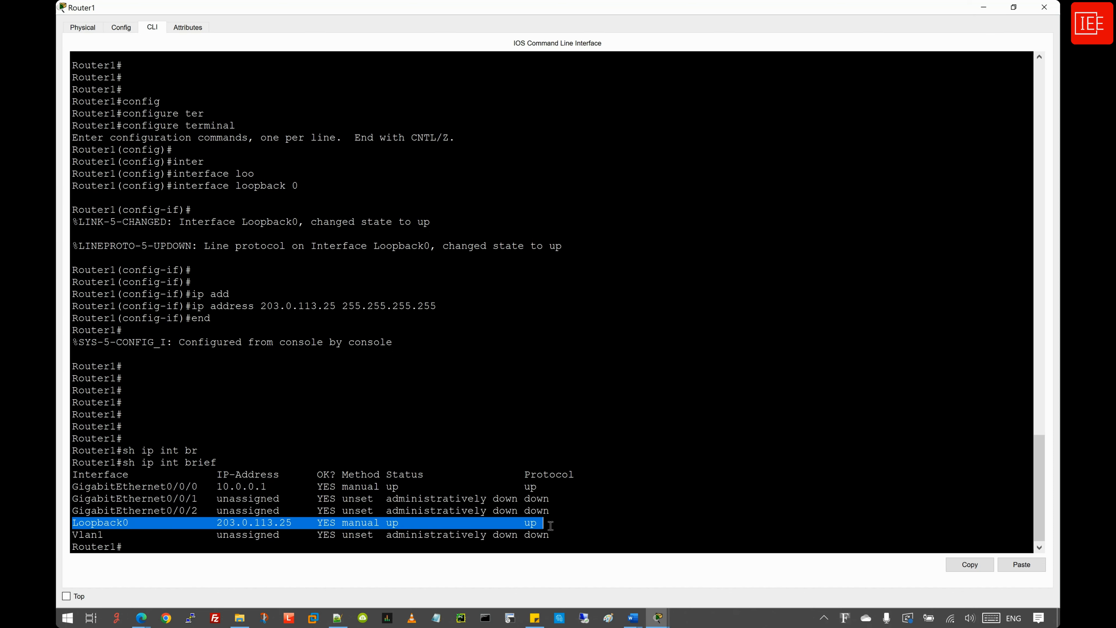
left_click(131, 548)
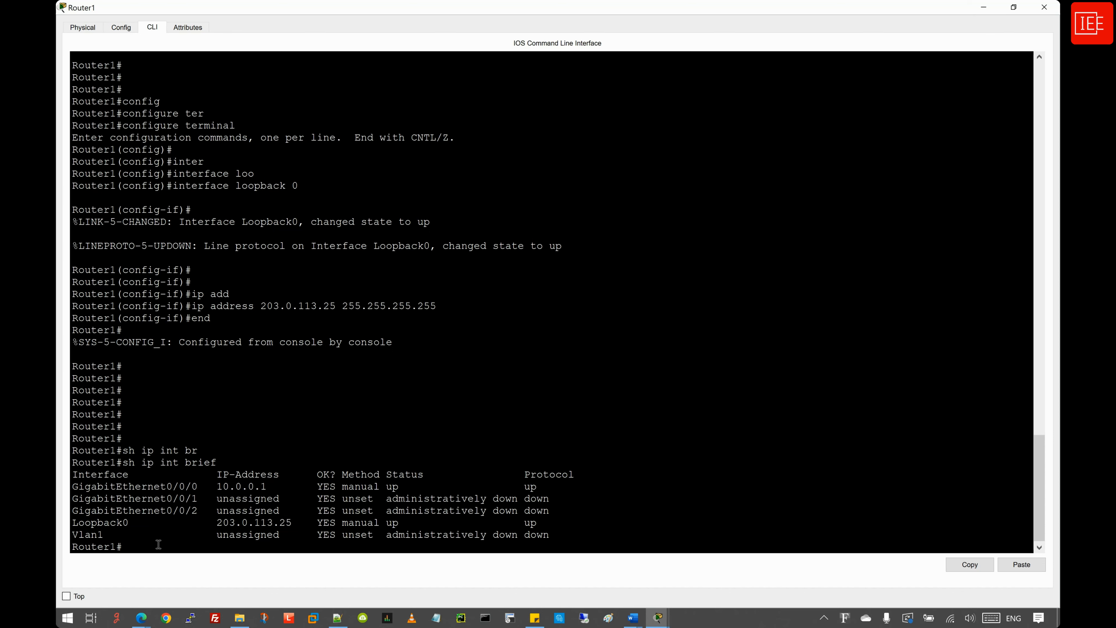
key("Return")
key("Return")
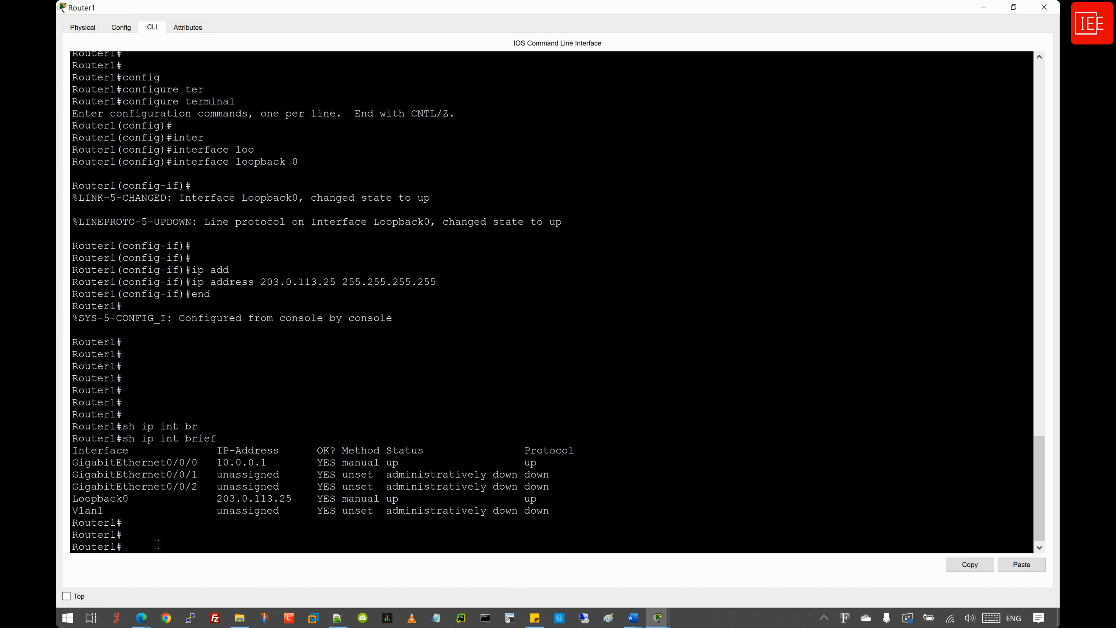
- Filter the running-config for the username line and inspect its privilege 15 and secret hash
type("sh")
key("Tab")
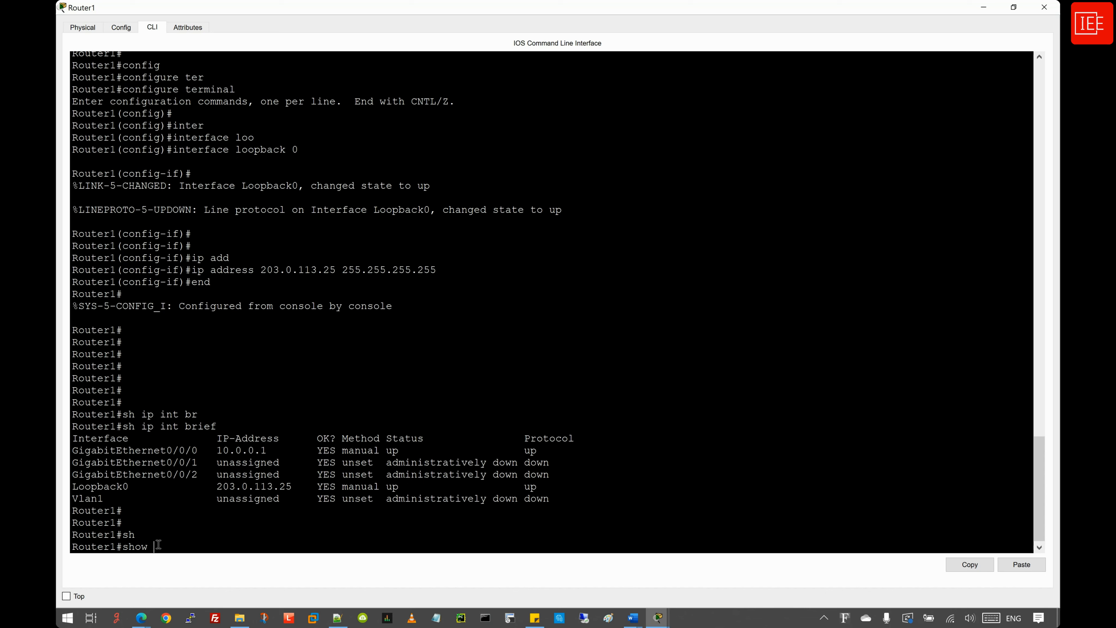
type("runn")
key("Tab")
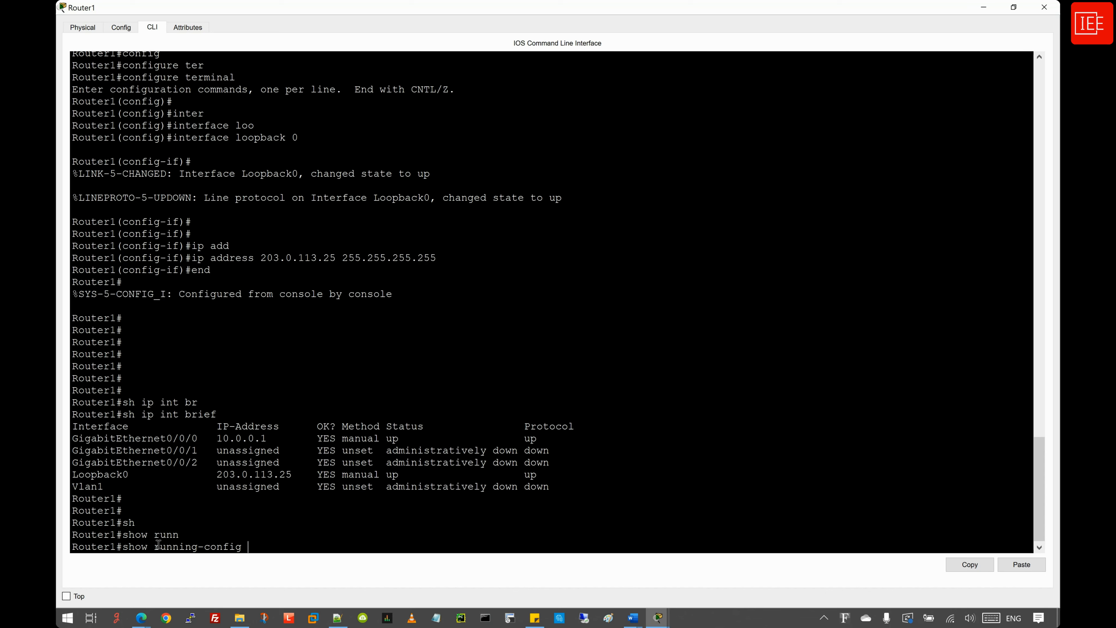
type("| inc")
key("Tab")
type("usernam")
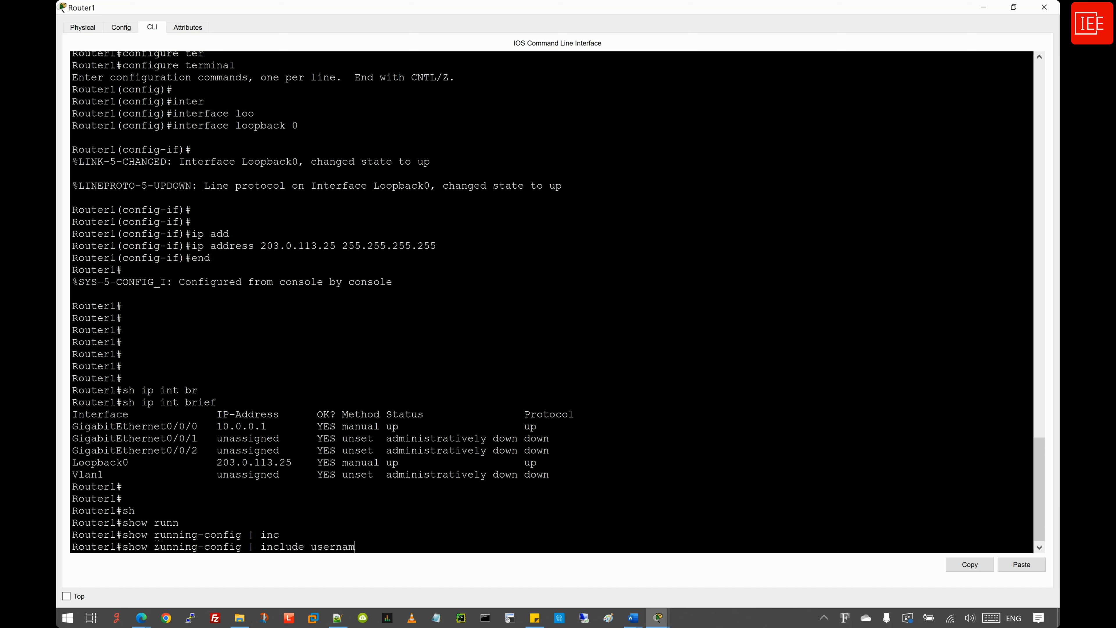
type("e")
key("Return")
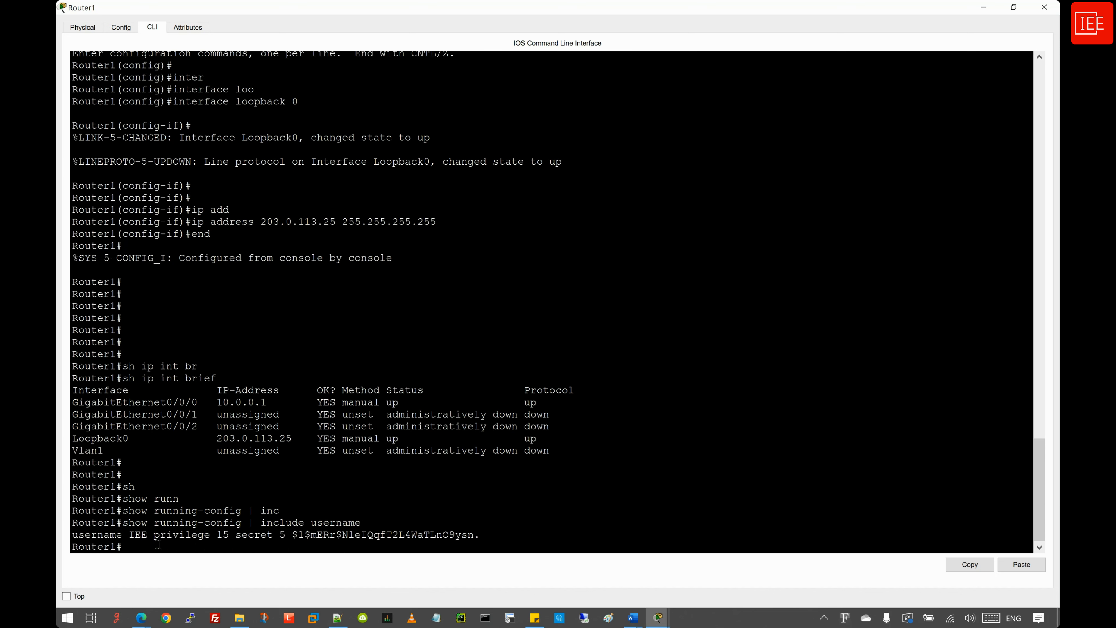
left_click_drag(72, 534, 331, 534)
left_click_drag(342, 534, 479, 534)
left_click(309, 538)
left_click_drag(294, 534, 500, 537)
double_click(252, 533)
left_click_drag(217, 534, 230, 533)
- Save the running configuration to startup with wr
left_click(128, 544)
key("Return")
key("Return")
type("wr")
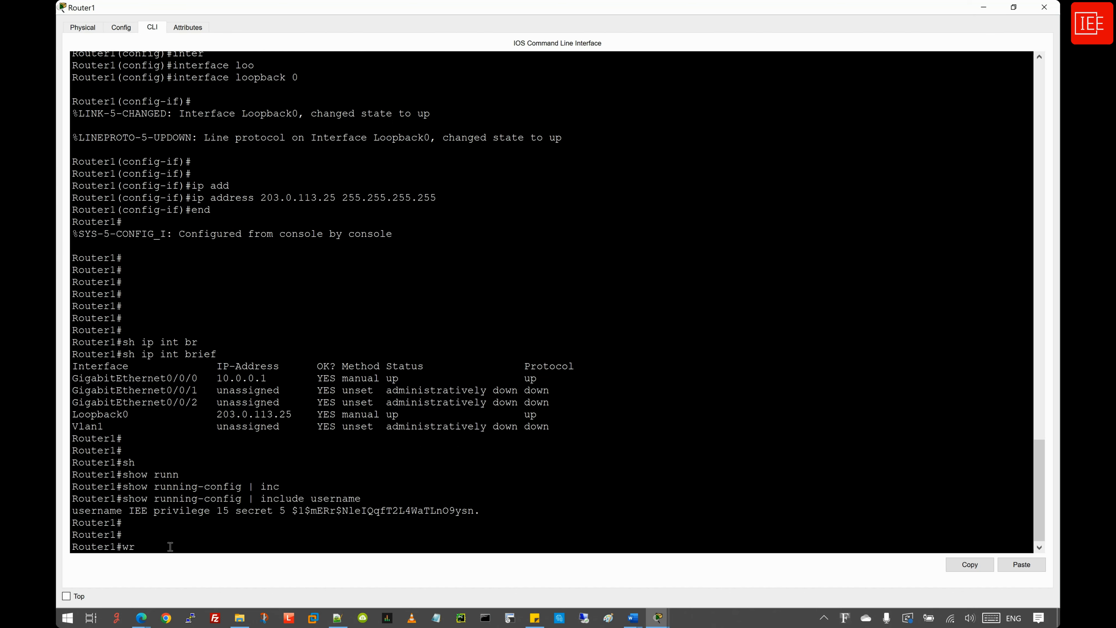
key("Return")
key("Return")
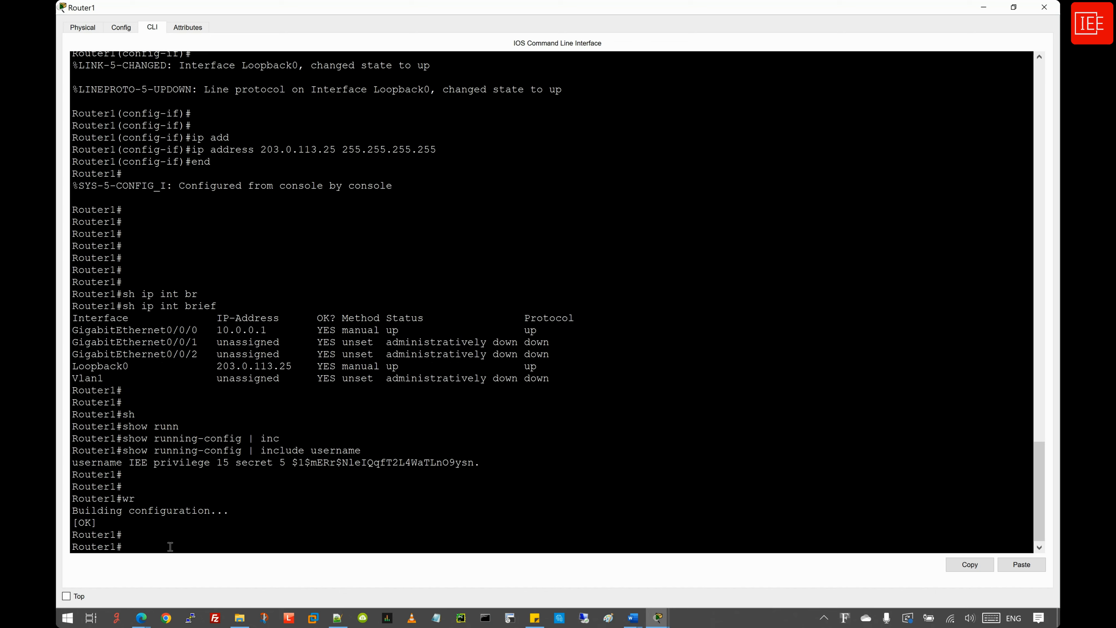
- Minimize Router1's window and open AP 1's GUI setup page maximized
left_click(984, 7)
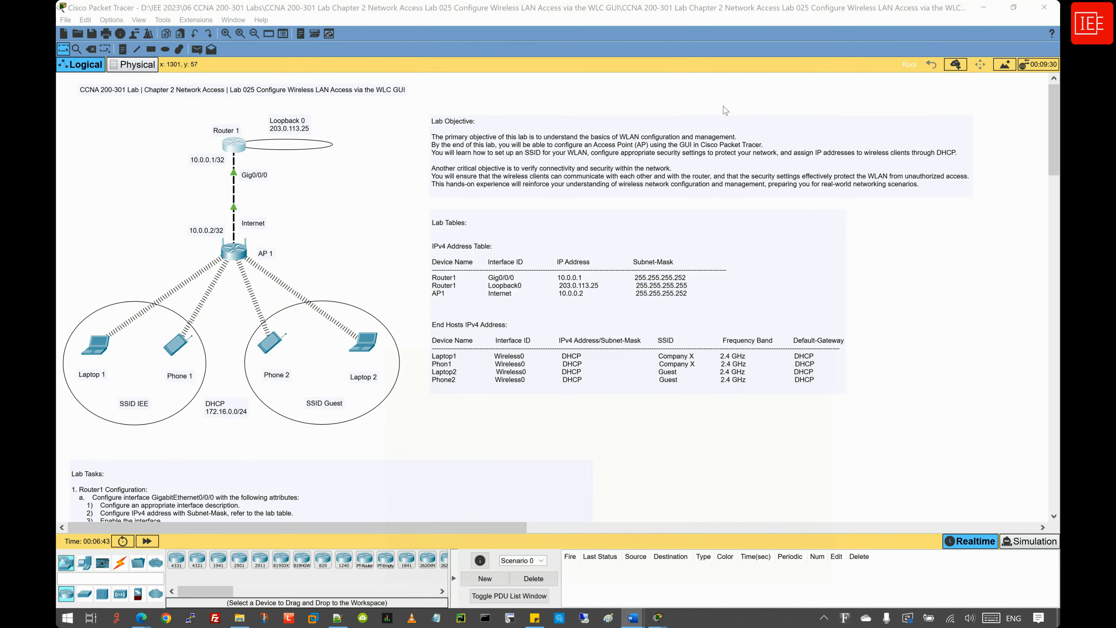
left_click(233, 251)
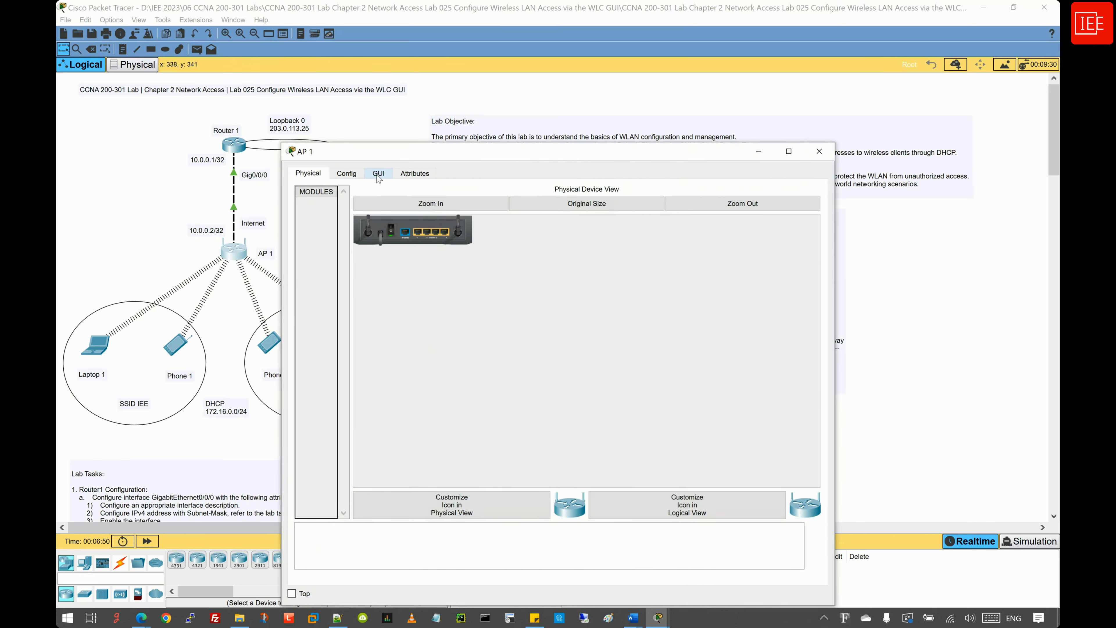
left_click(376, 177)
double_click(421, 152)
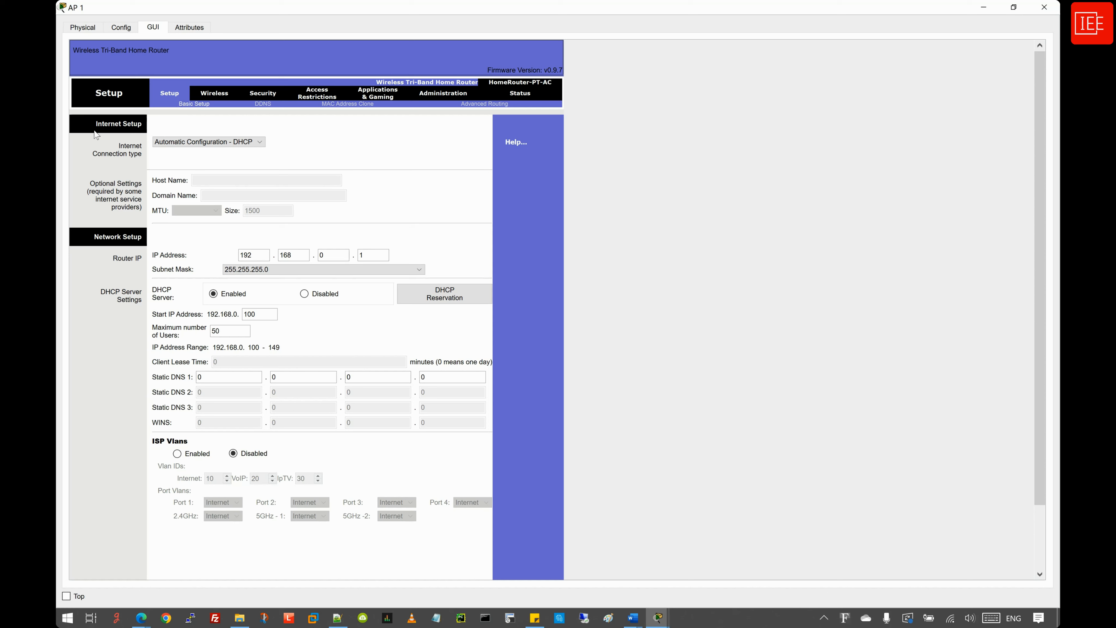
- Switch AP 1's Internet connection to Static IP with address 10.0.0.2
left_click(218, 149)
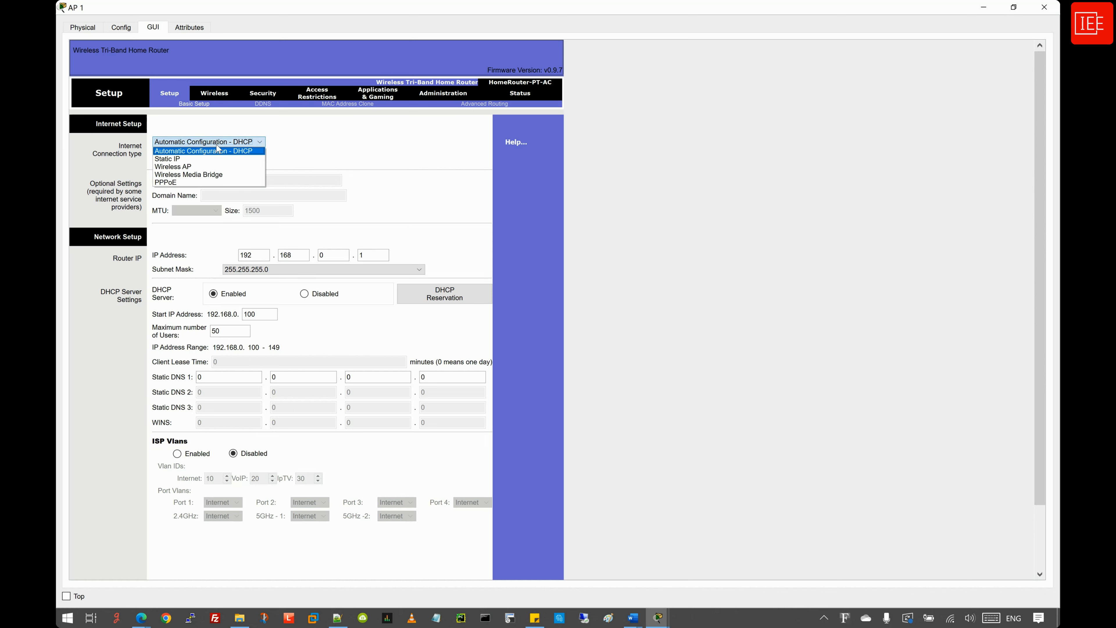
left_click(208, 159)
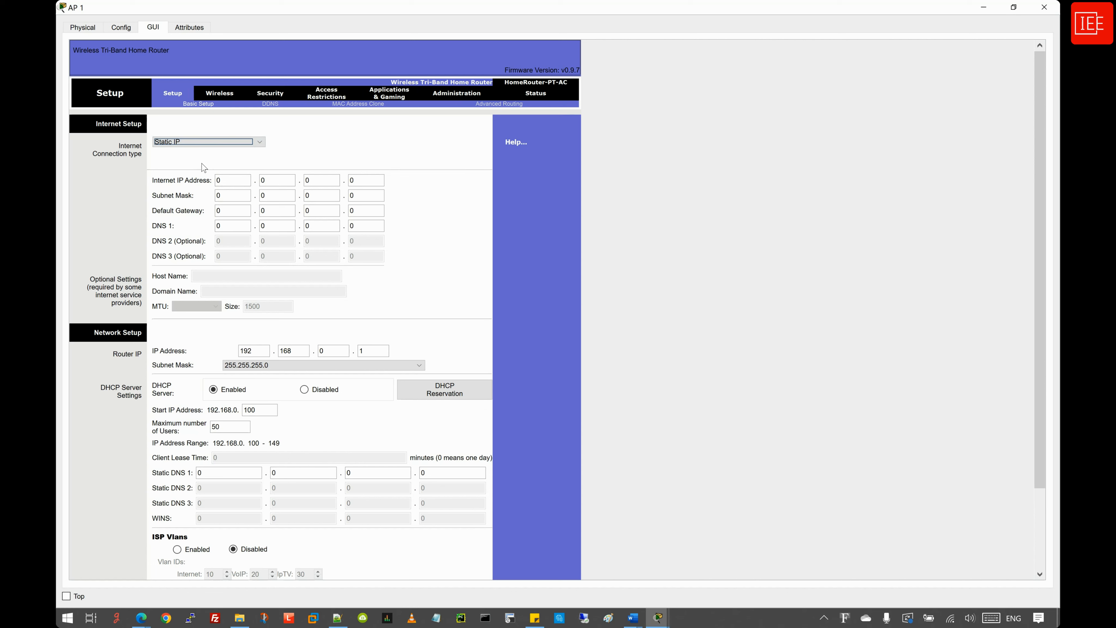
left_click(218, 180)
type("1")
key("Tab")
key("Tab")
key("Tab")
type("2")
- Enter subnet mask 255.255.255.252 and default gateway 10.0.0.1
double_click(237, 197)
type("255")
double_click(279, 197)
type("255")
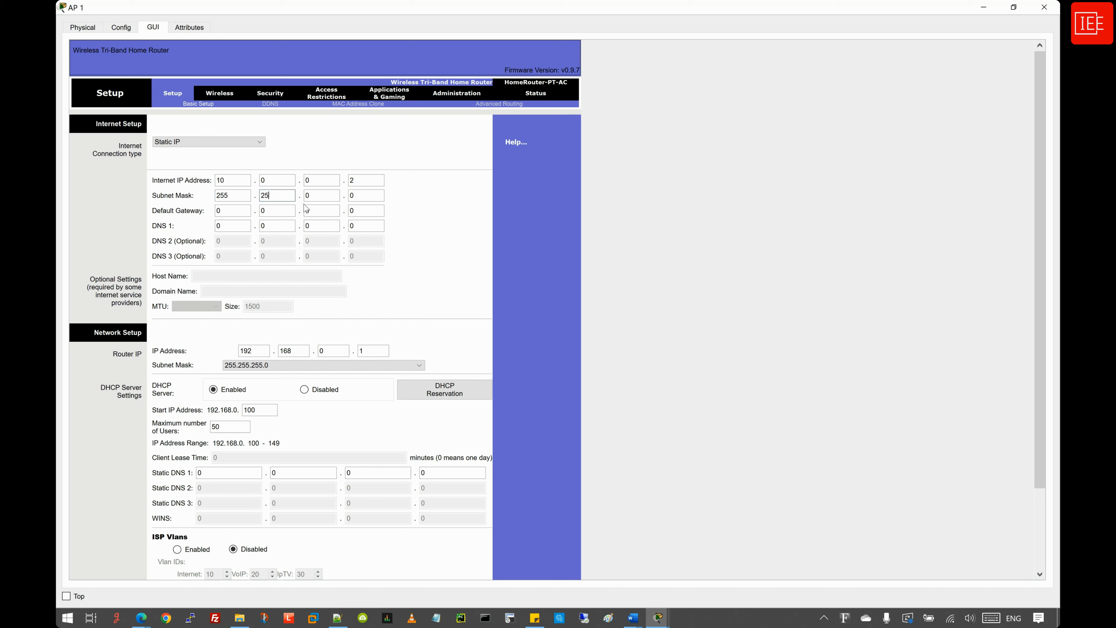
key("Tab")
type("255")
key("Tab")
type("252")
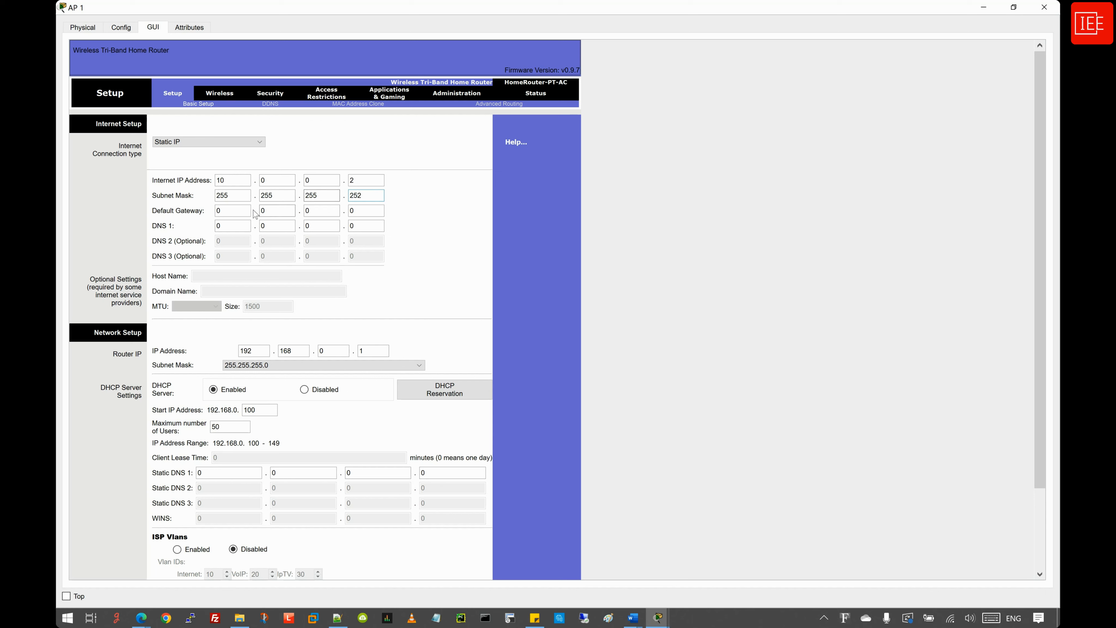
key("Tab")
type("10")
double_click(355, 218)
type("1")
- Set DNS 1 to 8.8.8.8 and save the static Internet settings
double_click(215, 226)
type("8")
key("Tab")
type("8")
key("Tab")
type("8")
key("Tab")
type("8")
scroll(424, 294, "down", 3)
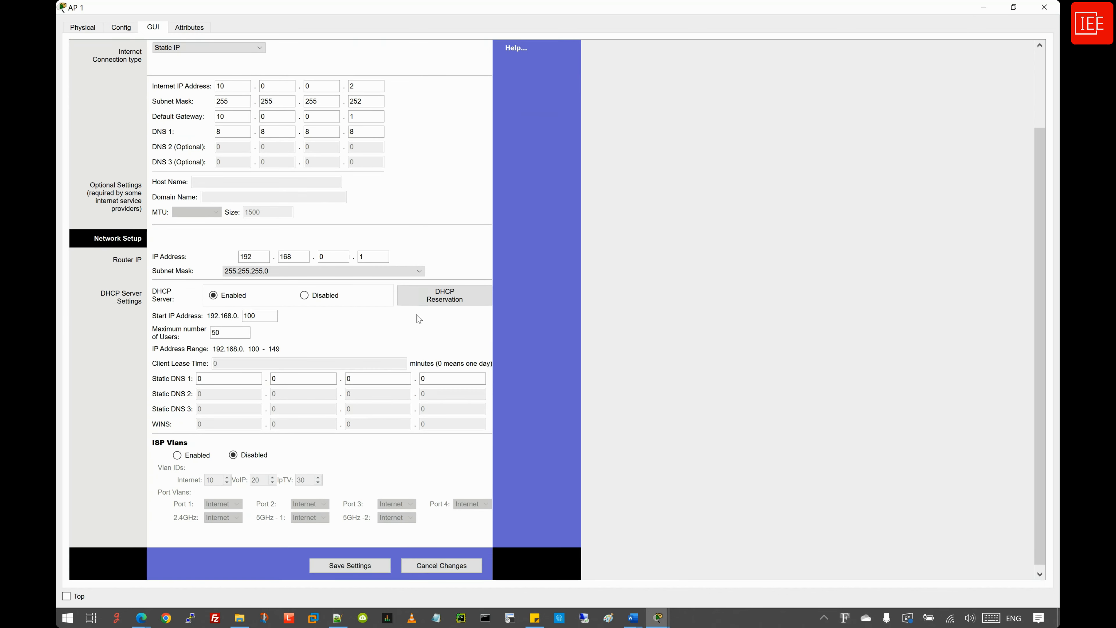
left_click(350, 566)
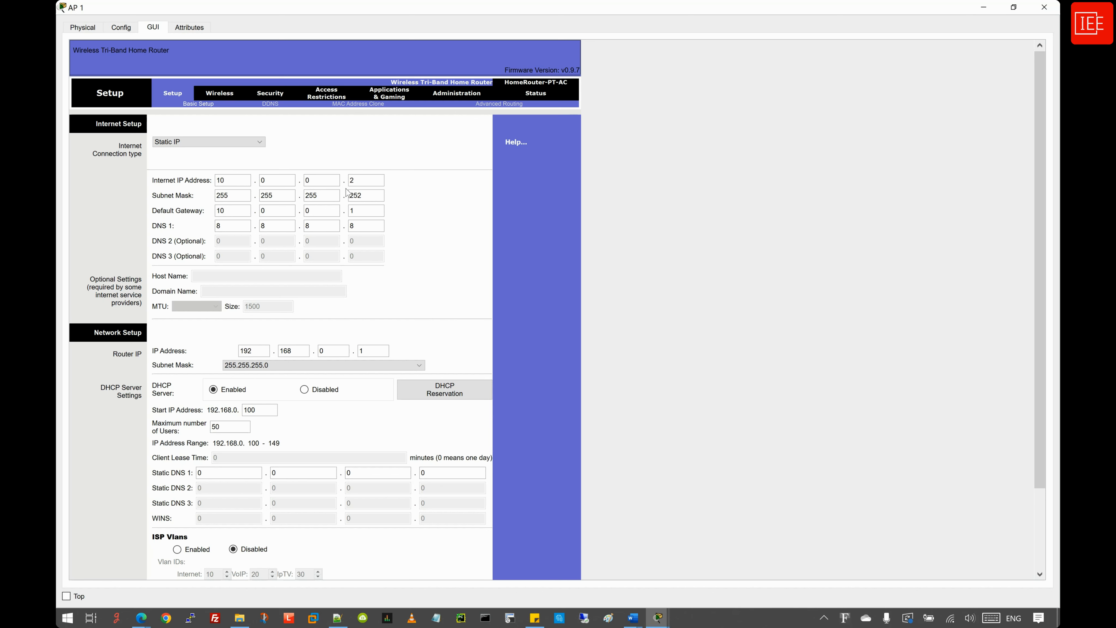
- Change AP 1's router IP to 172.16.0.1, keep DHCP enabled, and save
scroll(337, 268, "down", 3)
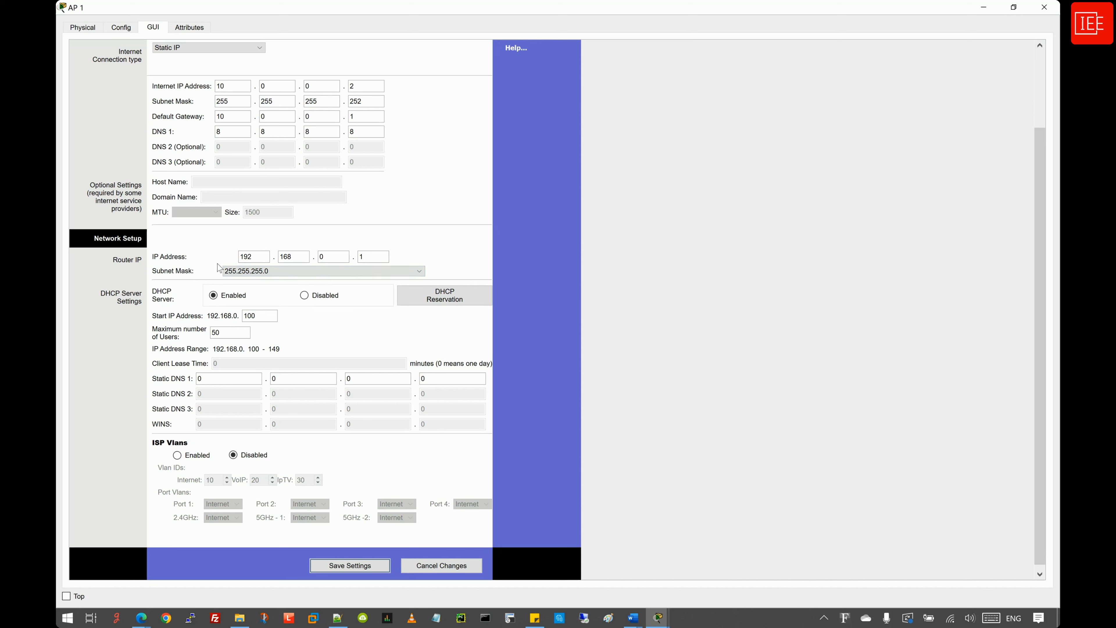
left_click_drag(263, 257, 236, 260)
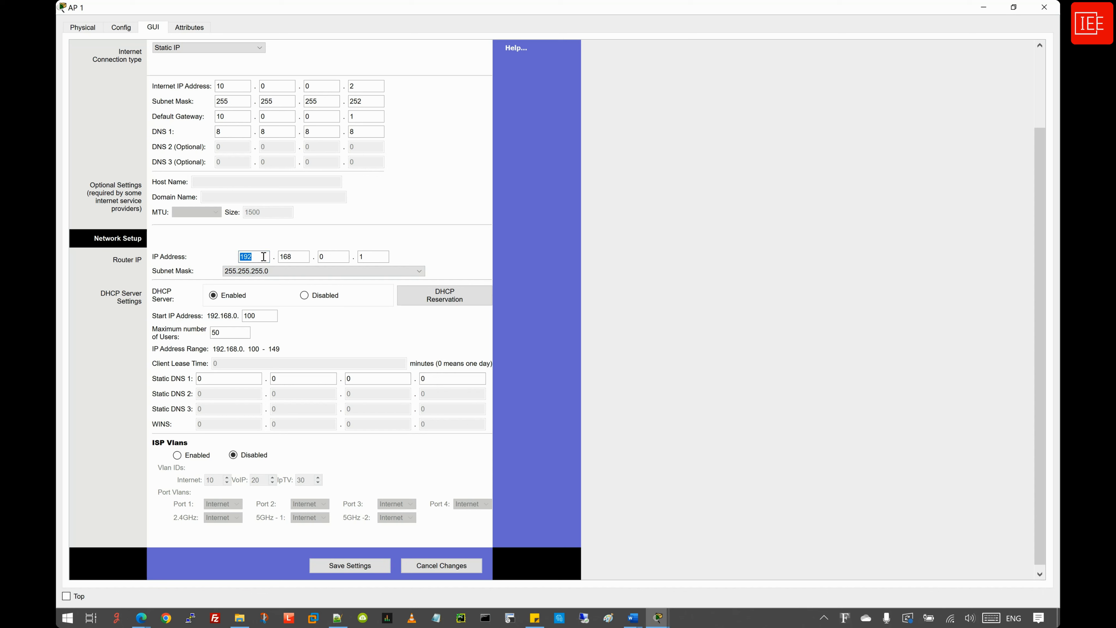
type("172")
left_click(299, 259)
key("BackSpace")
left_click(342, 261)
left_click(383, 258)
left_click(229, 298)
double_click(256, 321)
left_click(342, 566)
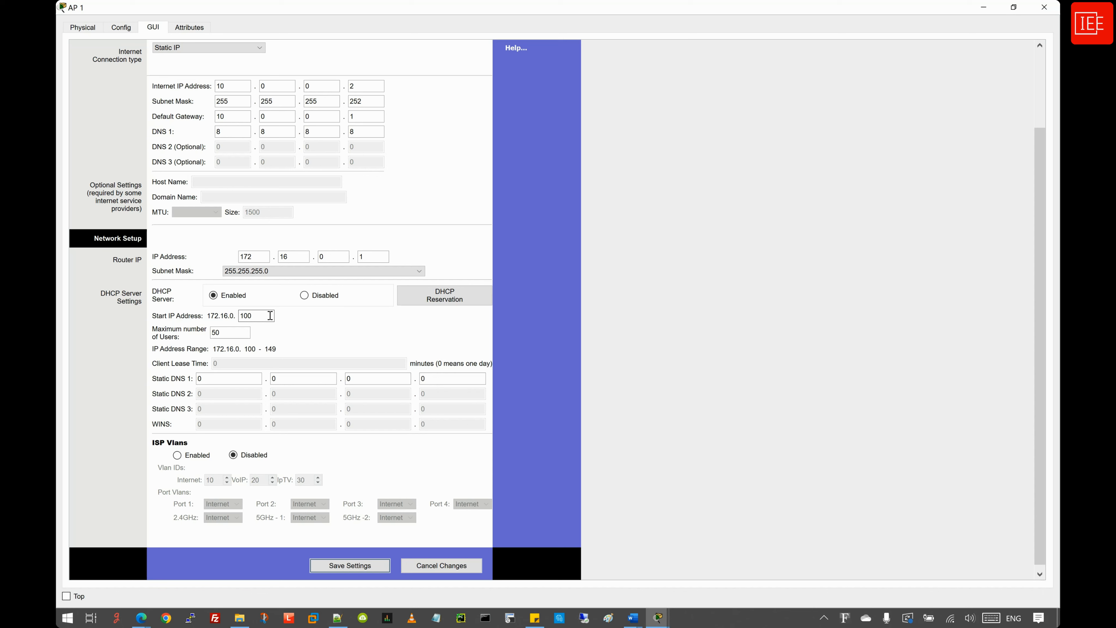
- Set DHCP maximum users to 150 and Static DNS 1 to 8.8.8.8, then save
left_click_drag(237, 334, 204, 334)
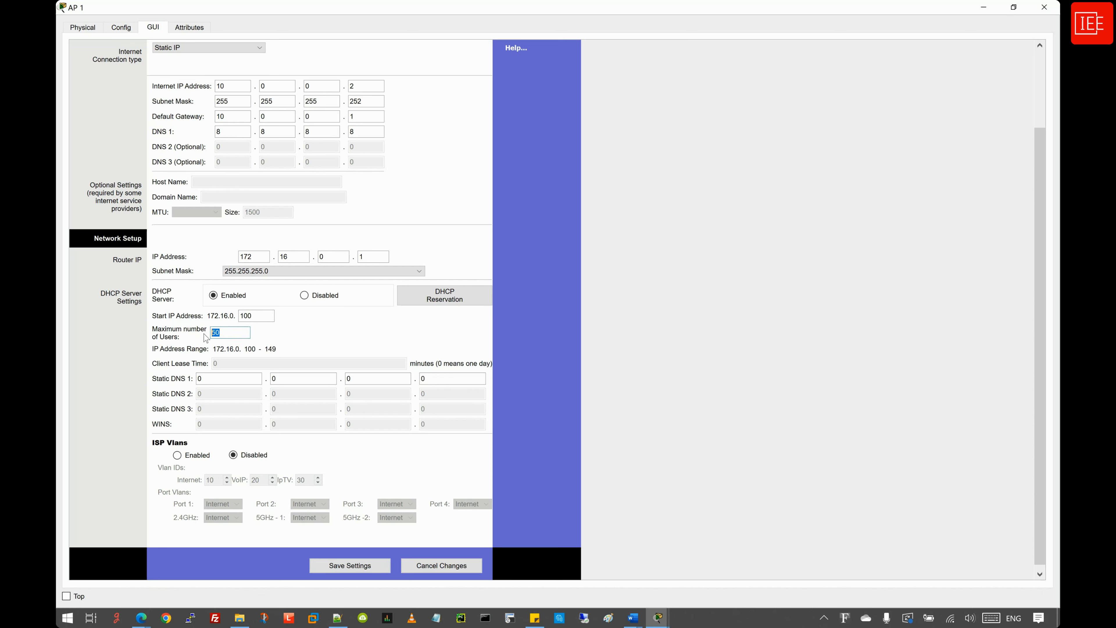
left_click(229, 334)
type("1")
left_click(222, 379)
left_click_drag(219, 378, 177, 377)
type("8")
double_click(335, 378)
type("8")
key("Tab")
type("8")
key("Tab")
type("8")
left_click(341, 566)
scroll(337, 343, "up", 5)
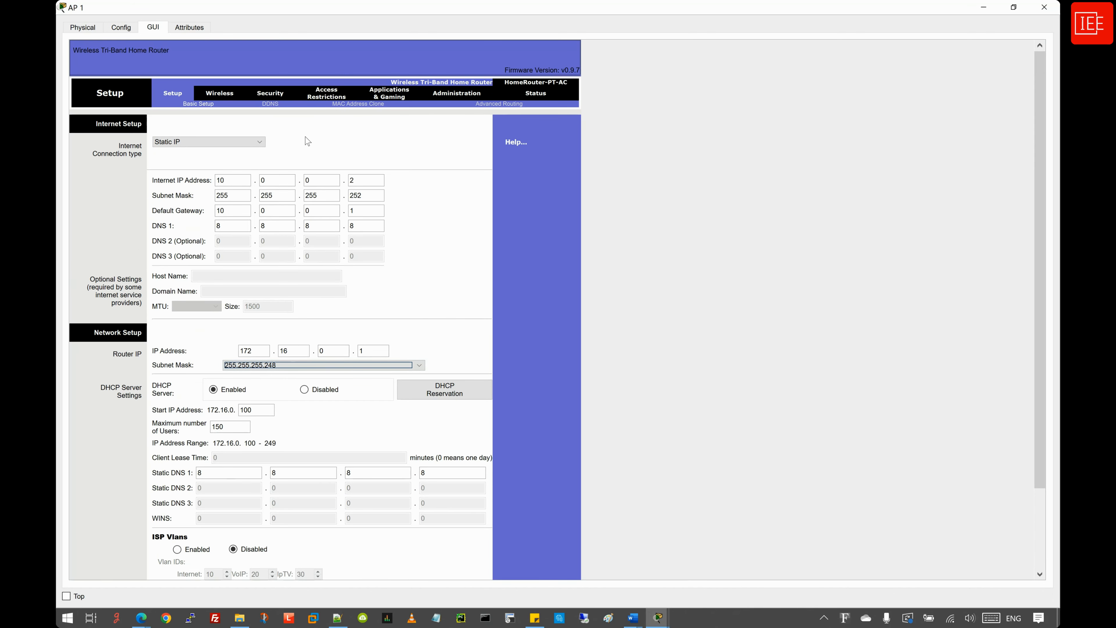
- Disable SSID broadcast on both 5 GHz bands and rename the 2.4 GHz network to IEE
left_click(225, 96)
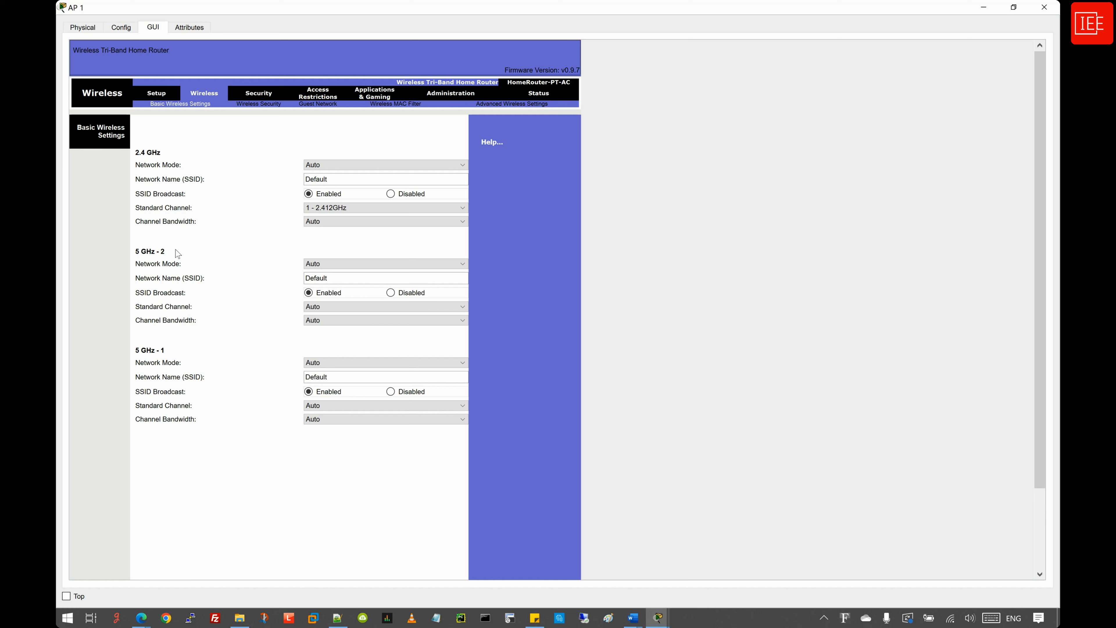
left_click(392, 293)
left_click(391, 392)
left_click_drag(333, 179, 293, 179)
type("IEE")
- Set the 2.4 GHz Wireless Security mode to WPA2 Personal
left_click(261, 105)
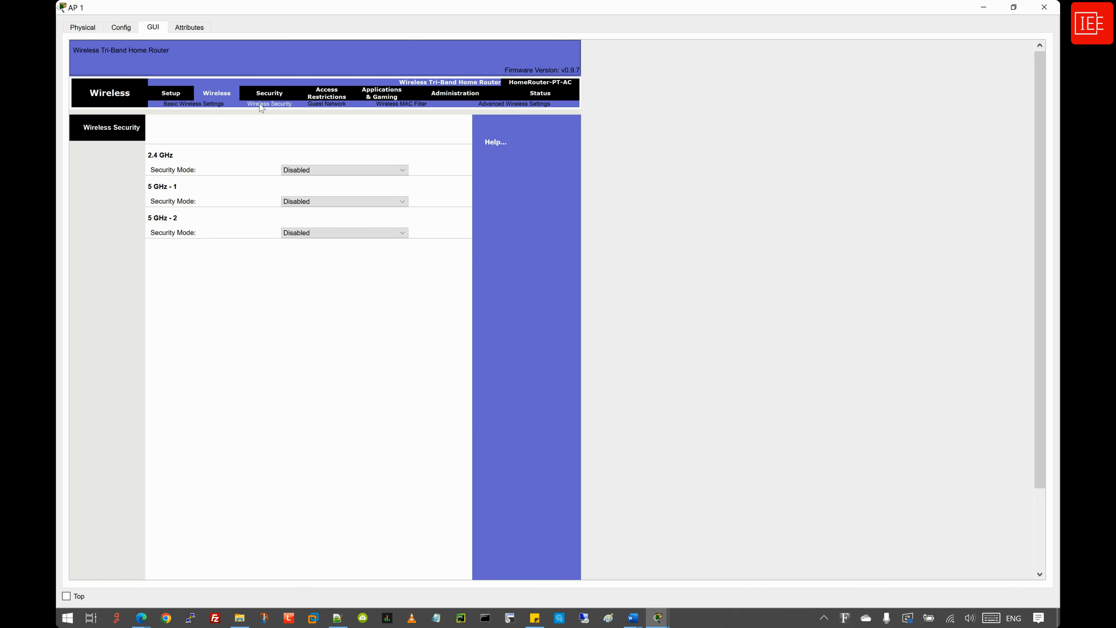
left_click(322, 173)
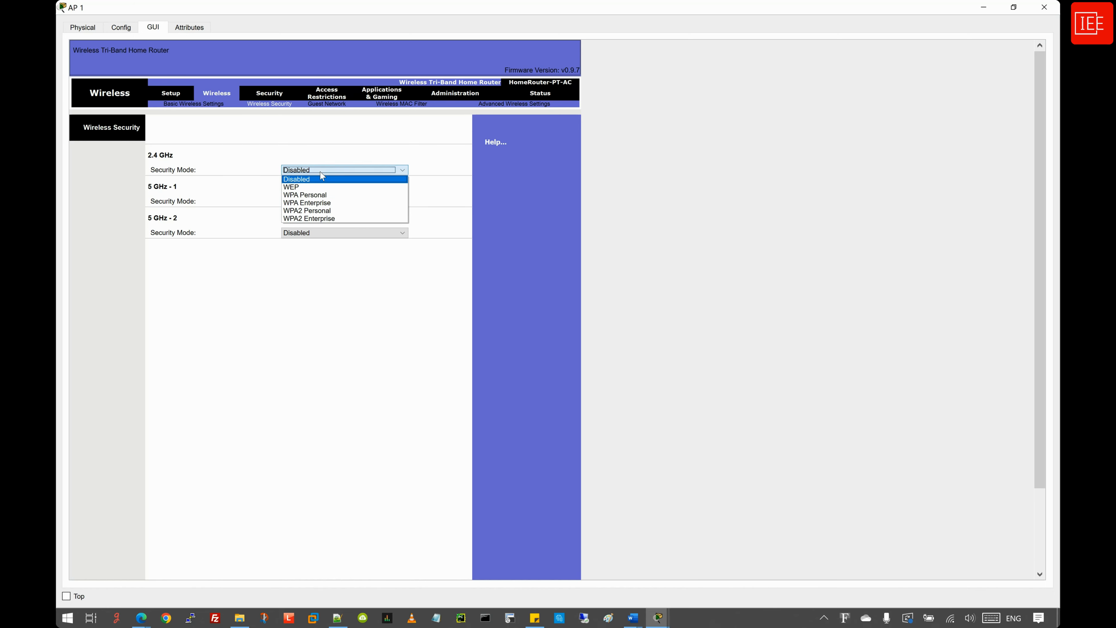
left_click(329, 211)
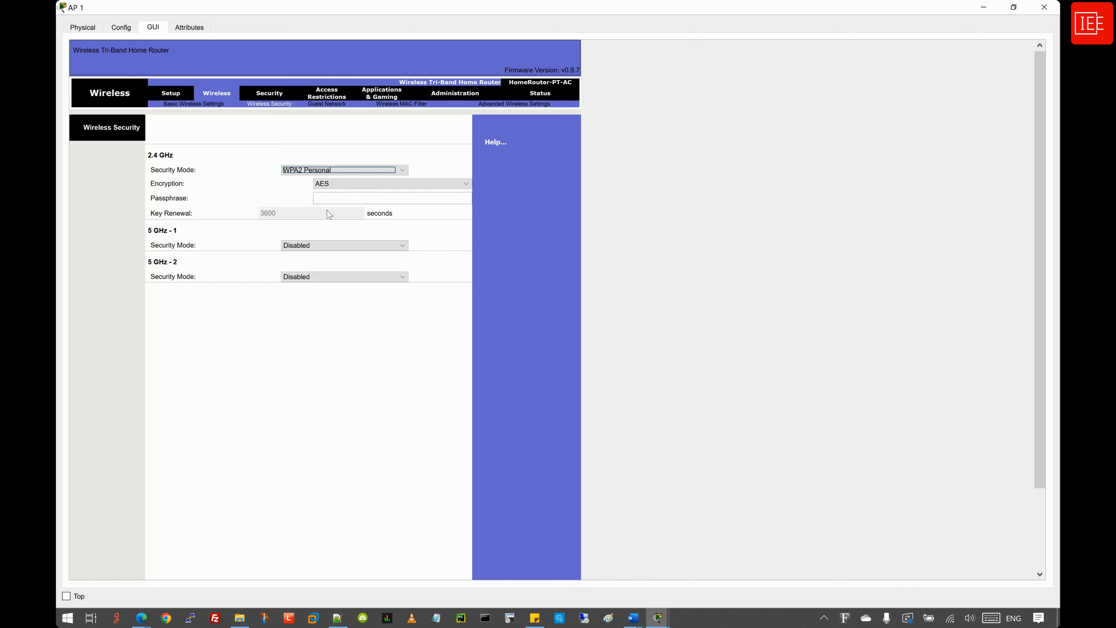
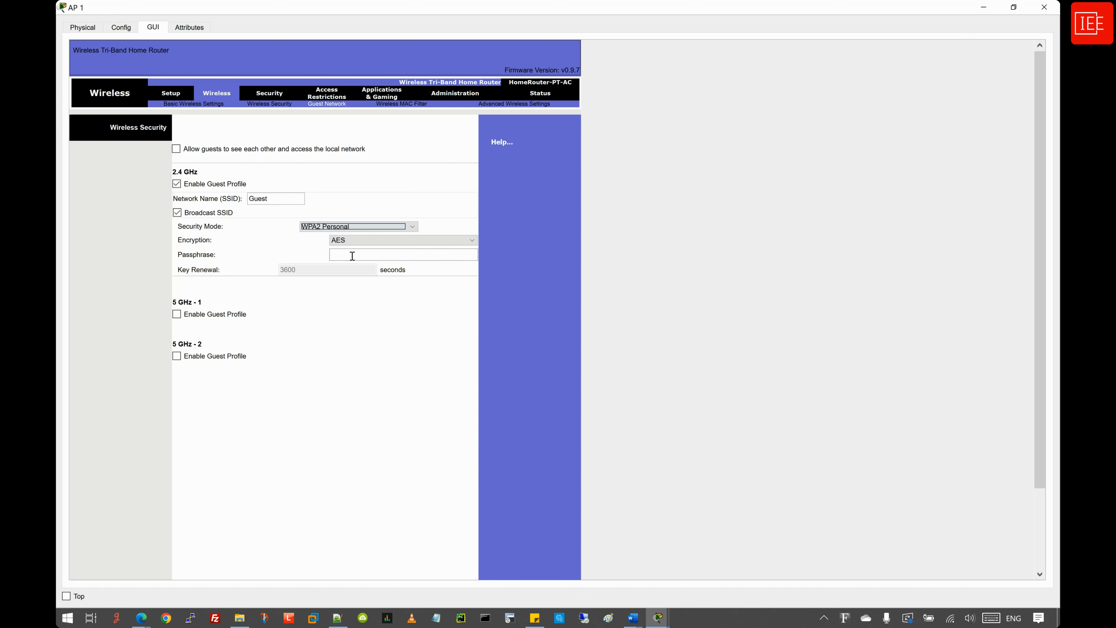
- Enter the guest network passphrase and save AP 1's Guest network settings
left_click(353, 255)
type("Gue")
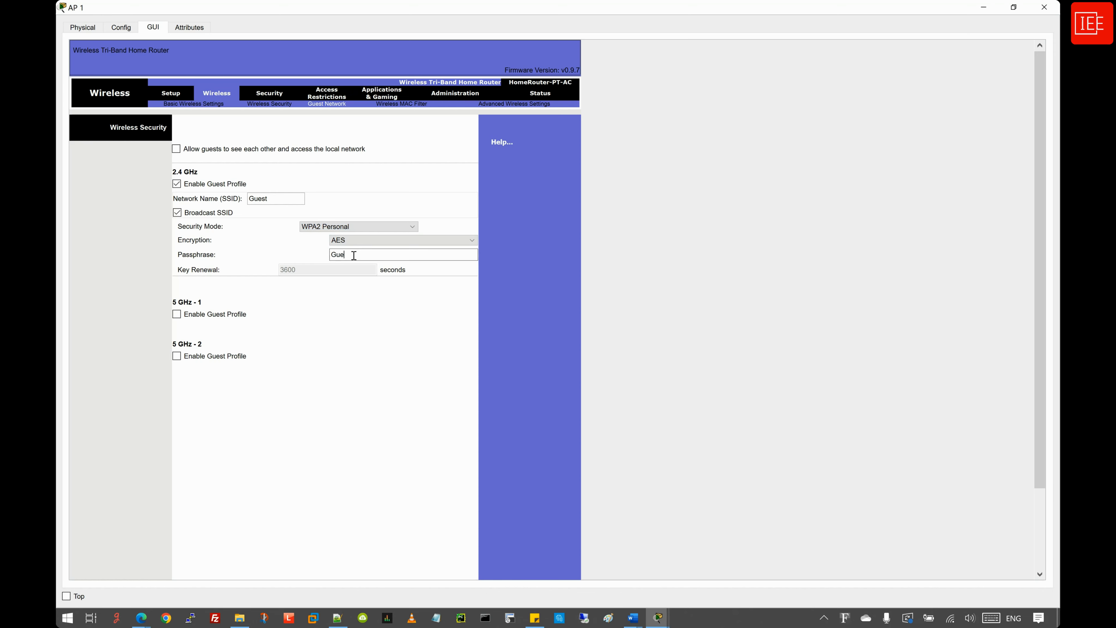
type("st123456")
scroll(327, 343, "down", 3)
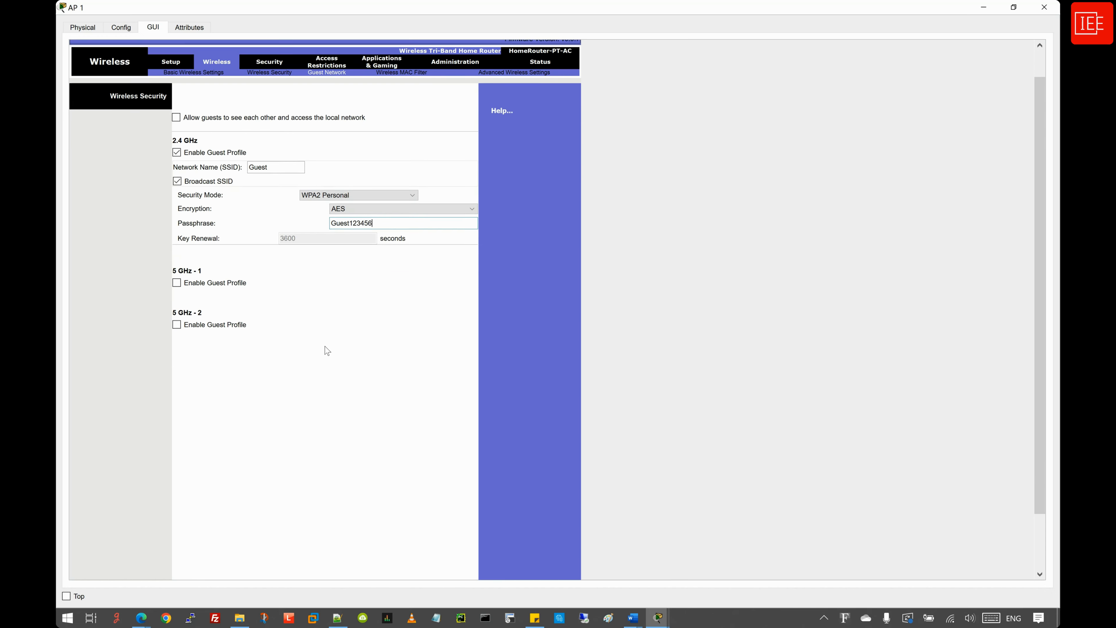
left_click(343, 562)
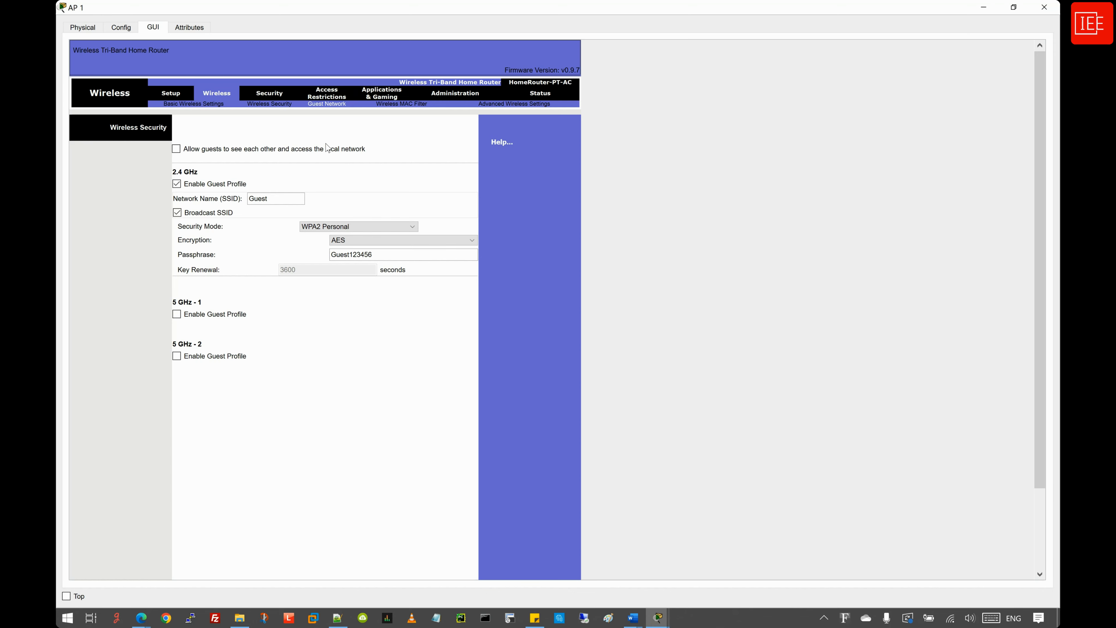
left_click(984, 7)
- Join Laptop1's Wireless0 to SSID IEE using WPA2-PSK and the network passphrase
left_click(104, 248)
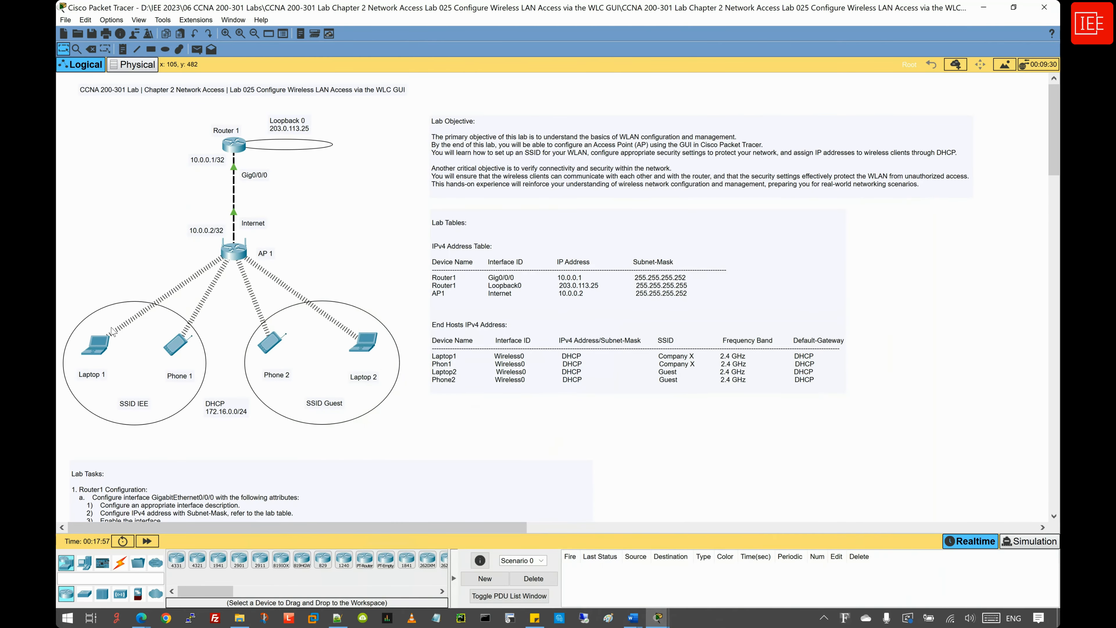
left_click(97, 346)
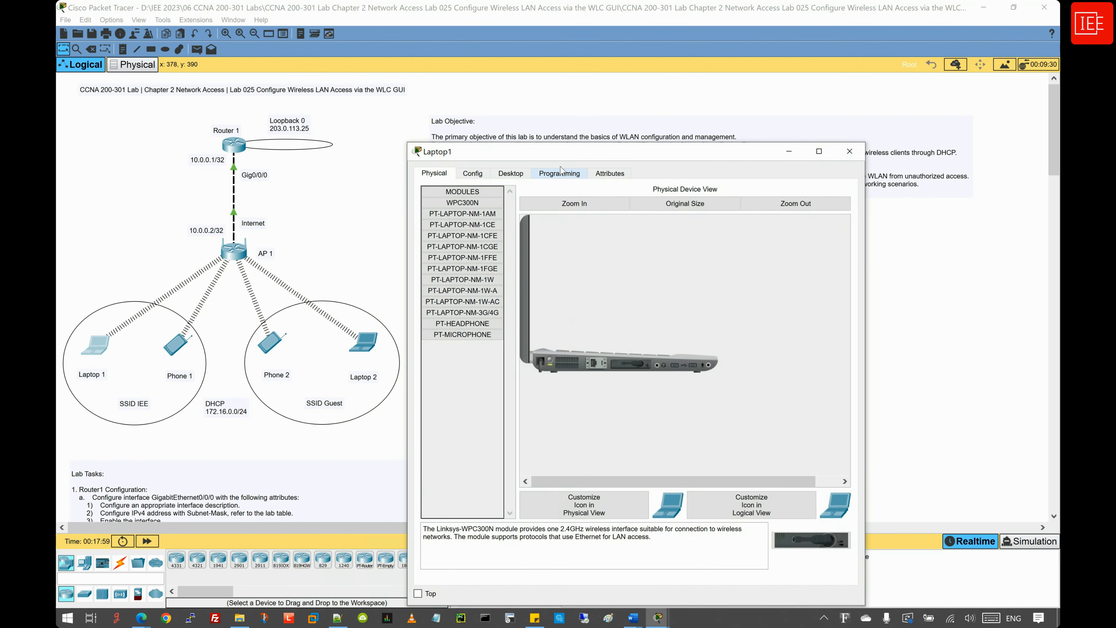
left_click_drag(566, 159, 247, 2)
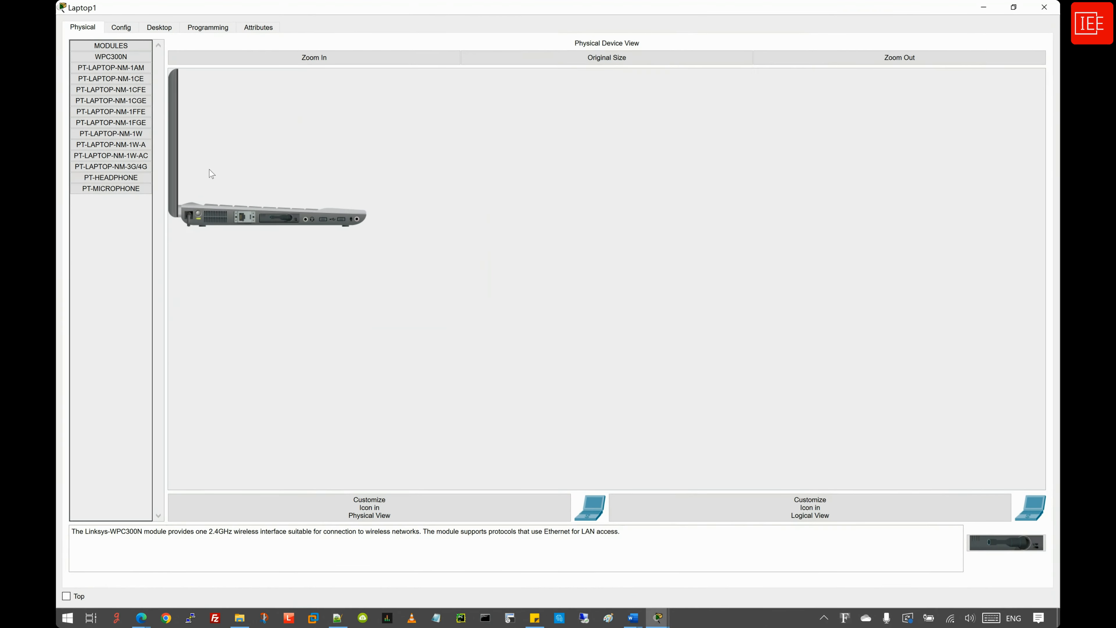
left_click(125, 31)
left_click(119, 92)
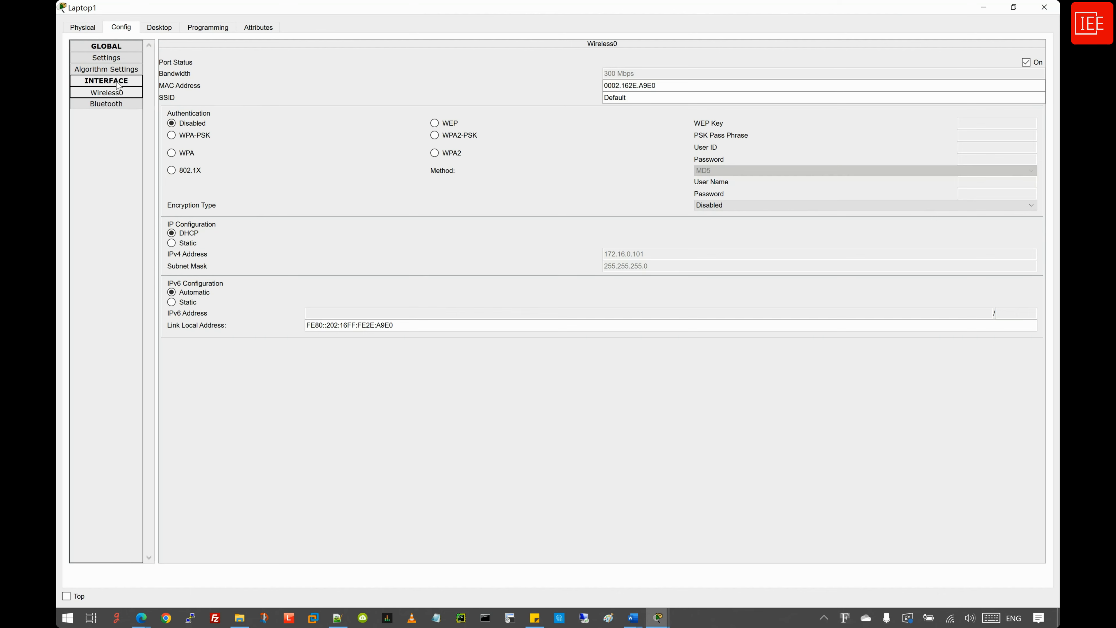
left_click_drag(640, 98, 595, 95)
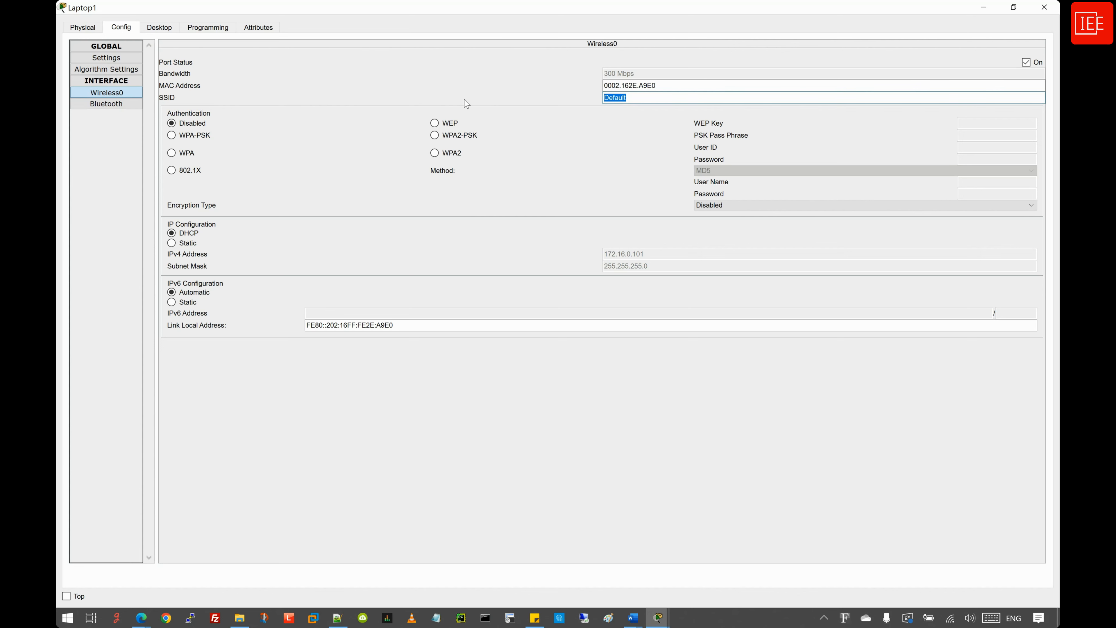
type("IEE")
left_click(436, 136)
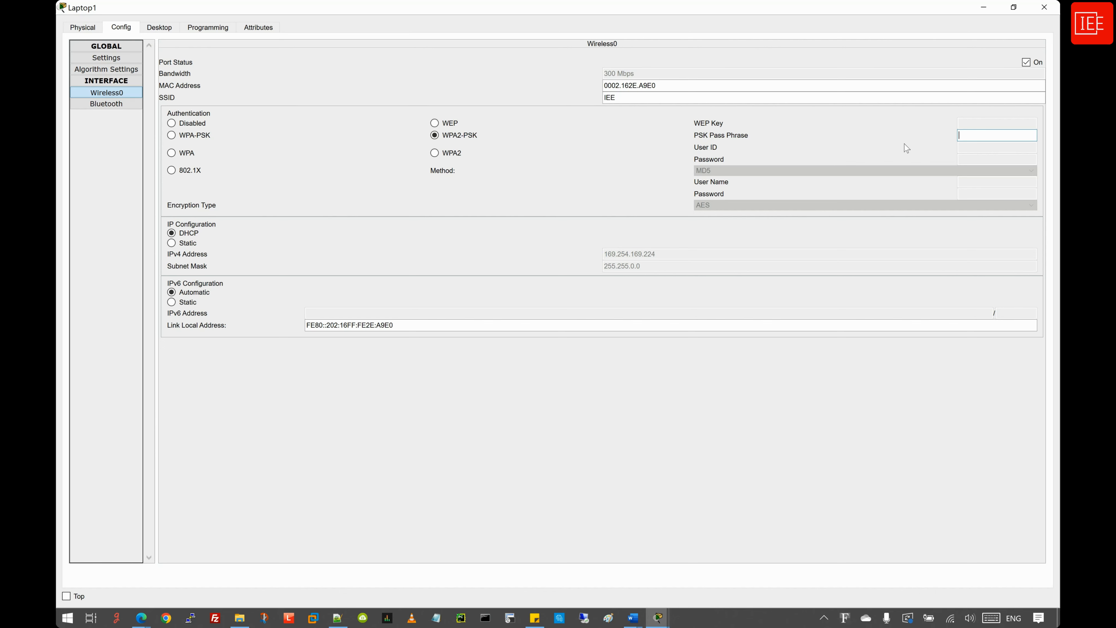
type("IEE123456")
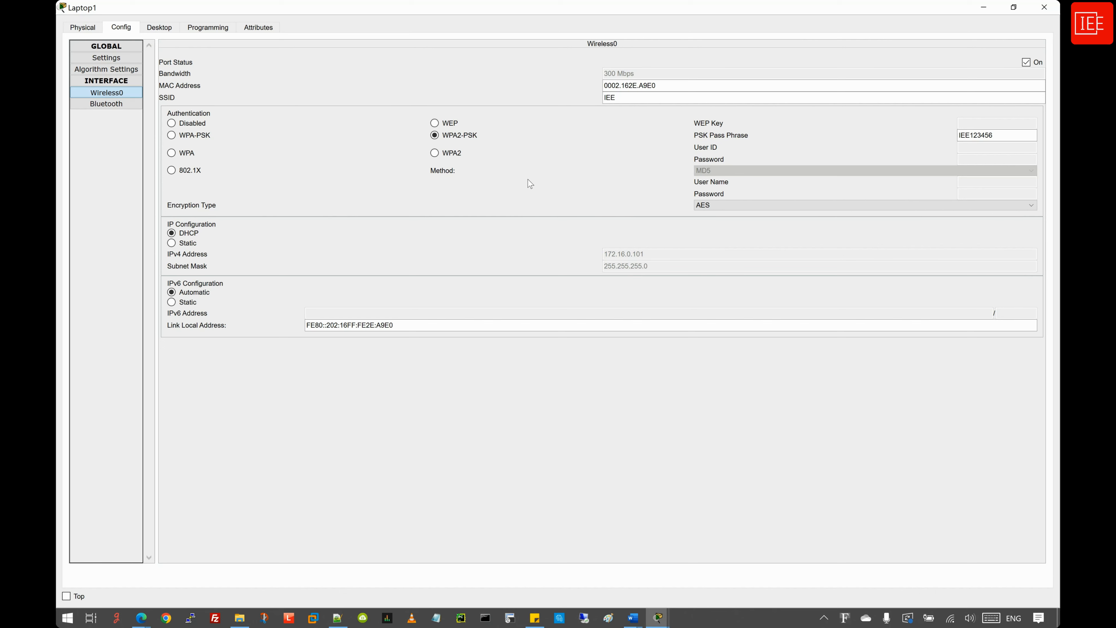
left_click(983, 7)
- Connect Phone1's Wireless0 to SSID IEE with WPA2-PSK and the network passphrase
left_click(176, 344)
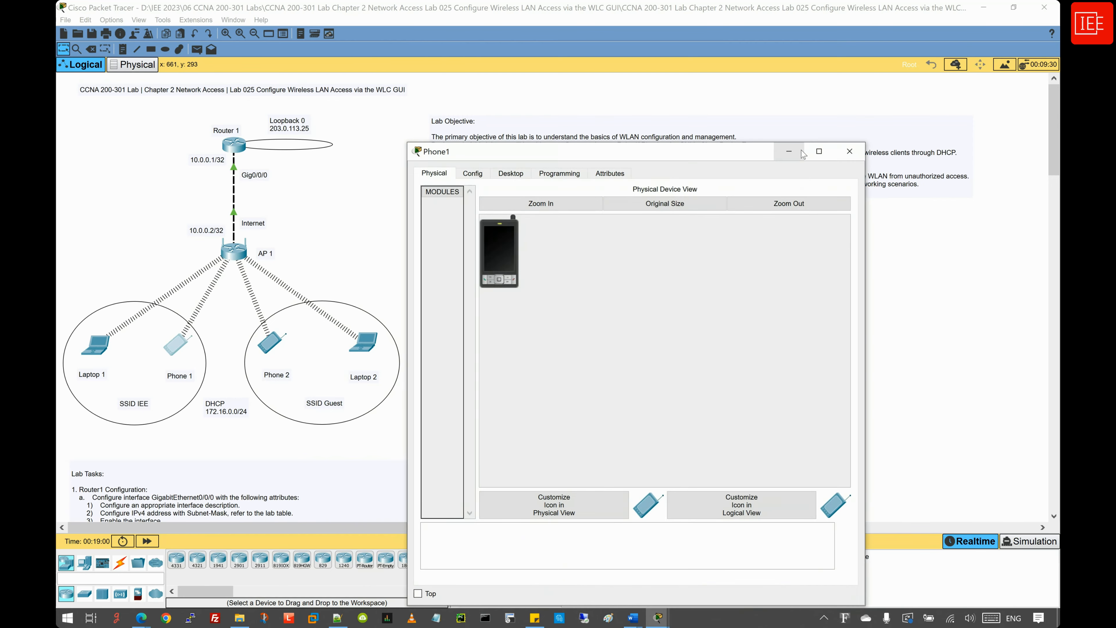
left_click(802, 154)
left_click(122, 27)
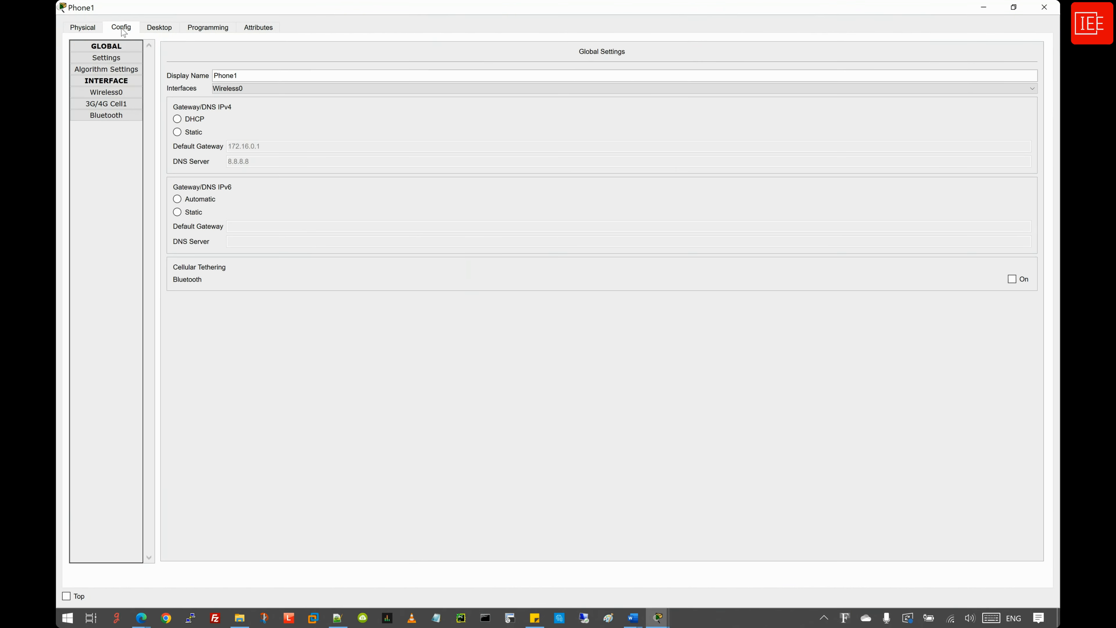
left_click(107, 92)
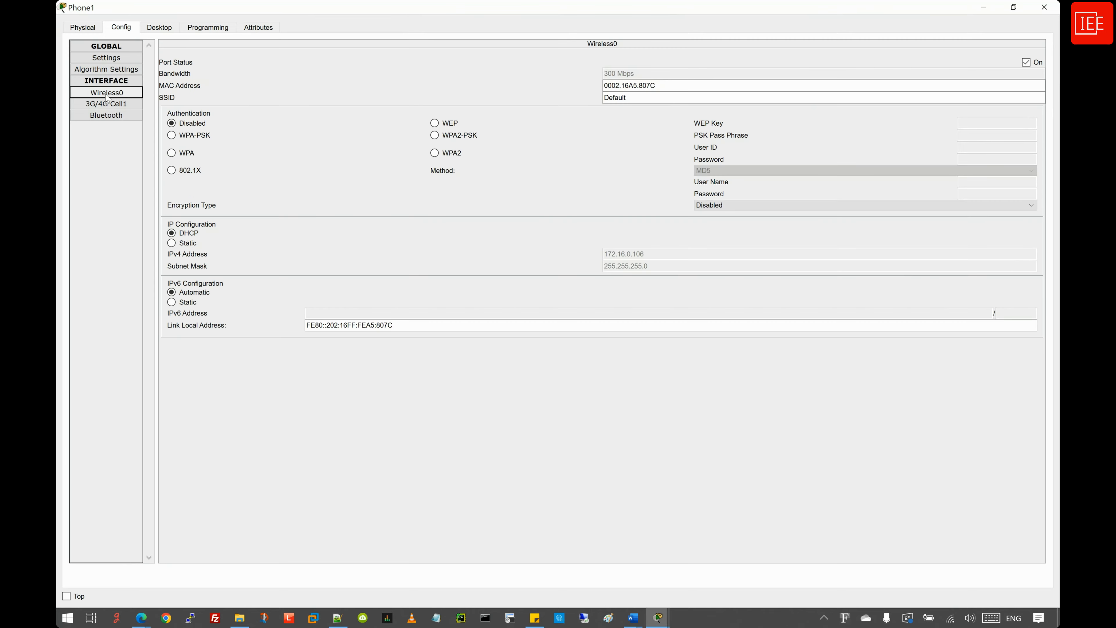
left_click_drag(631, 99, 577, 106)
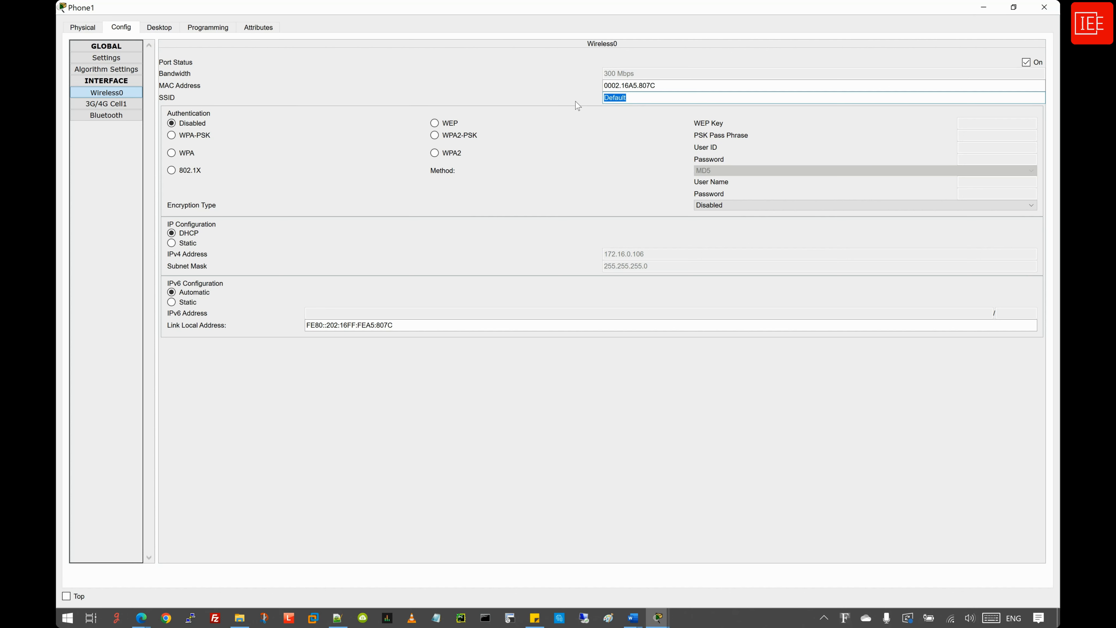
type("IEE")
left_click(455, 135)
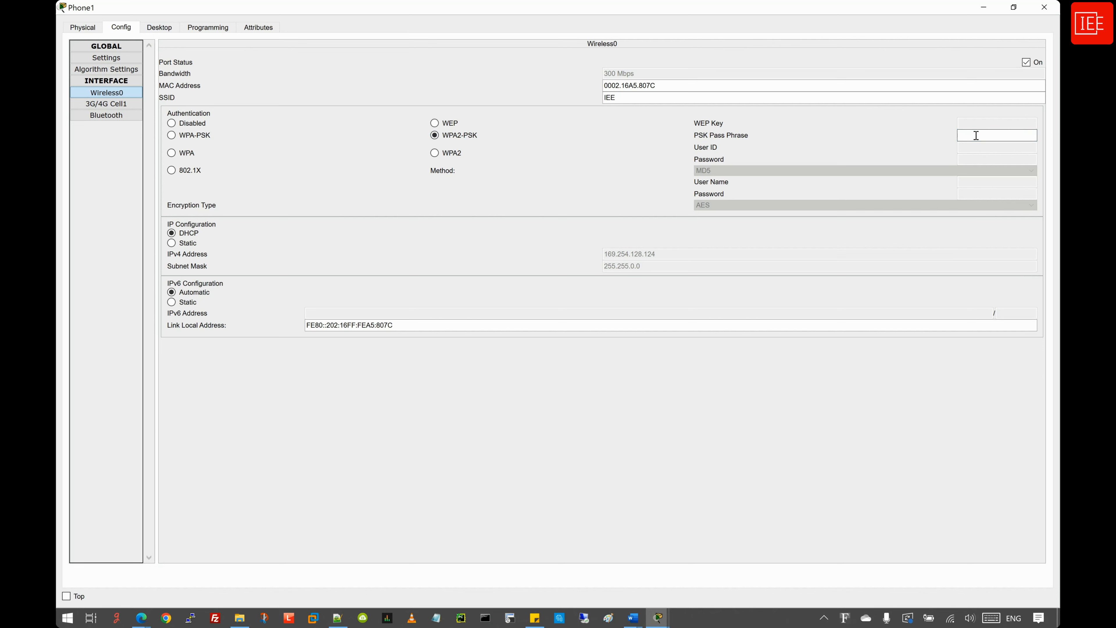
type("EE123456")
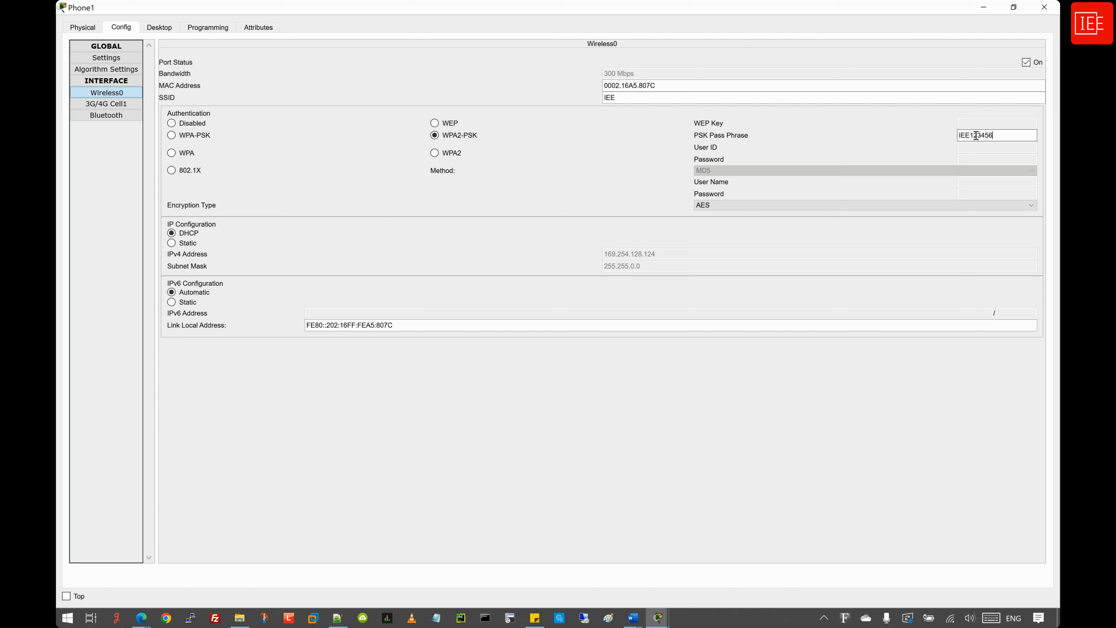
left_click(611, 236)
left_click(985, 9)
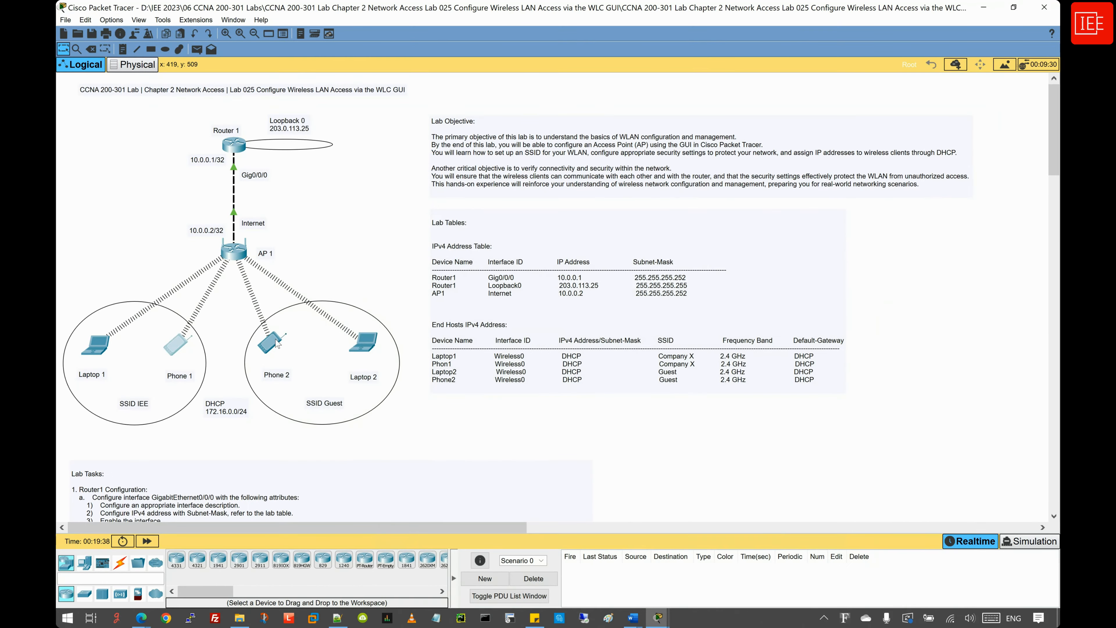
- Connect Phone2's Wireless0 to SSID Guest with WPA2-PSK and the guest passphrase
left_click(276, 343)
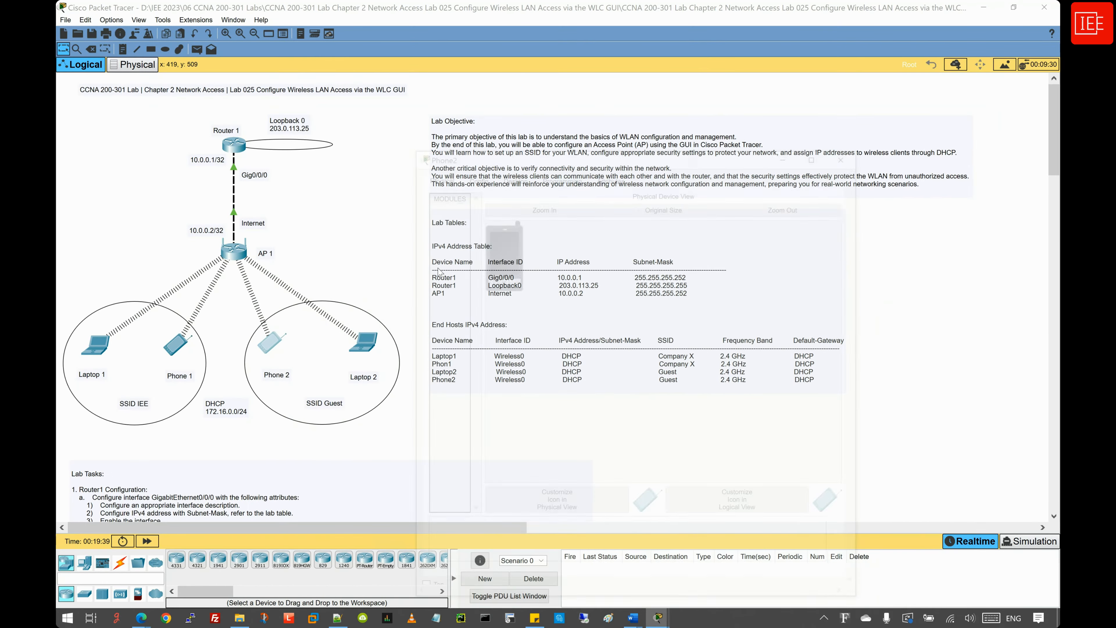
double_click(511, 148)
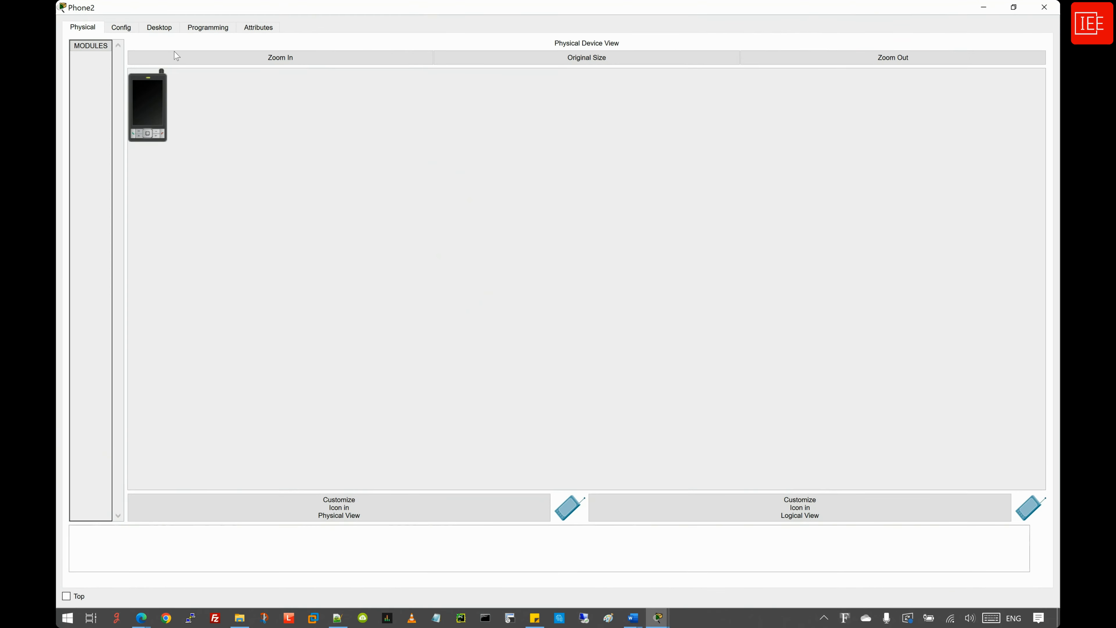
left_click(126, 30)
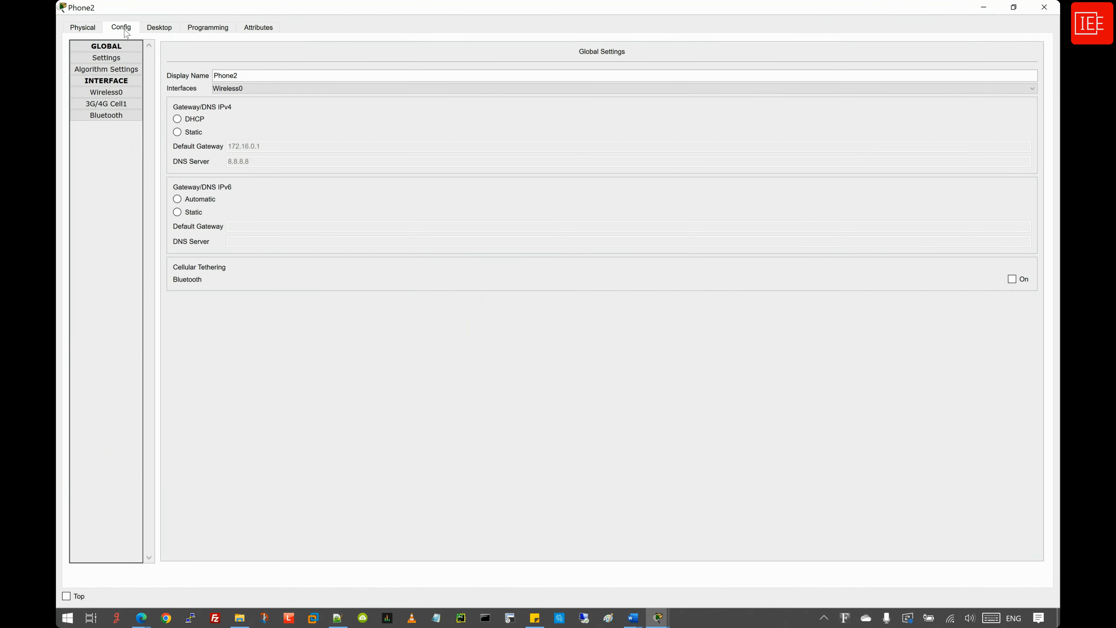
left_click(115, 96)
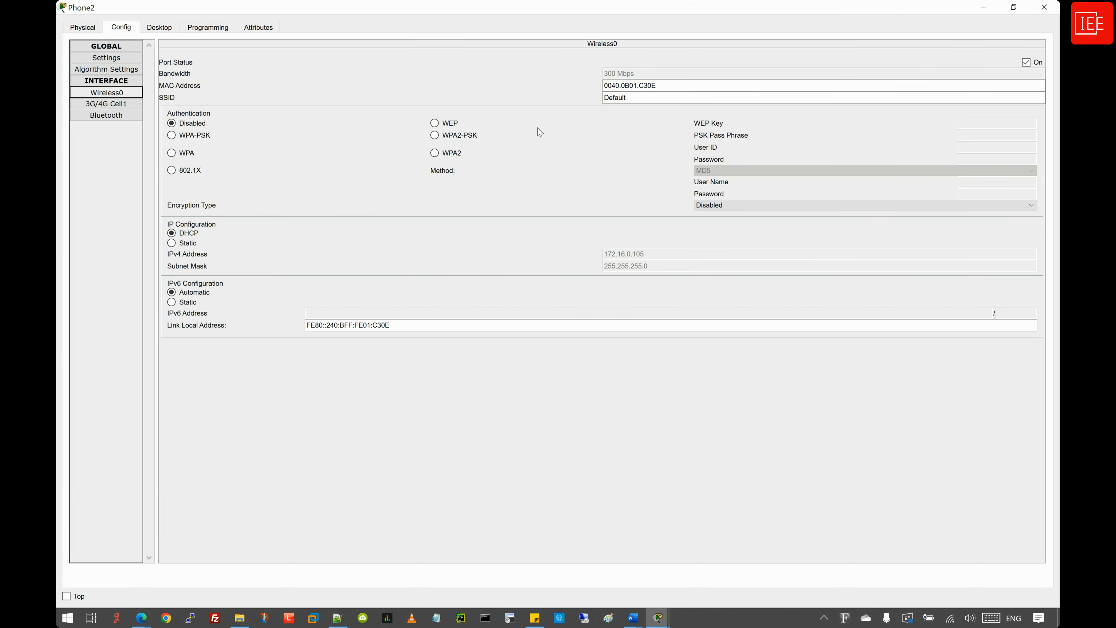
left_click_drag(642, 98, 585, 104)
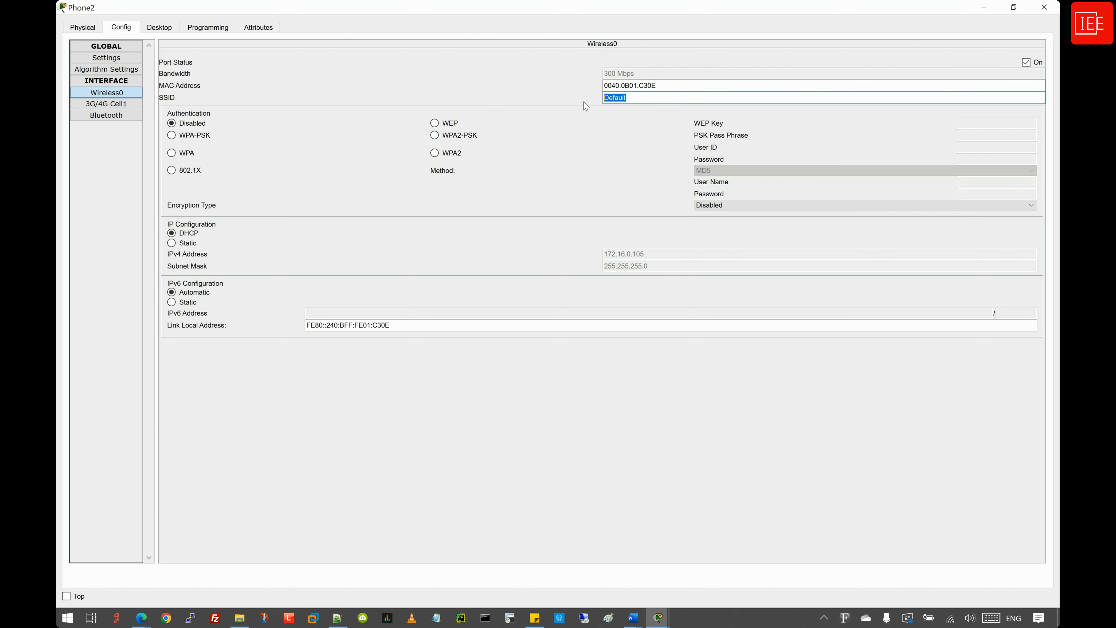
type("Guest")
left_click(437, 137)
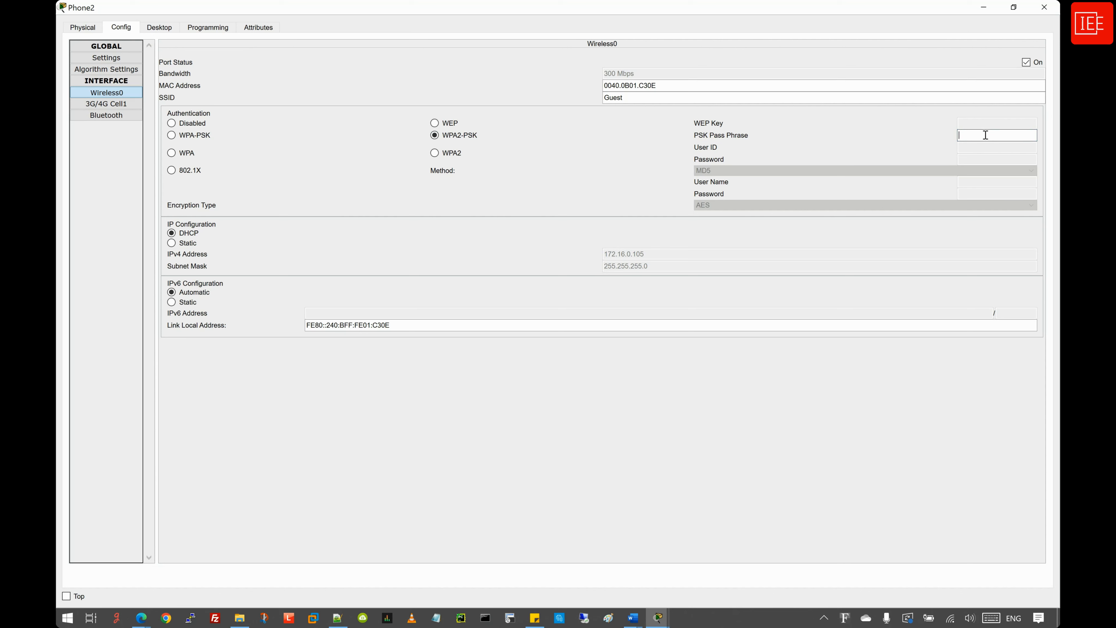
type("Guest123456")
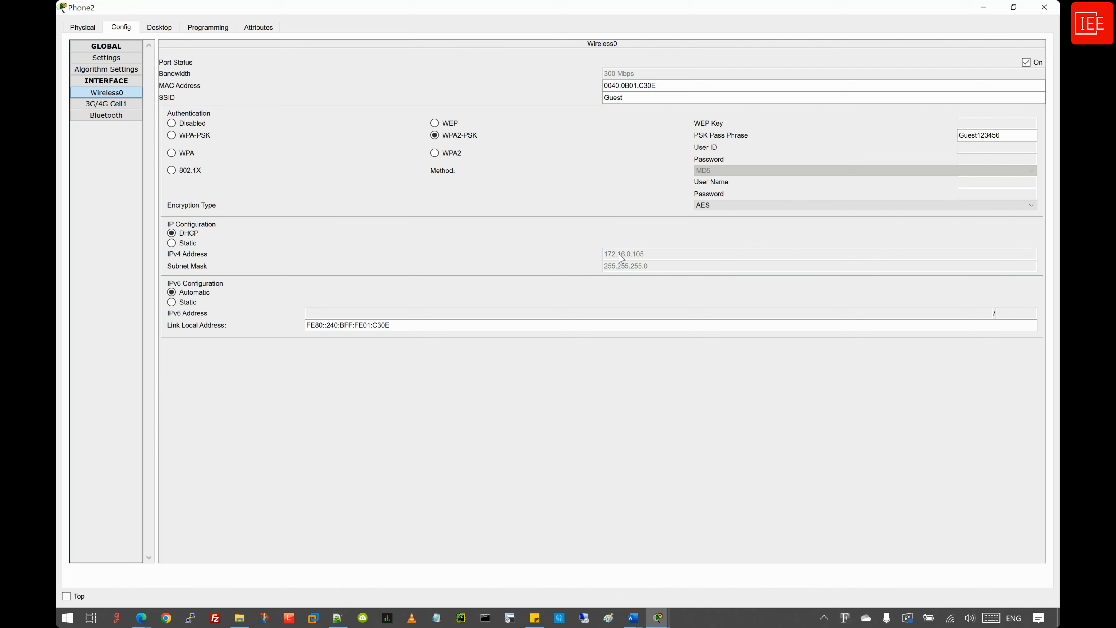
left_click(580, 229)
left_click(981, 7)
left_click(369, 350)
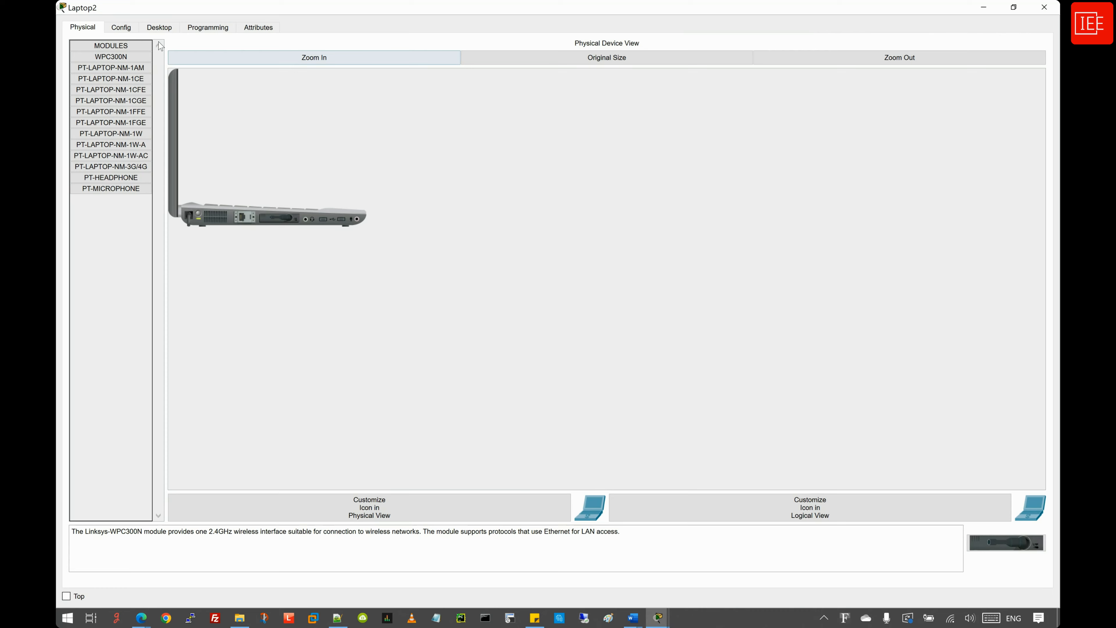
- Join Laptop2's Wireless0 to SSID Guest using WPA2-PSK and the guest passphrase
left_click(121, 28)
left_click(106, 92)
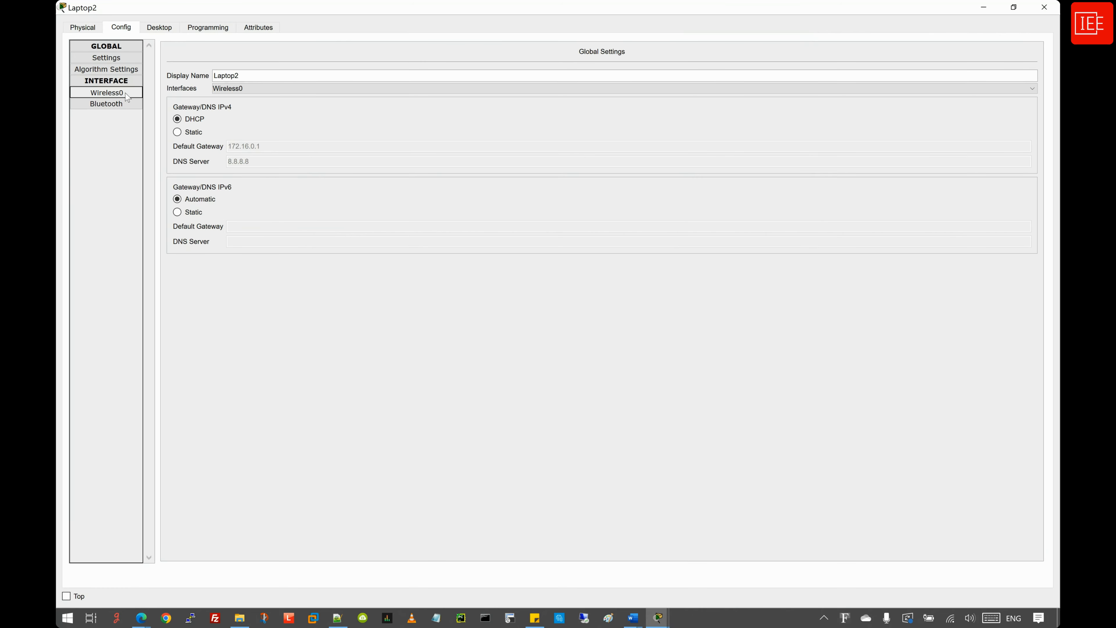
left_click_drag(651, 100, 572, 105)
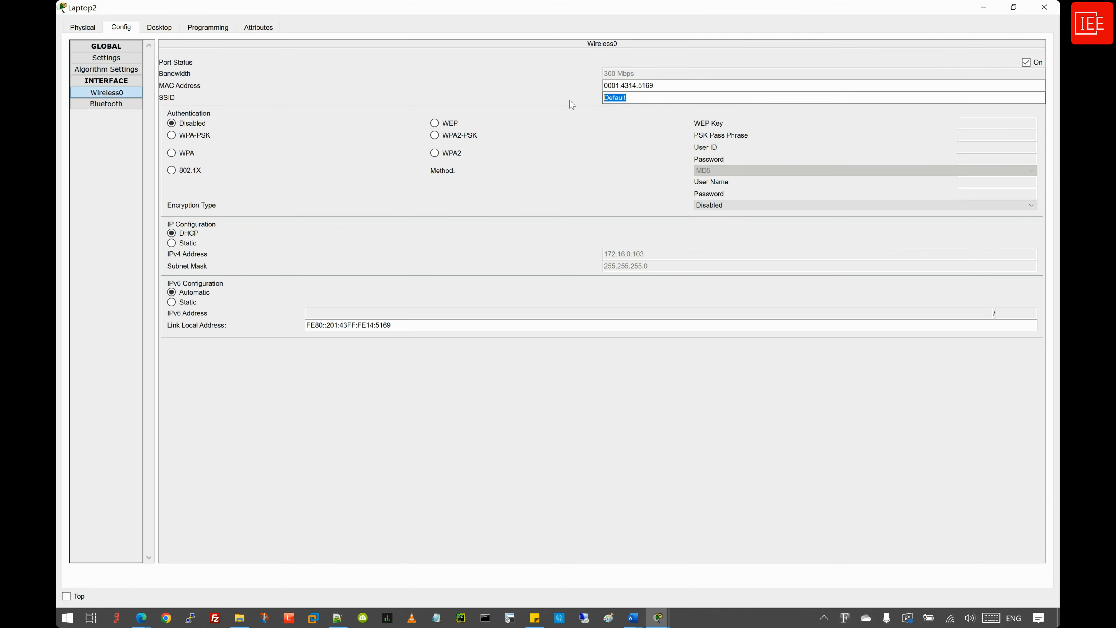
type("Guest")
left_click(435, 135)
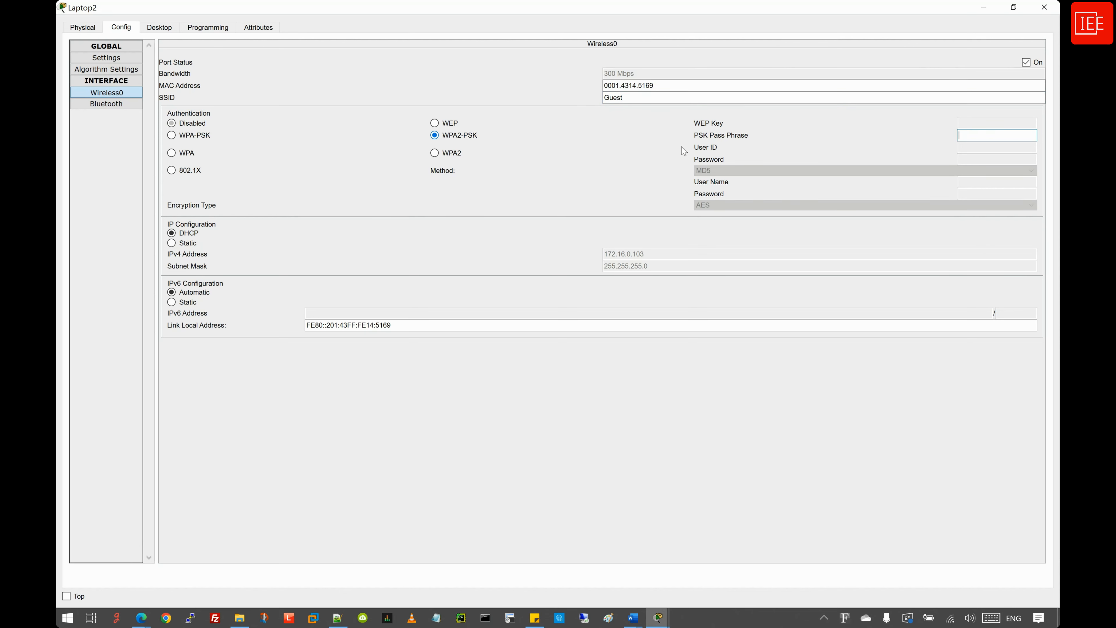
left_click(996, 135)
type("Guest123456")
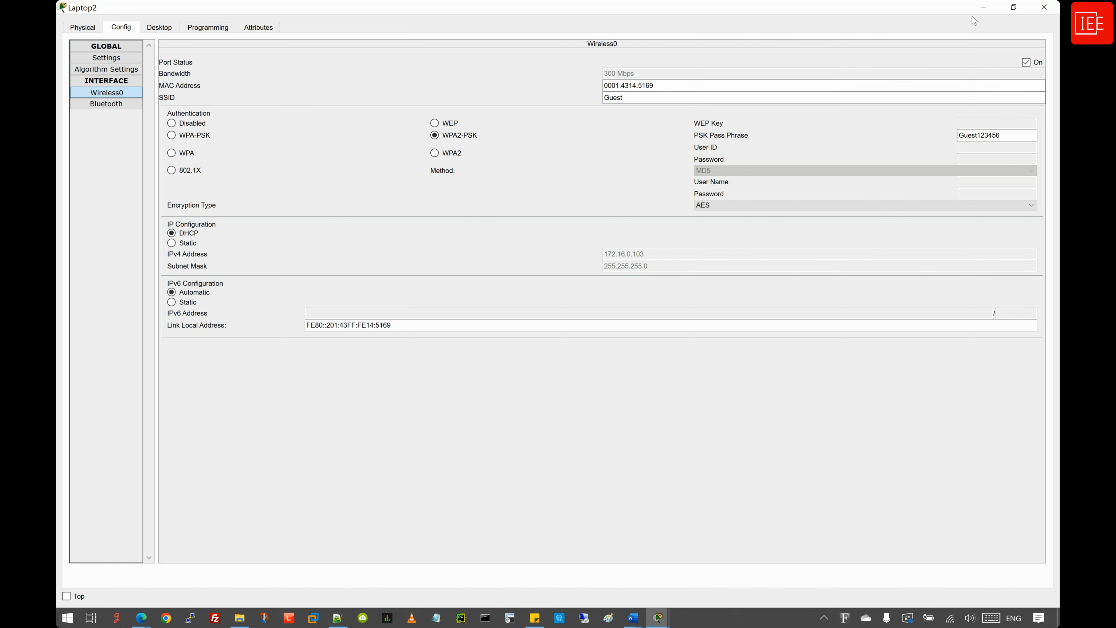
left_click(982, 7)
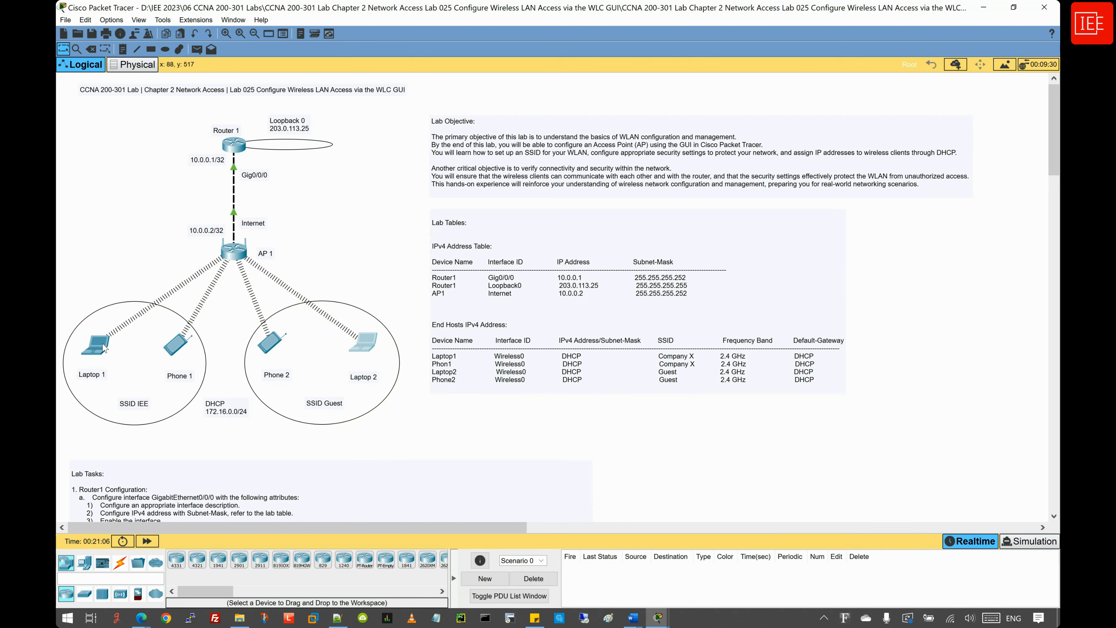
- Run ipconfig /all in Laptop1's command prompt
left_click(95, 345)
left_click(582, 111)
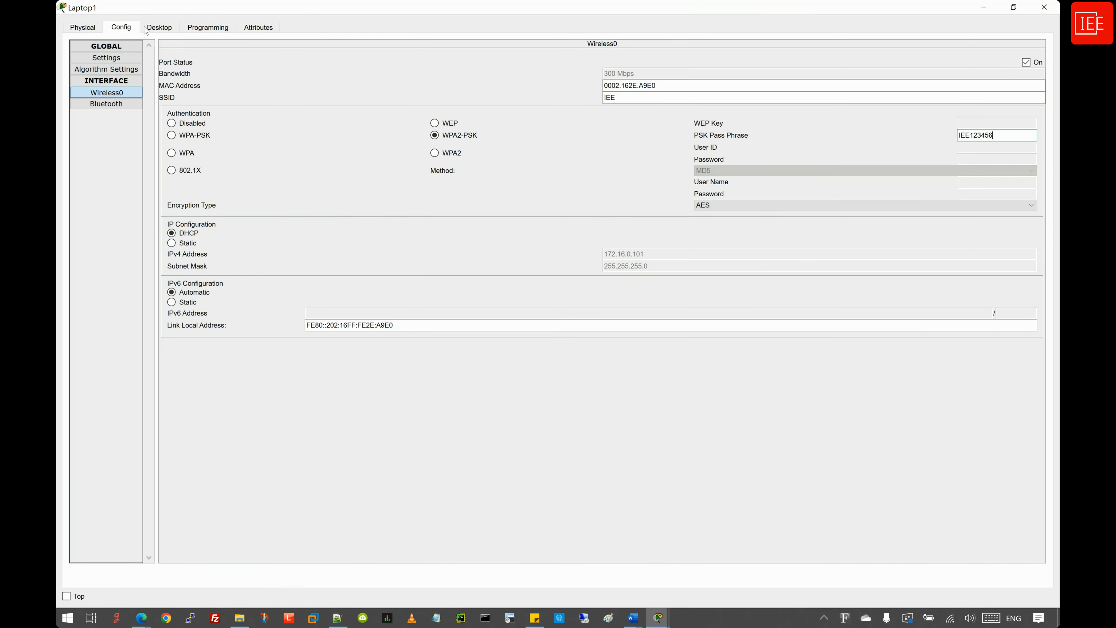
left_click(159, 35)
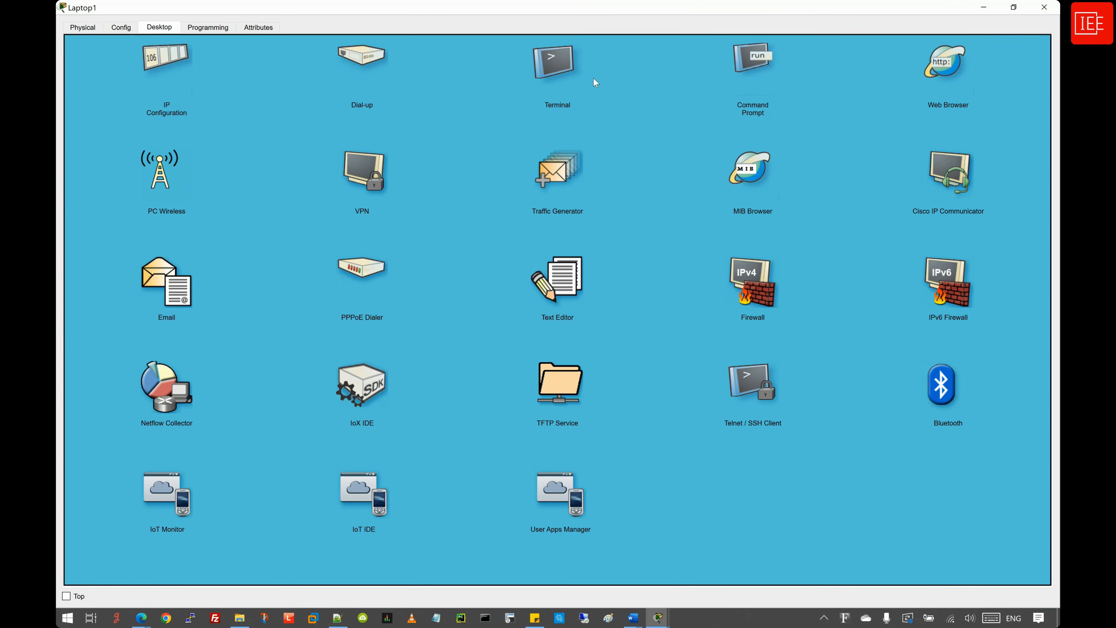
left_click(753, 64)
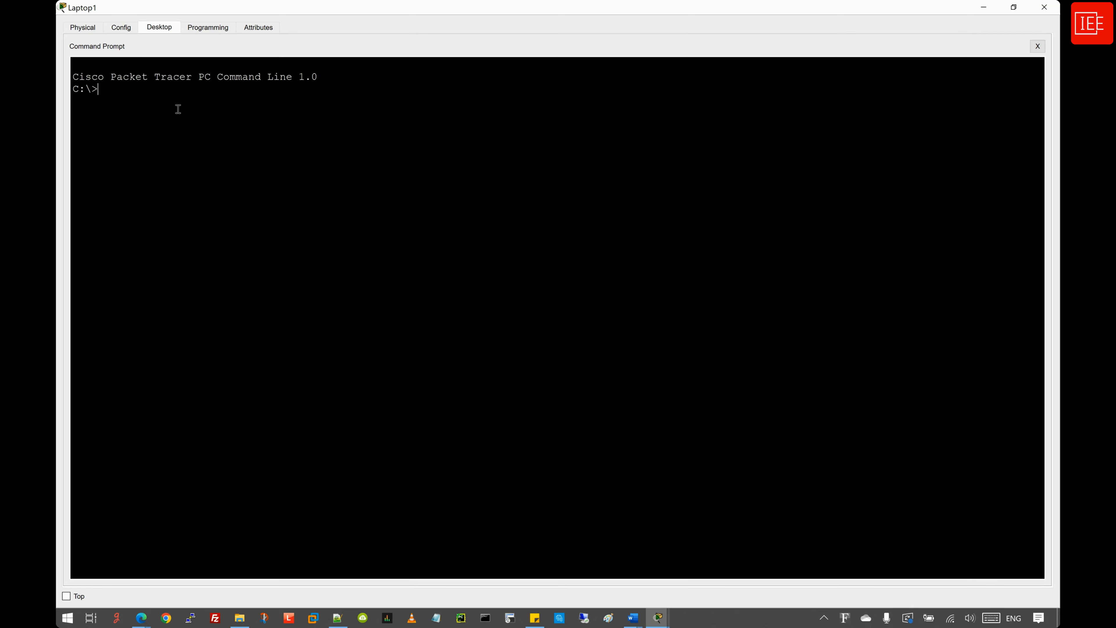
type("ipconfig /all")
key("Return")
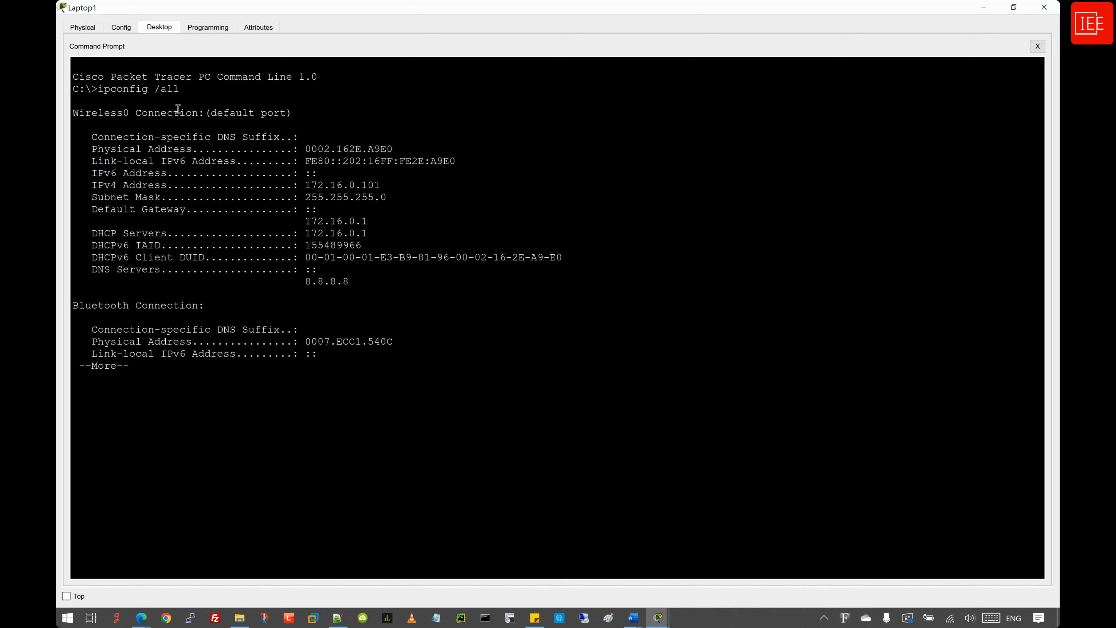
key("space")
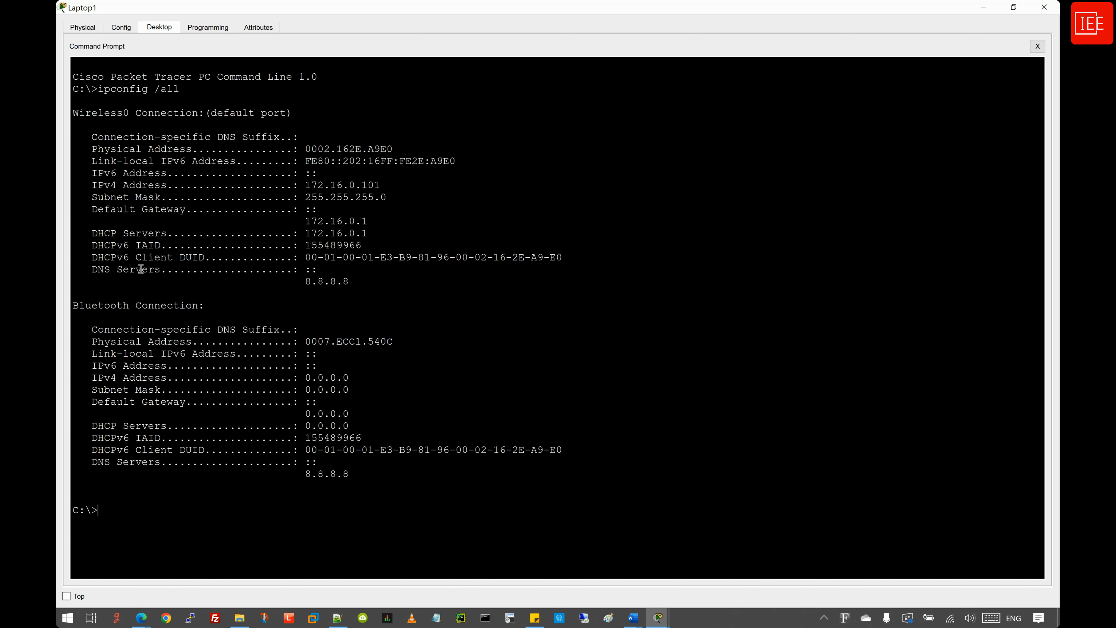
- Check Laptop1's address, gateway 172.16.0.1 and DNS 8.8.8.8, then ping 172.16.0.1
left_click_drag(72, 114, 319, 111)
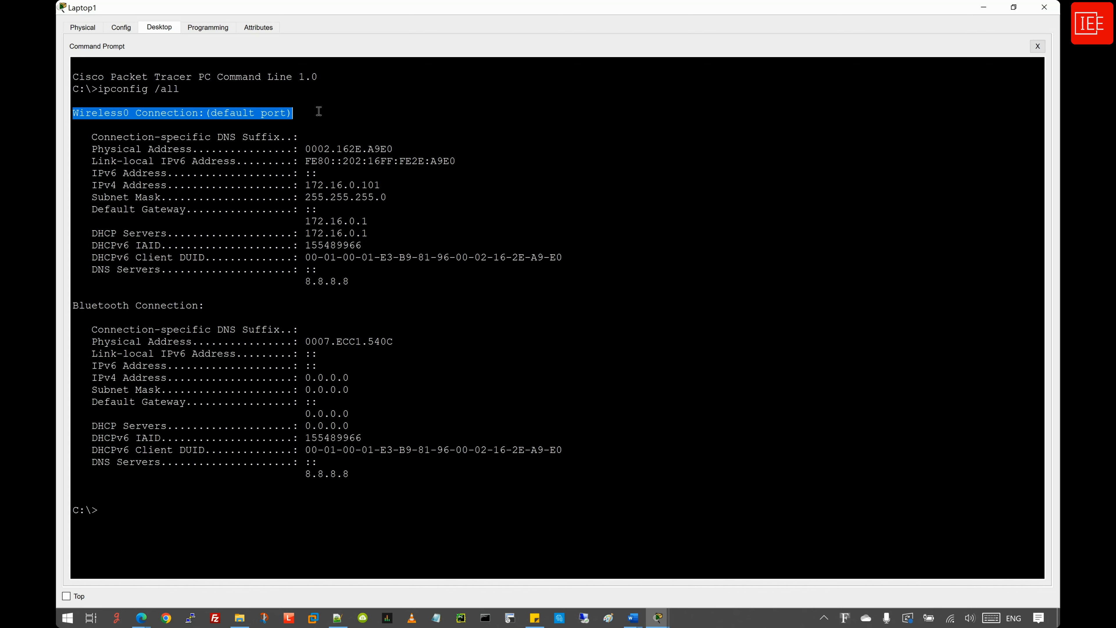
left_click_drag(374, 282, 93, 271)
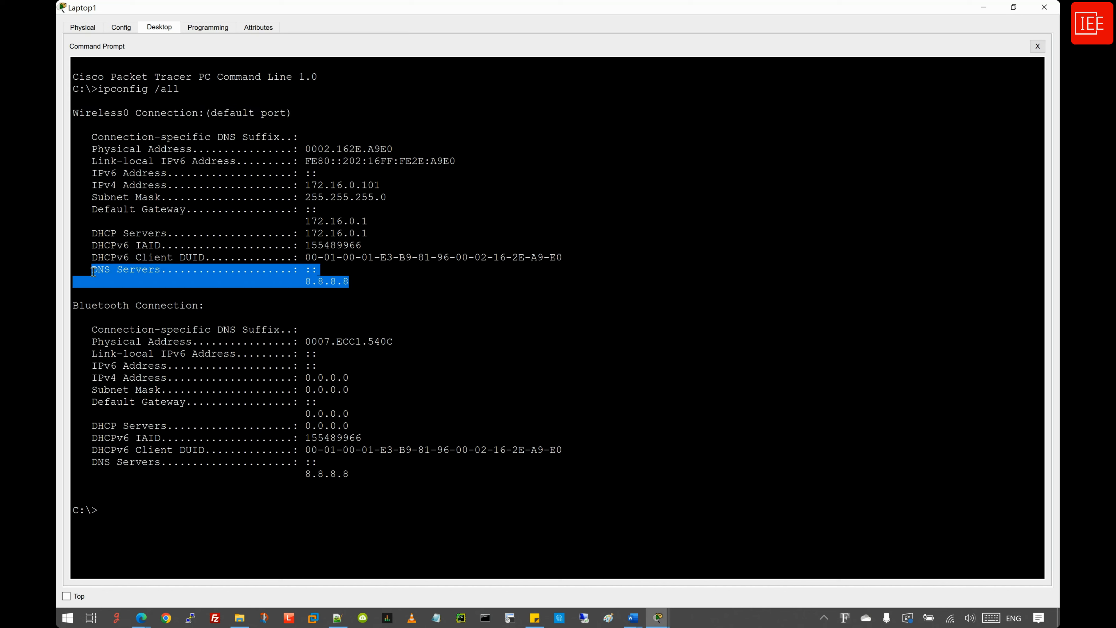
left_click(360, 281)
left_click_drag(382, 237, 94, 236)
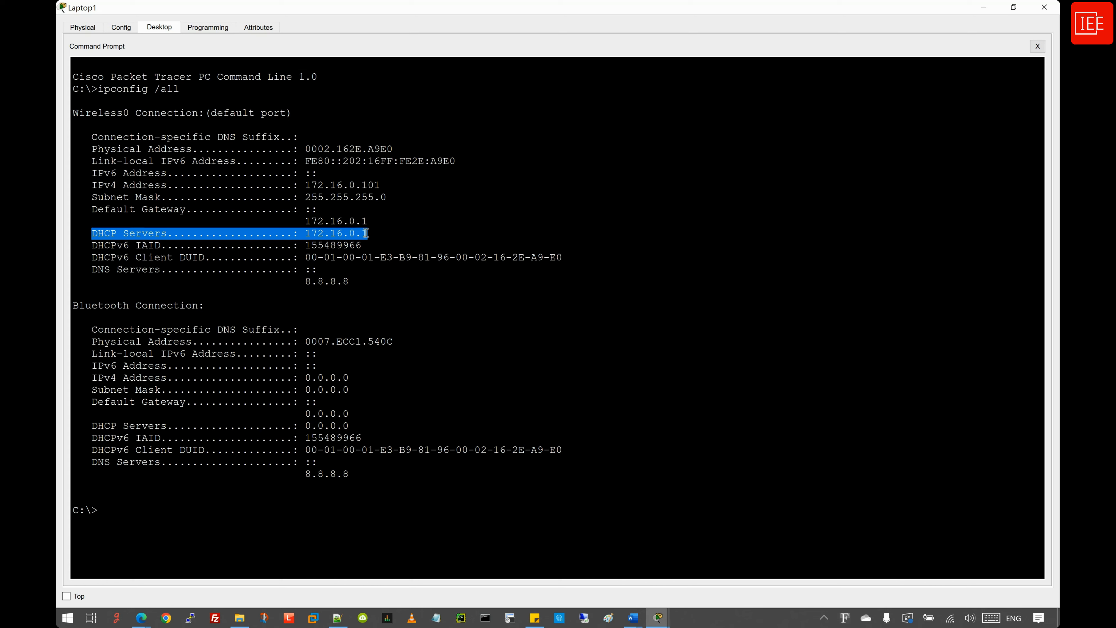
left_click_drag(368, 221, 83, 207)
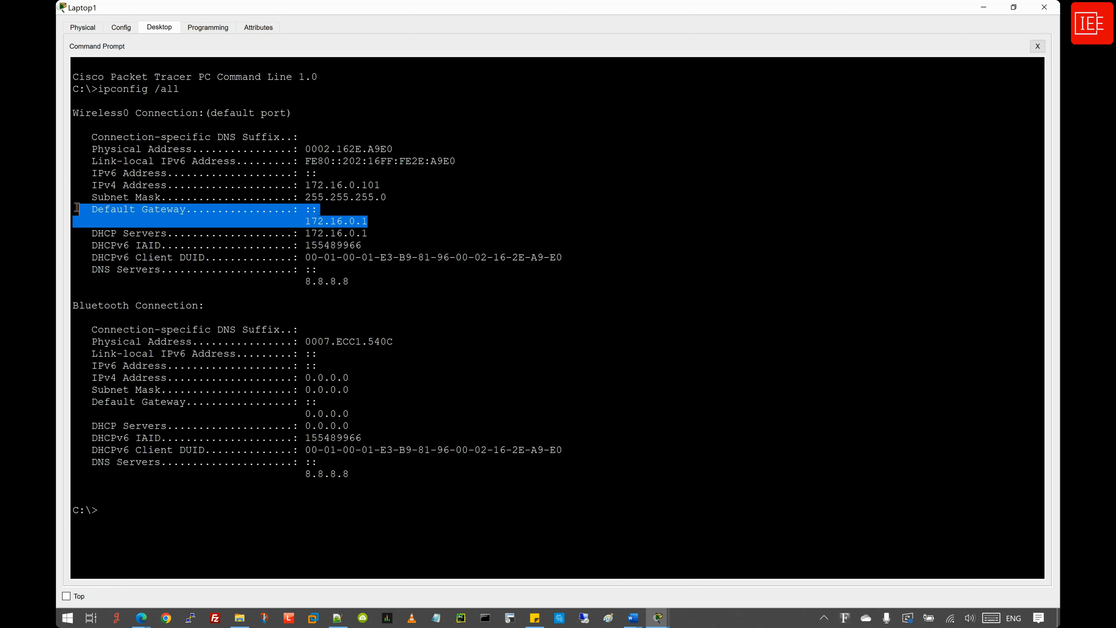
left_click_drag(379, 202, 75, 189)
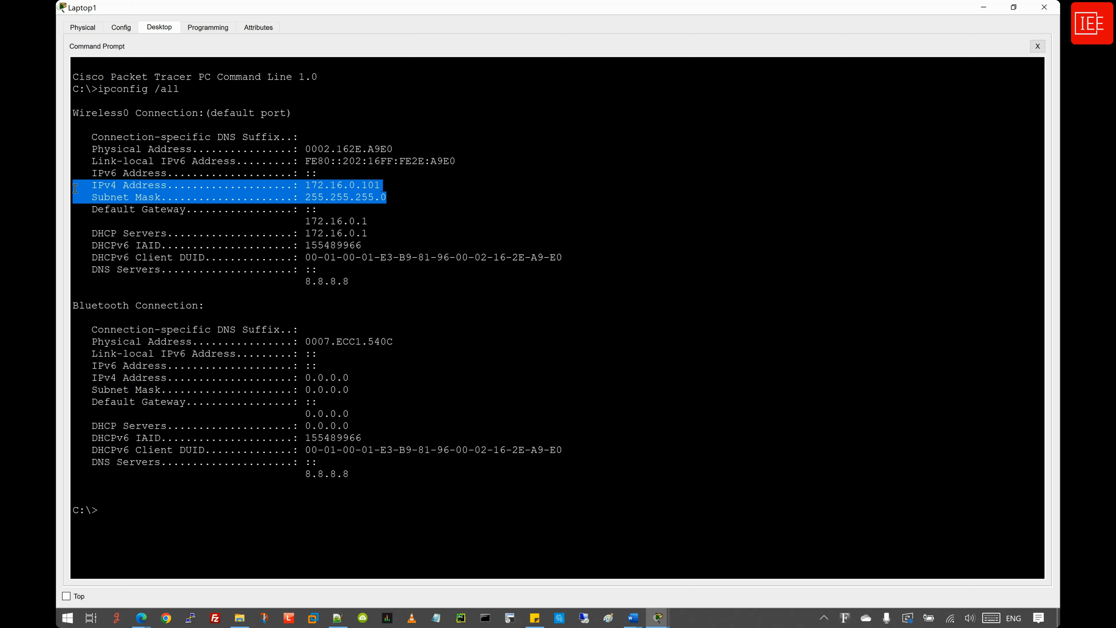
left_click(173, 186)
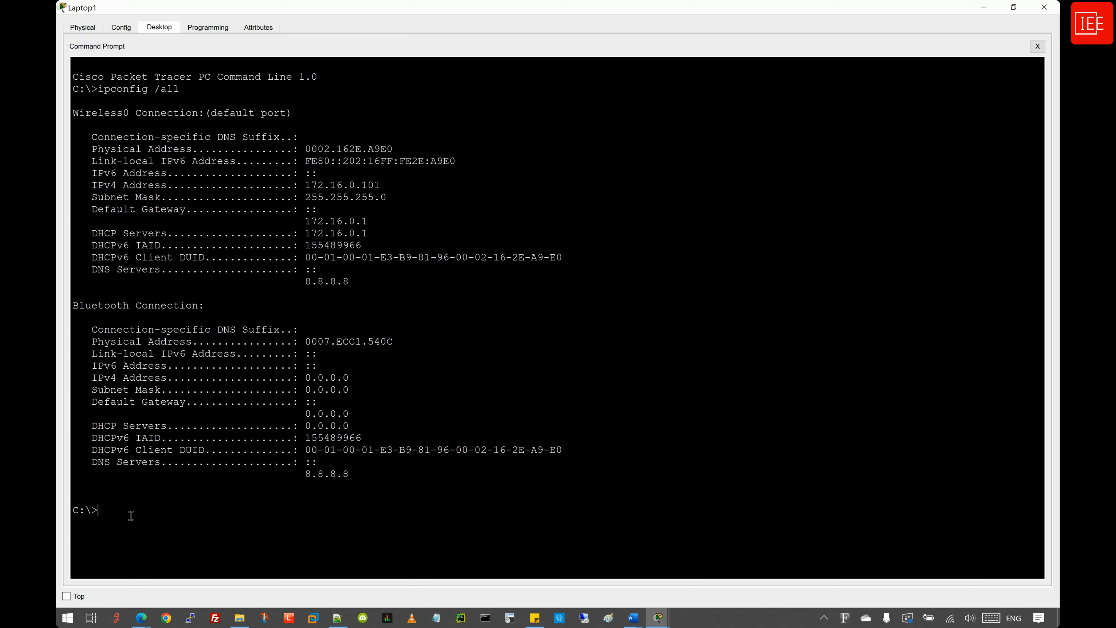
type("ping 172.16.0.1")
key("Return")
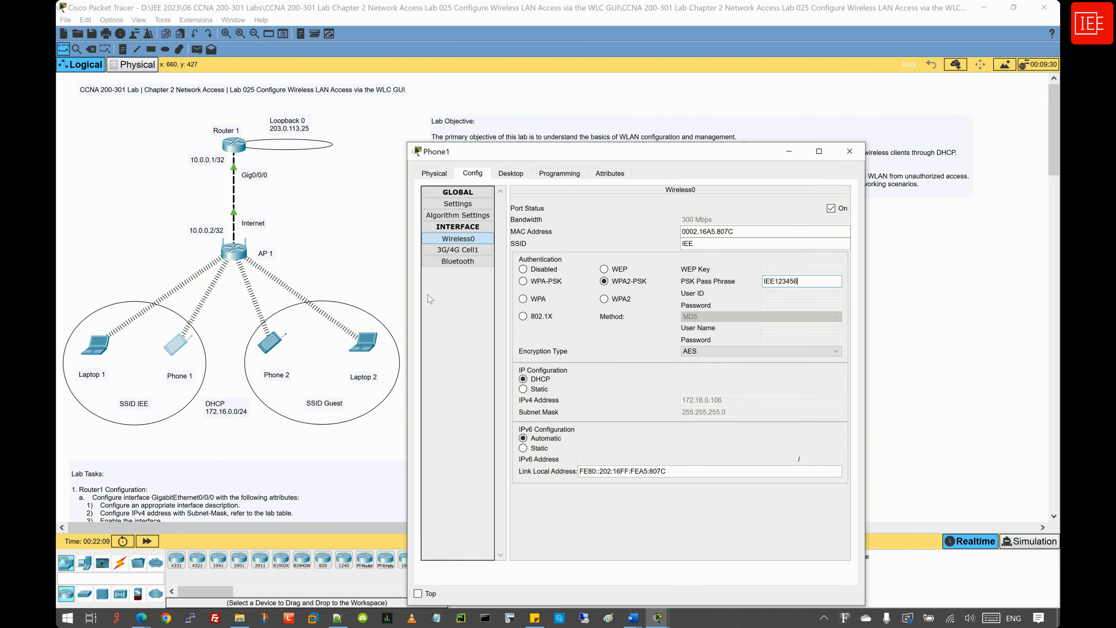
- Run ipconfig /all on Phone1 and confirm its IPv4 address 172.16.0.106
double_click(667, 150)
left_click(159, 27)
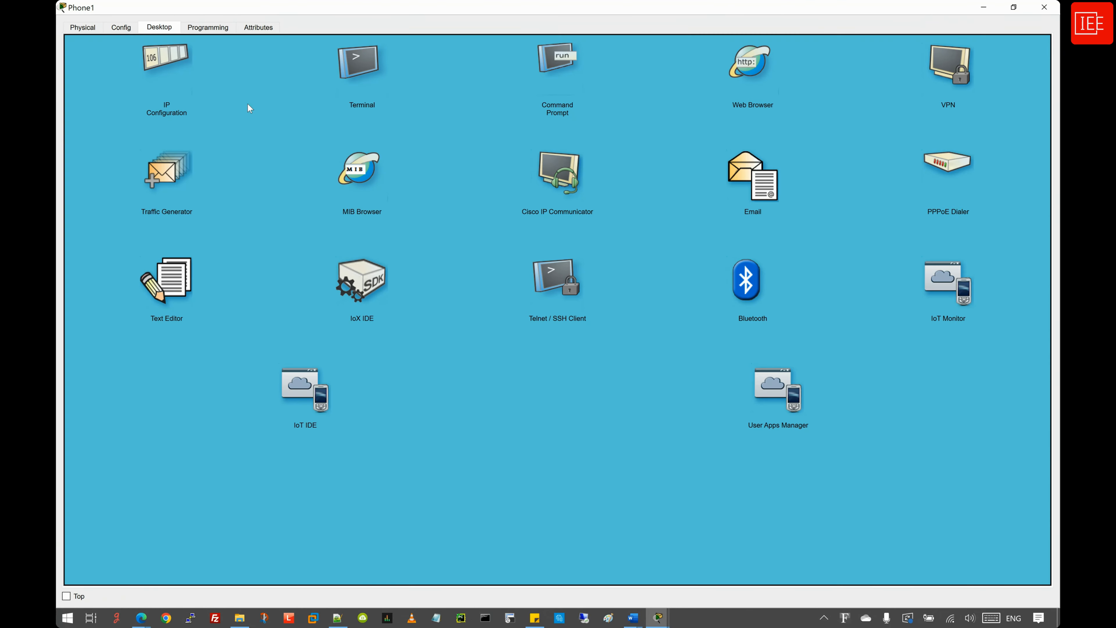
left_click(562, 65)
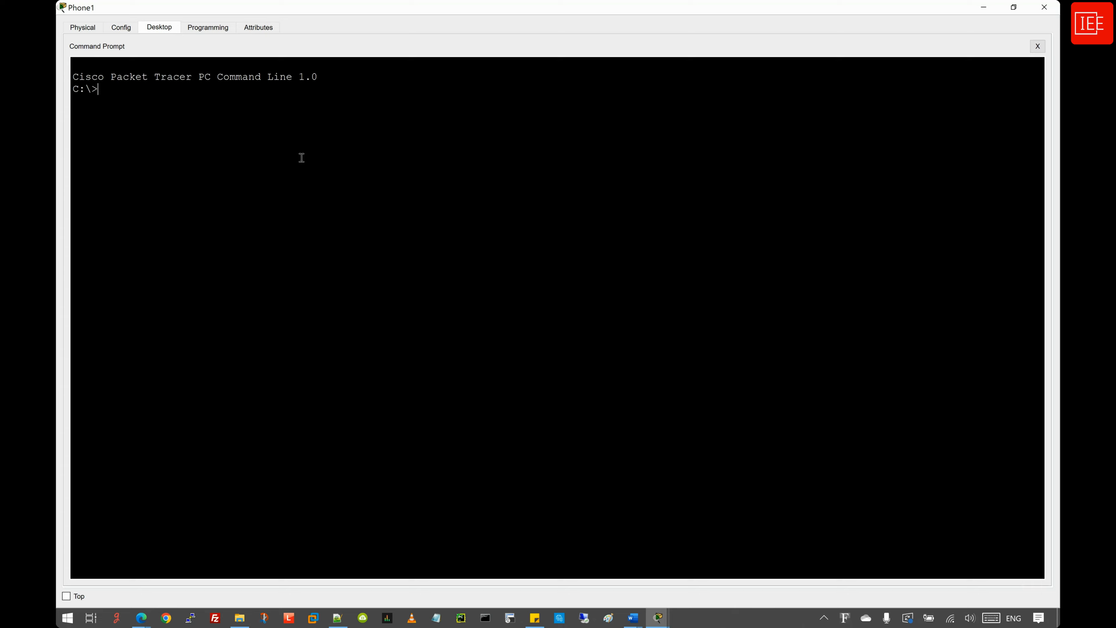
type("ipconfig /all")
key("Return")
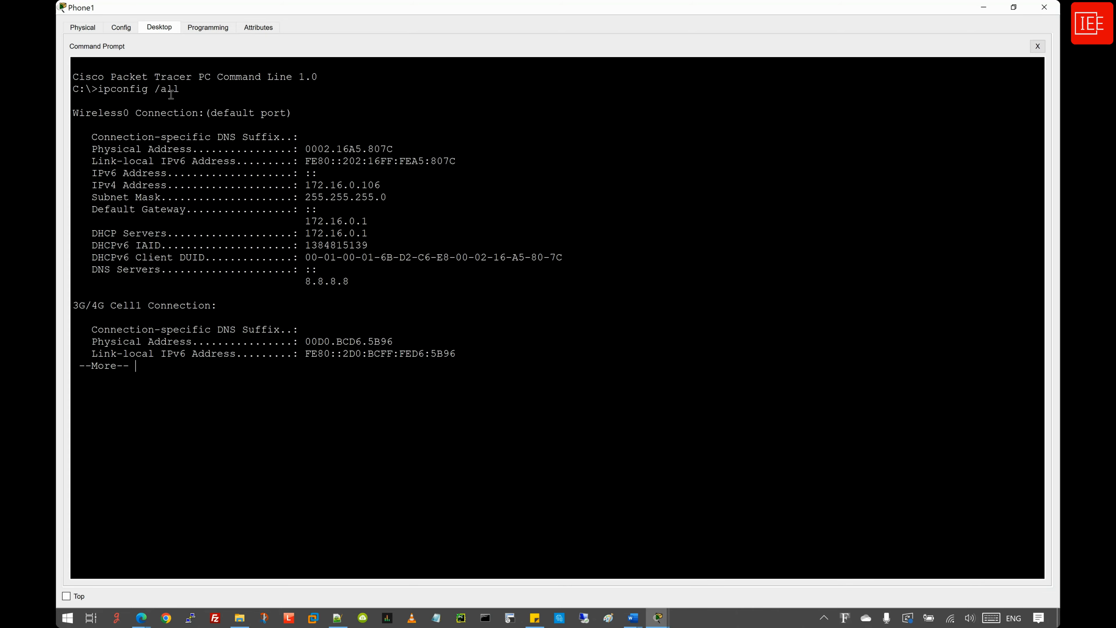
key("space")
key("space")
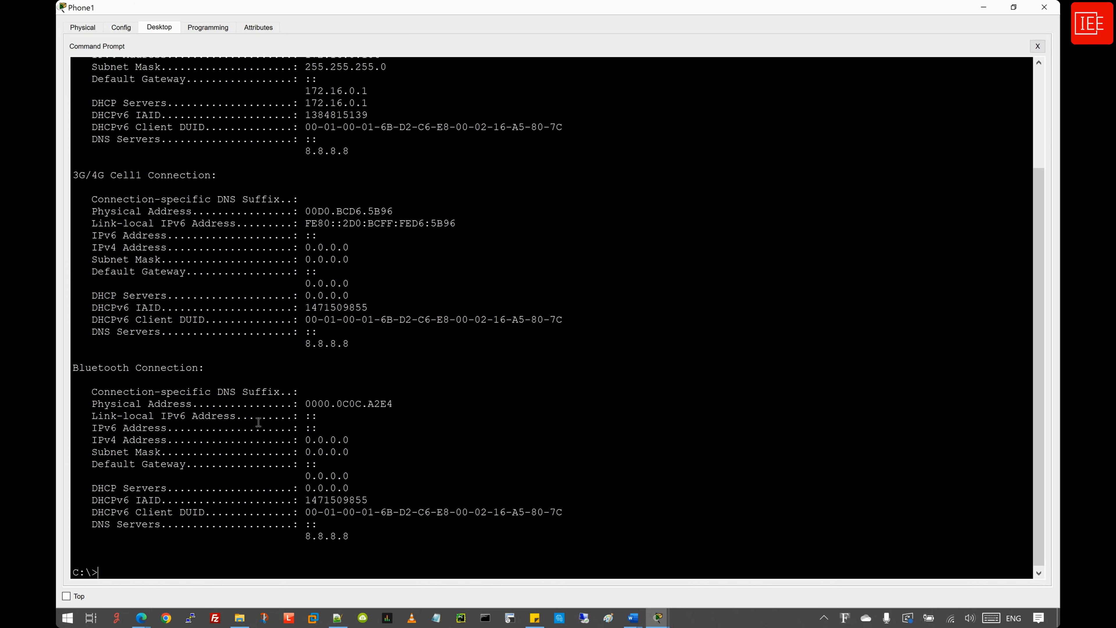
scroll(304, 402, "up", 4)
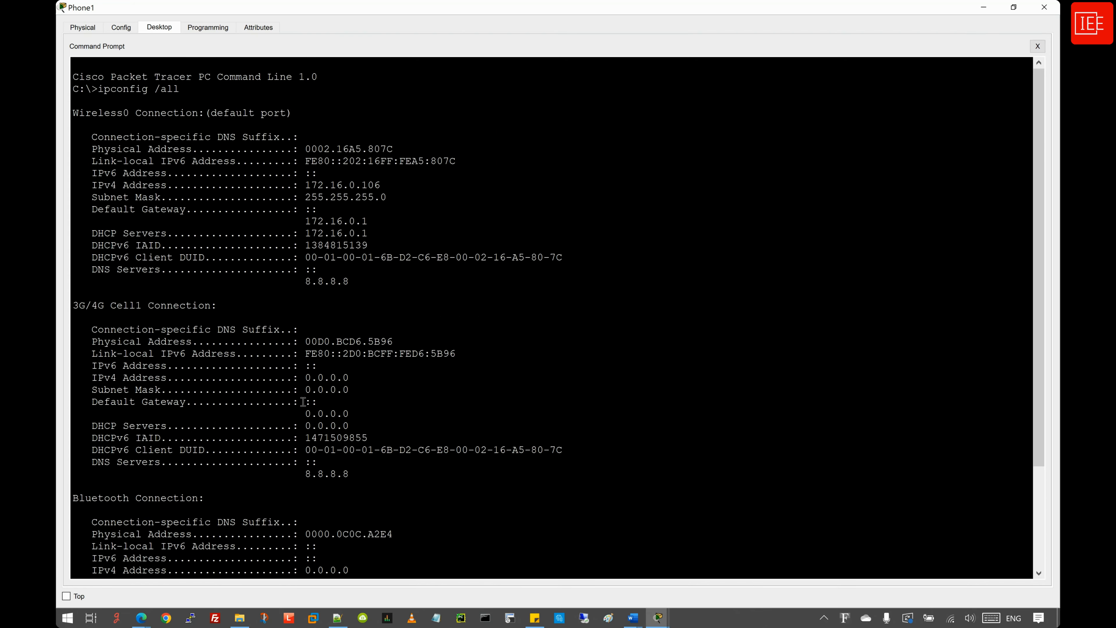
left_click_drag(73, 114, 409, 289)
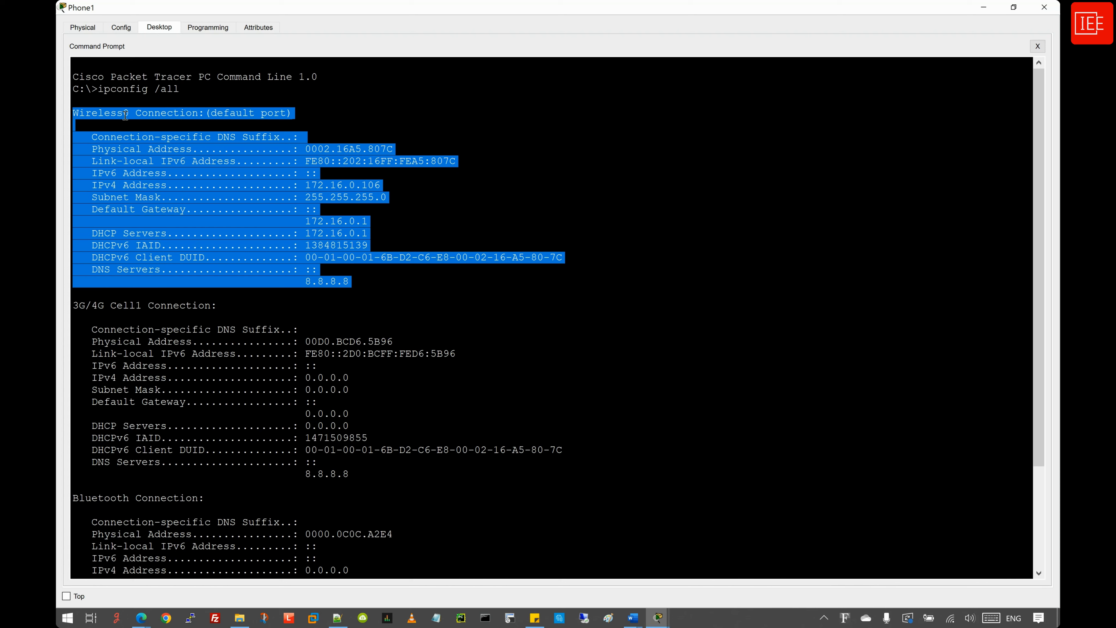
left_click(373, 275)
left_click_drag(380, 185, 307, 189)
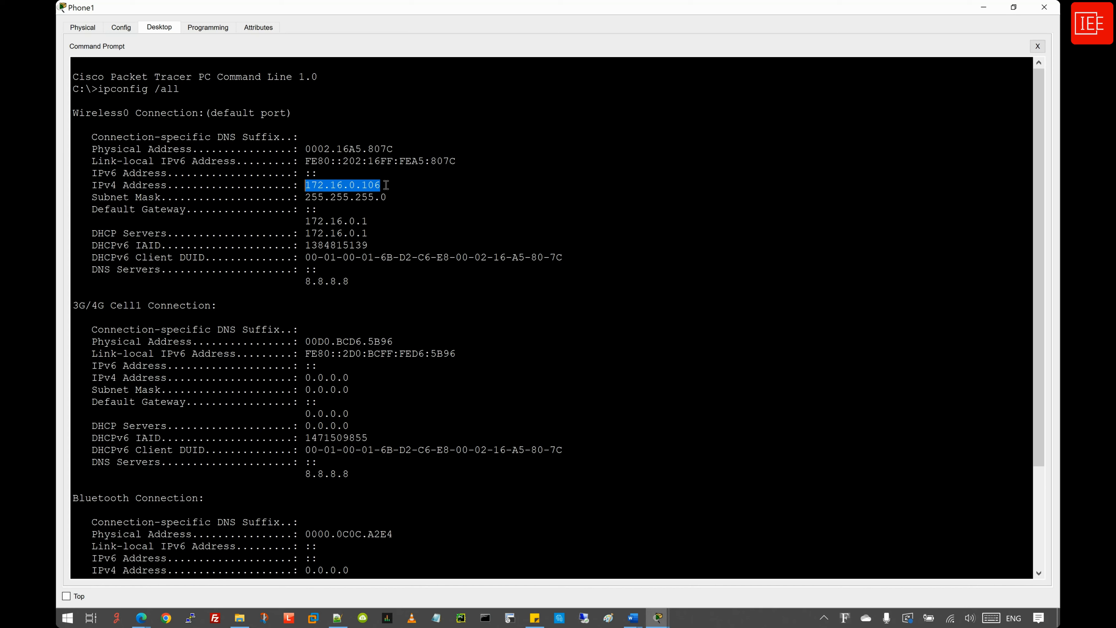
left_click(357, 286)
- Copy the DHCP server address 172.16.0.1 and ping it from Phone1
left_click(371, 235)
left_click_drag(370, 236, 305, 236)
key("ctrl+c")
right_click(307, 235)
left_click(325, 242)
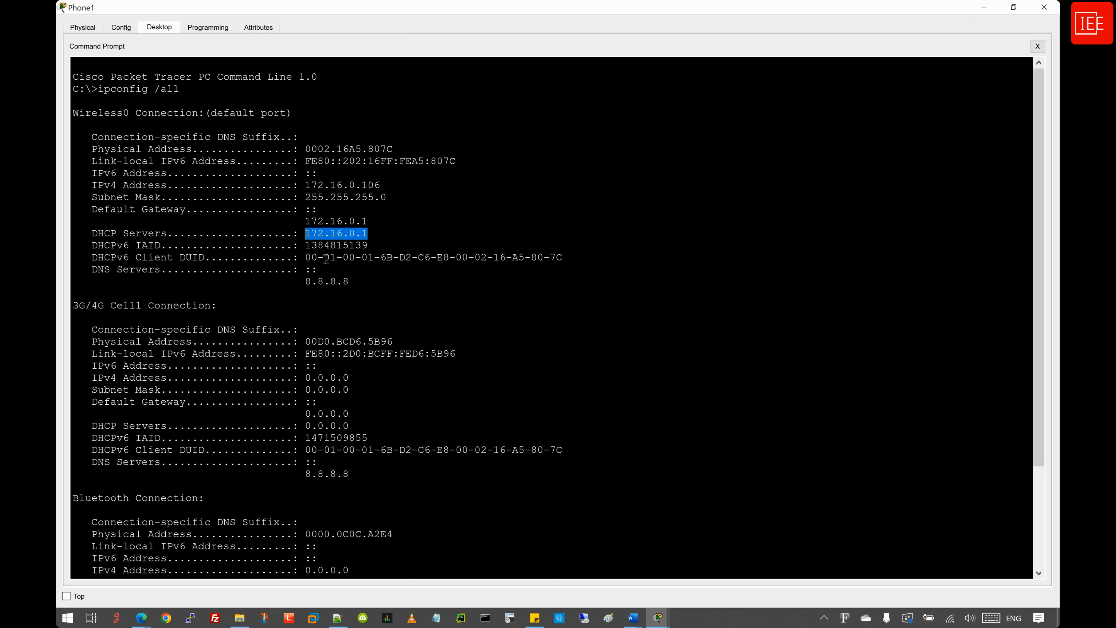
scroll(326, 260, "down", 4)
left_click(130, 565)
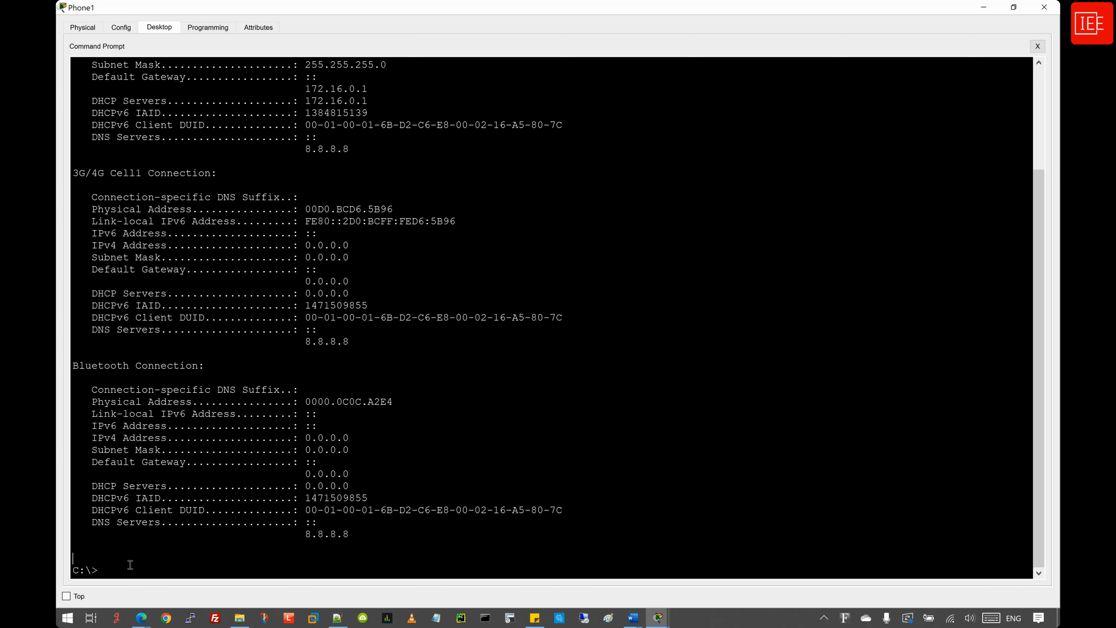
type("ping")
right_click(248, 527)
left_click(268, 545)
key("Return")
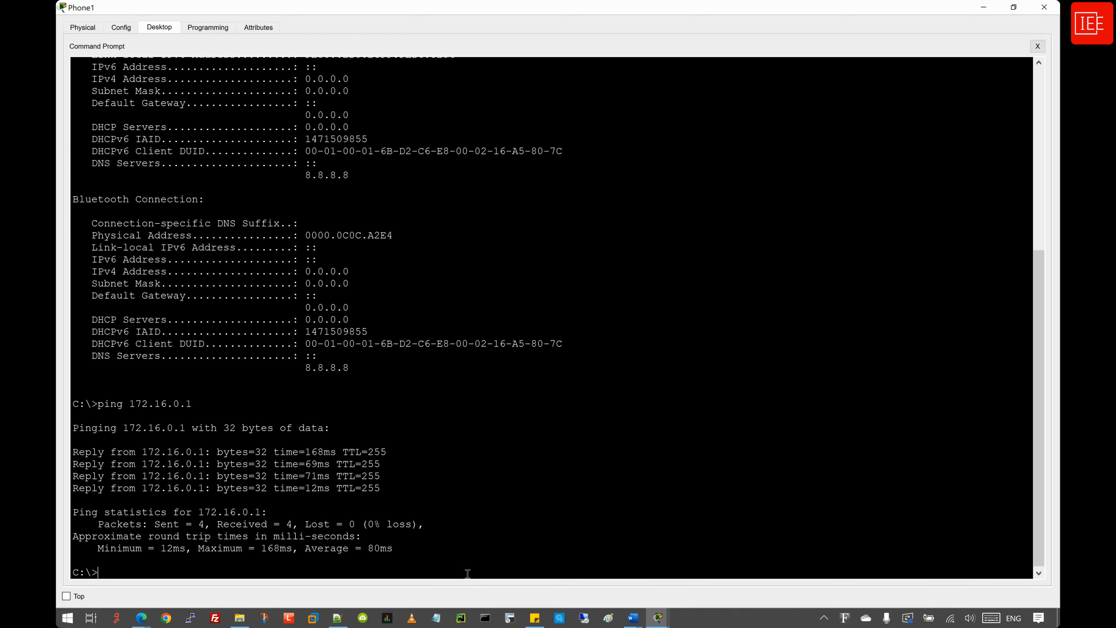
left_click(983, 7)
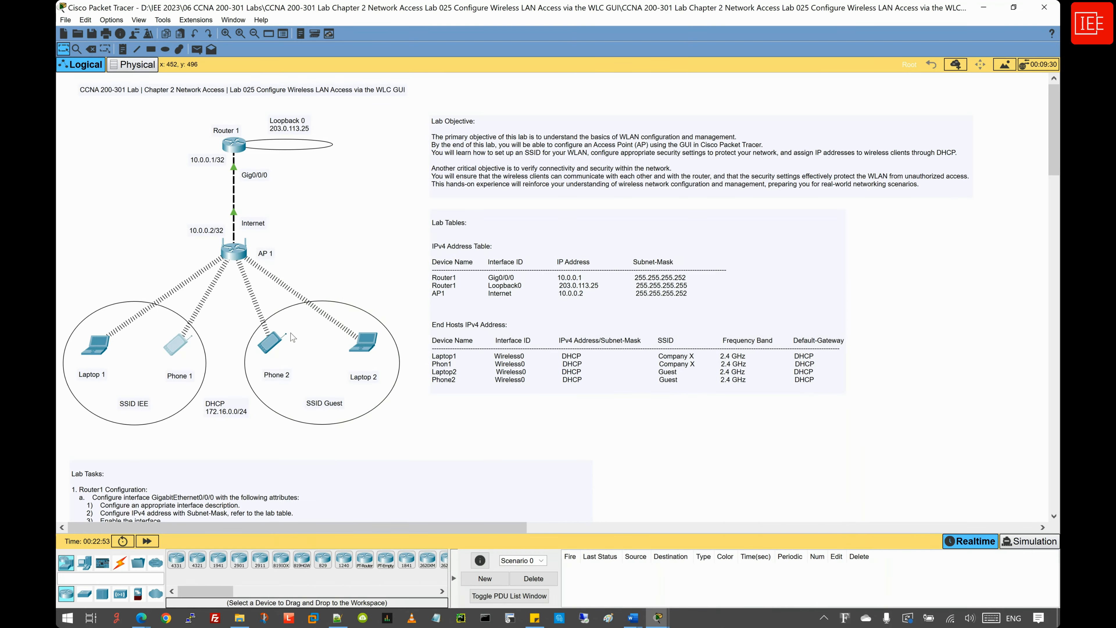
- Run ipconfig on Phone2 showing 172.16.0.105, then ping 172.16.0.1, which times out
left_click(270, 343)
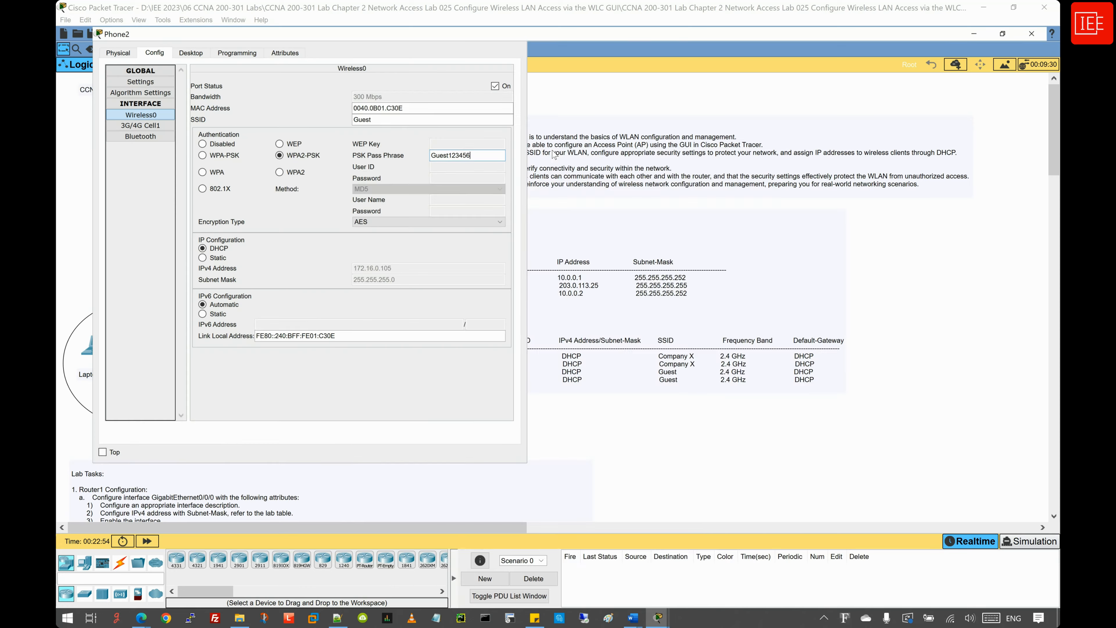
left_click(160, 28)
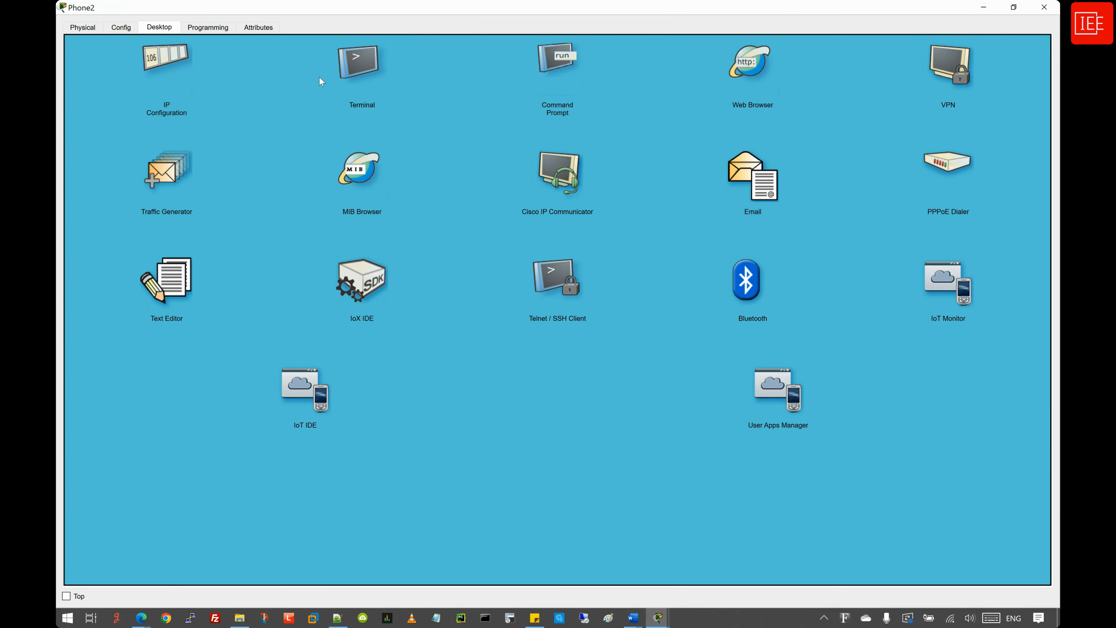
left_click(555, 76)
type("ipconfig")
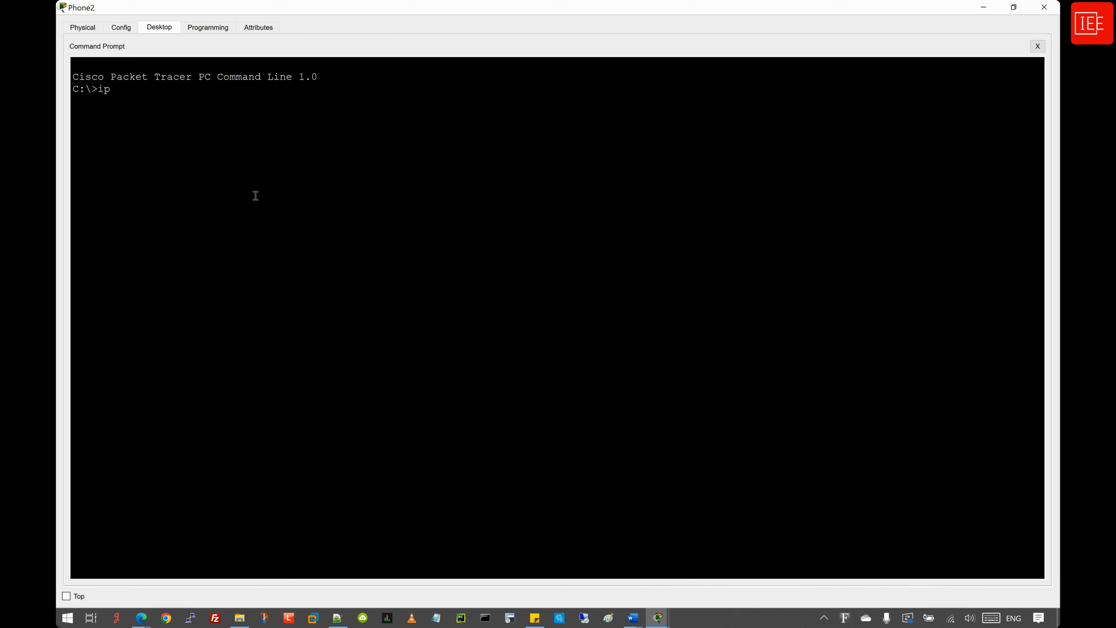
key("Return")
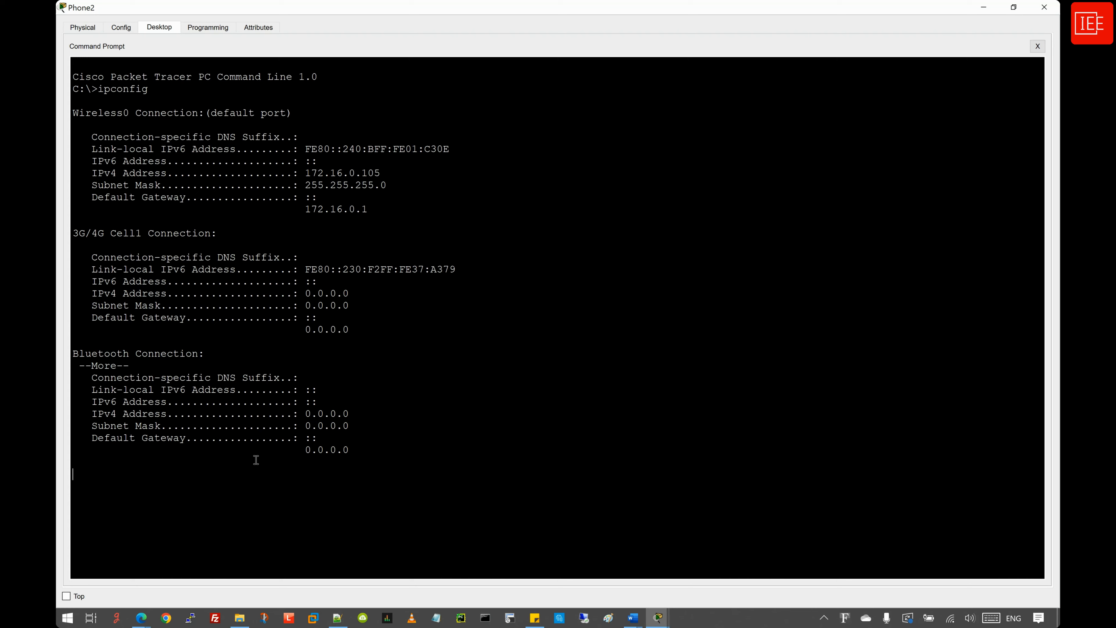
type("ping 172.16.0.1")
key("Return")
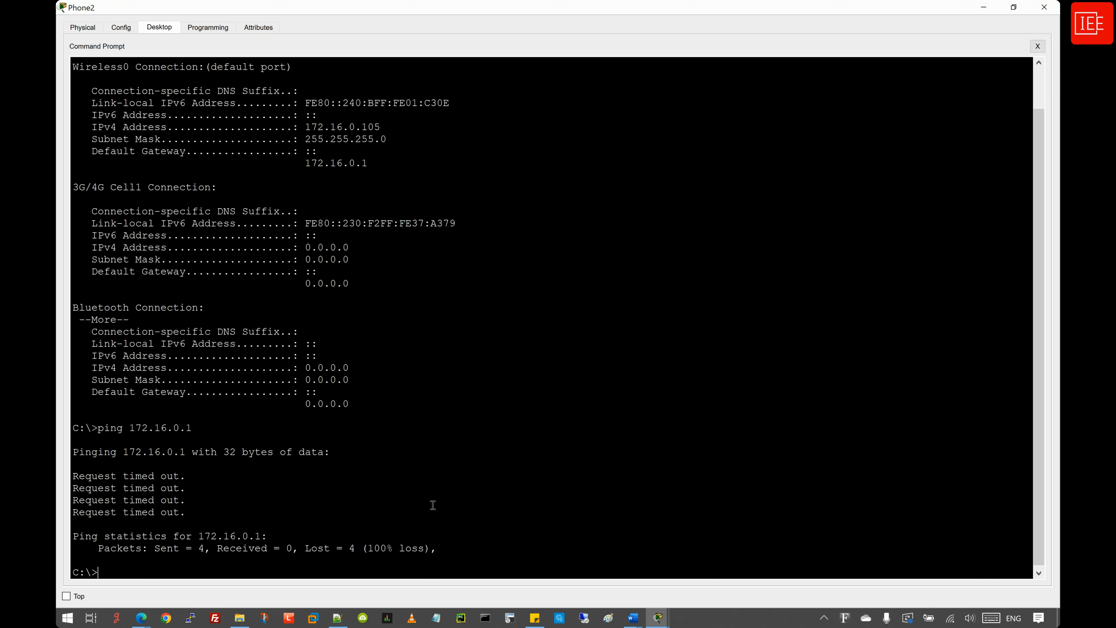
- Ping 10.0.0.1 from Phone2, then edit the recalled command to ping 203.0.113.25
type("ping 10.0.0.1")
key("Return")
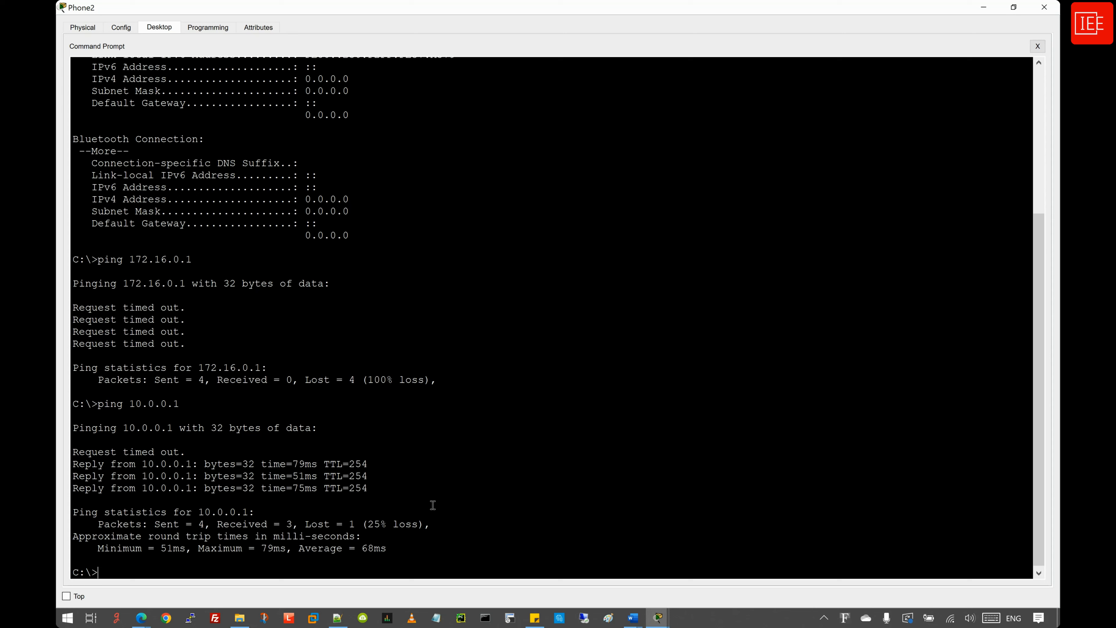
key("Up")
key("BackSpace")
key("BackSpace")
key("BackSpace")
key("BackSpace")
key("BackSpace")
key("BackSpace")
key("BackSpace")
type("203.0.113.25")
key("Return")
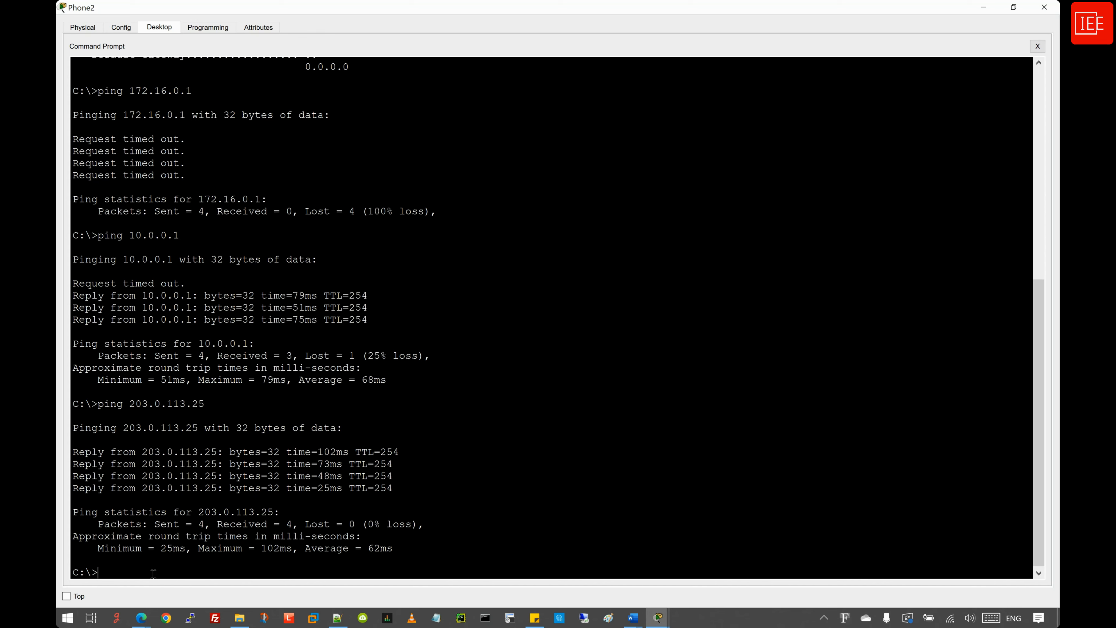
- Run ipconfig in Laptop2's command prompt to show its 172.16.0.103 address
left_click(983, 7)
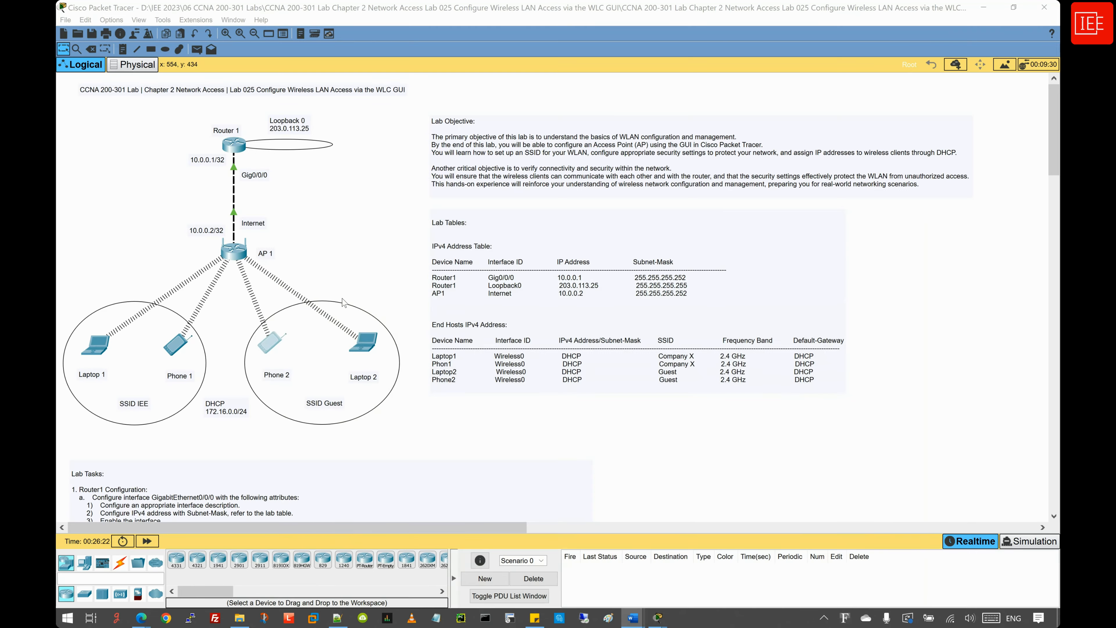
left_click(363, 342)
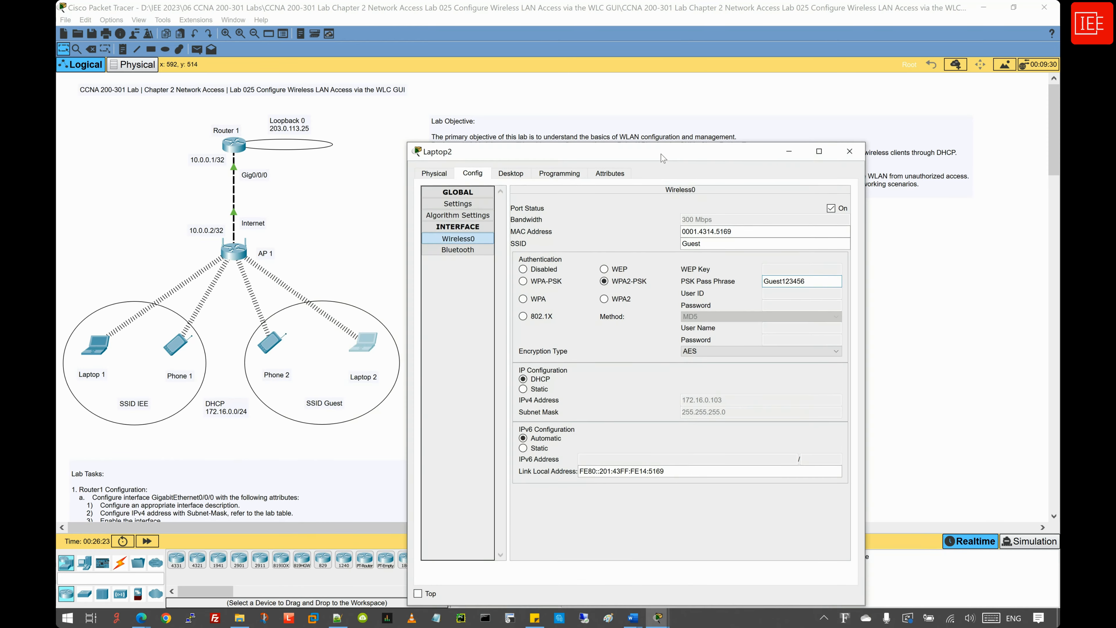
double_click(662, 159)
left_click(166, 29)
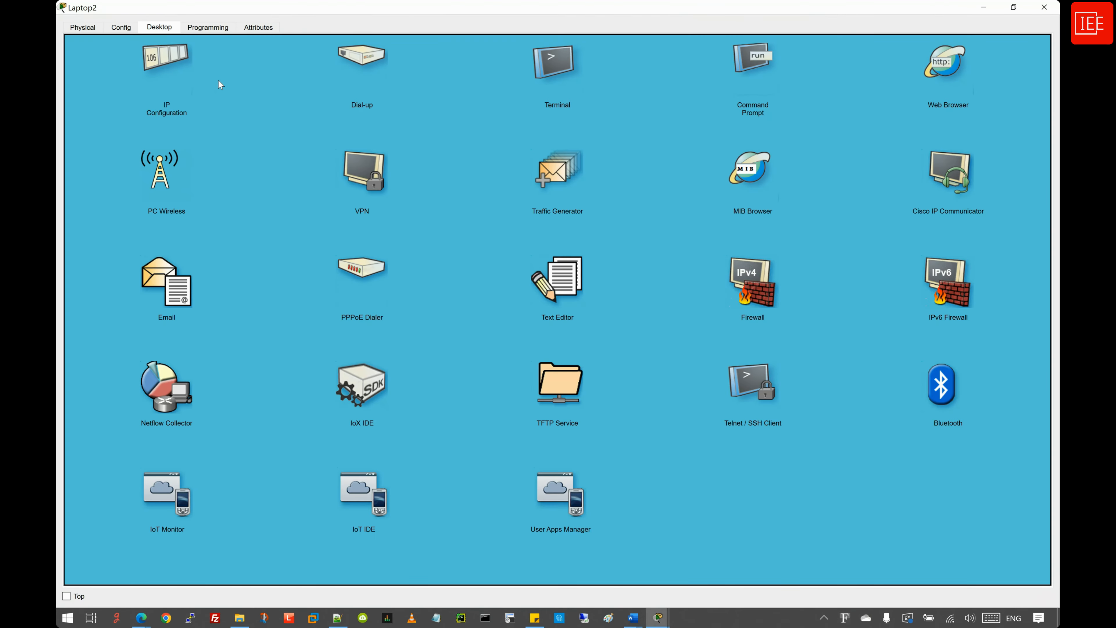
left_click(749, 61)
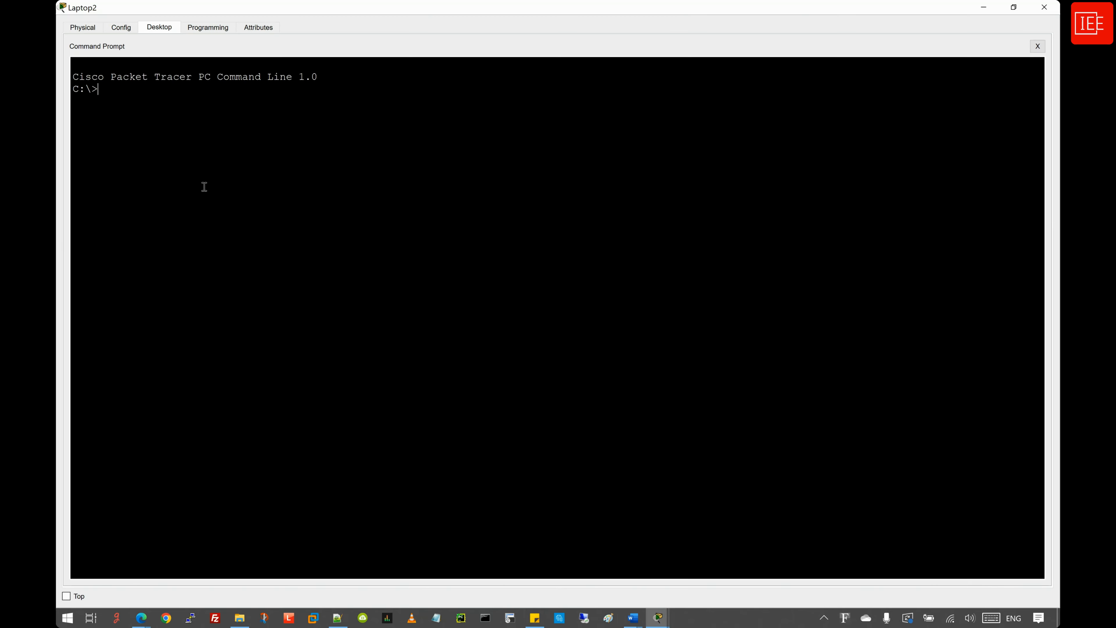
type("ipconfig")
key("Return")
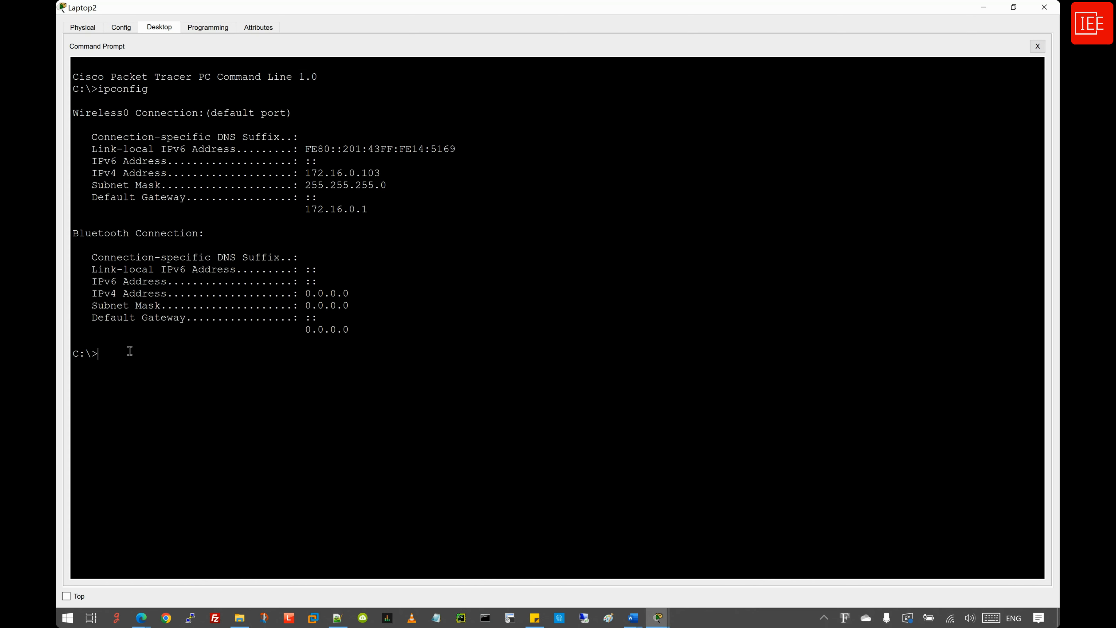
- Ping 172.16.0.1 (times out) and 203.0.113.25 (succeeds) from Laptop2, copying the latter command
type("ping 172.16.0.1")
key("Return")
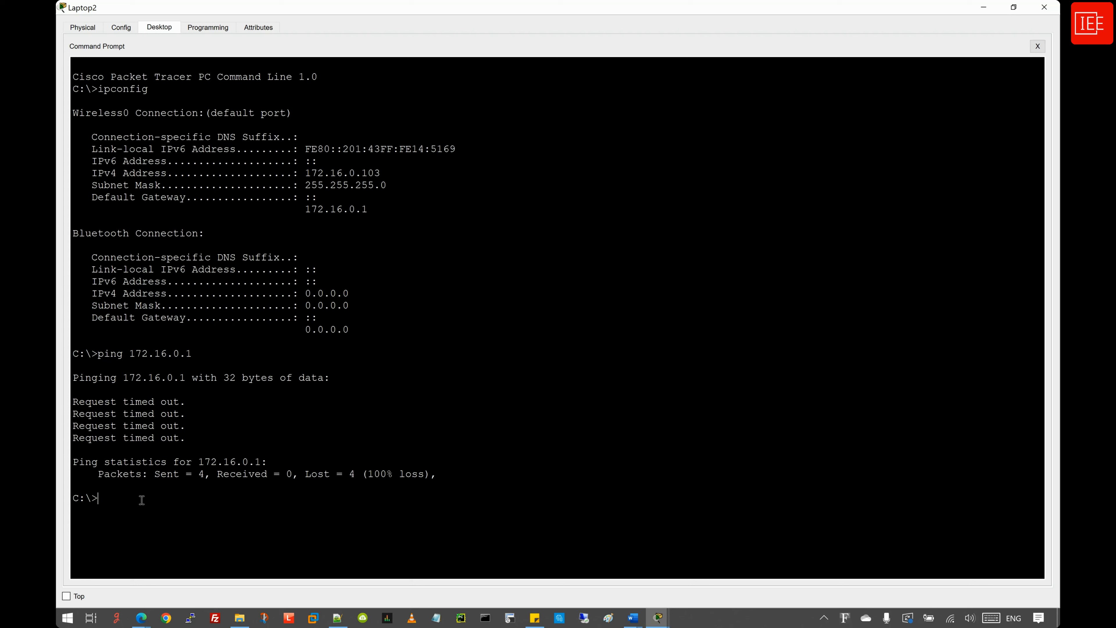
type("ping 203.0.113.25")
key("Return")
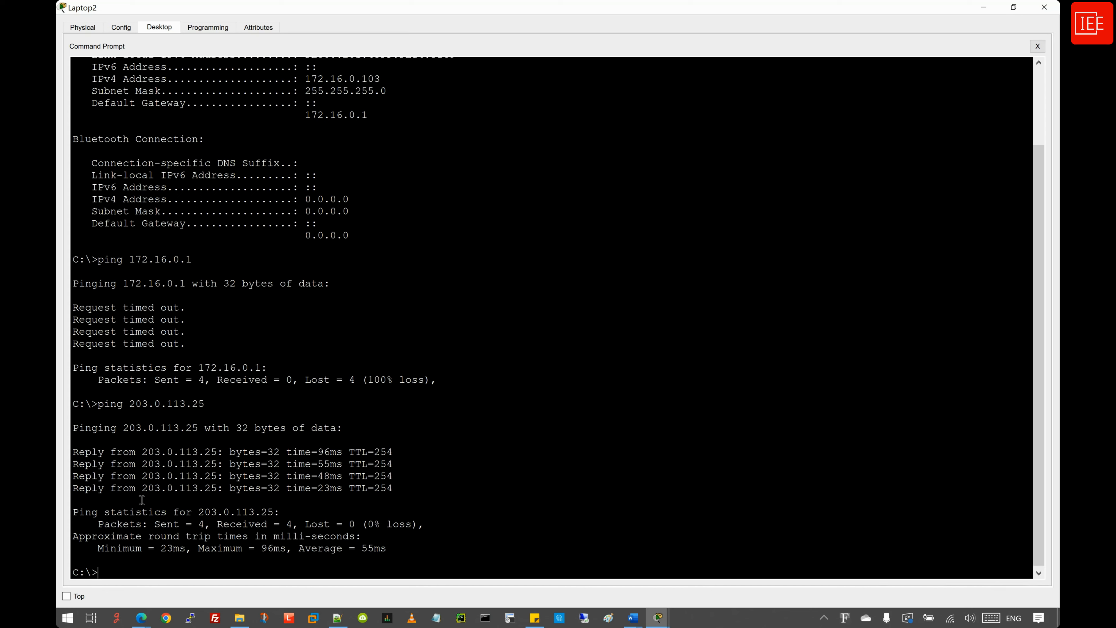
left_click_drag(98, 403, 207, 402)
right_click(187, 409)
left_click(207, 414)
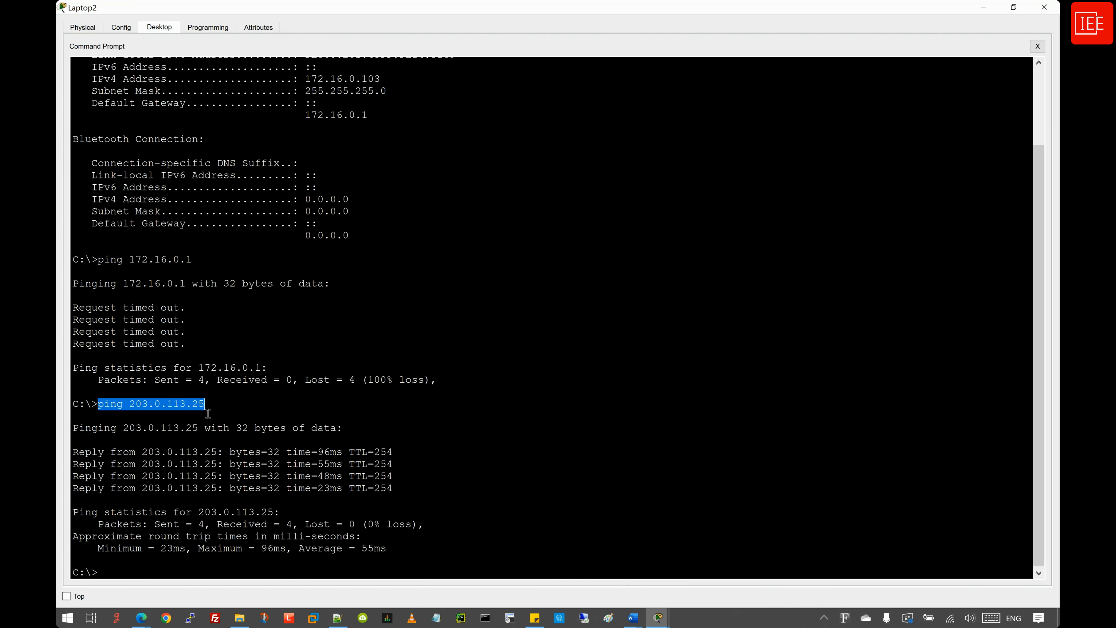
left_click(708, 250)
left_click(986, 8)
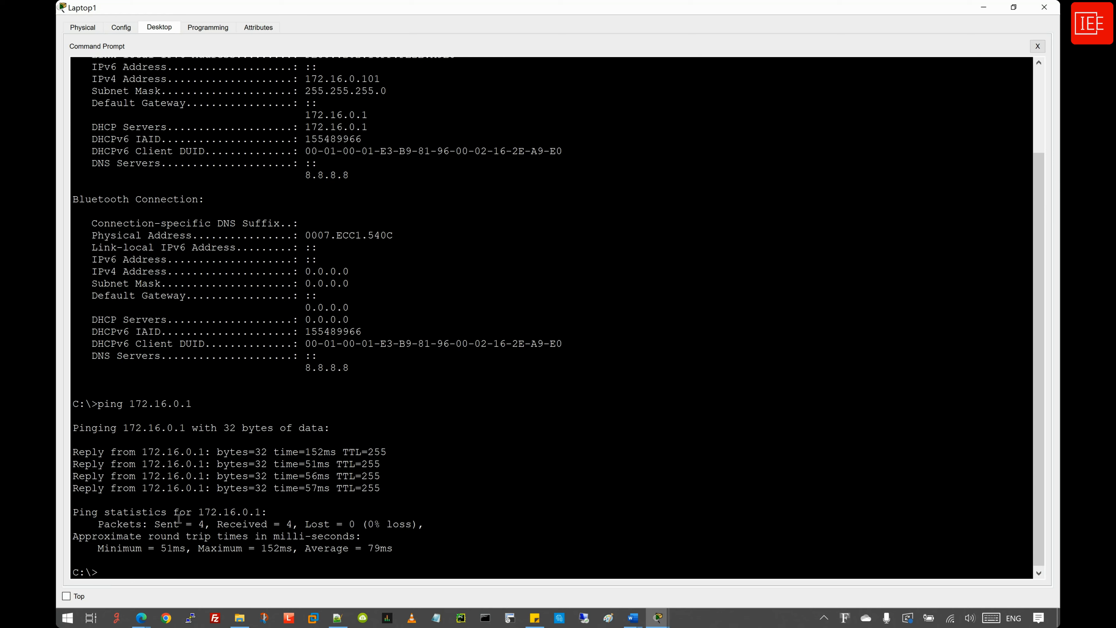
- Paste and run ping 203.0.113.25 on Laptop1's command line
right_click(136, 572)
left_click(152, 590)
key("Return")
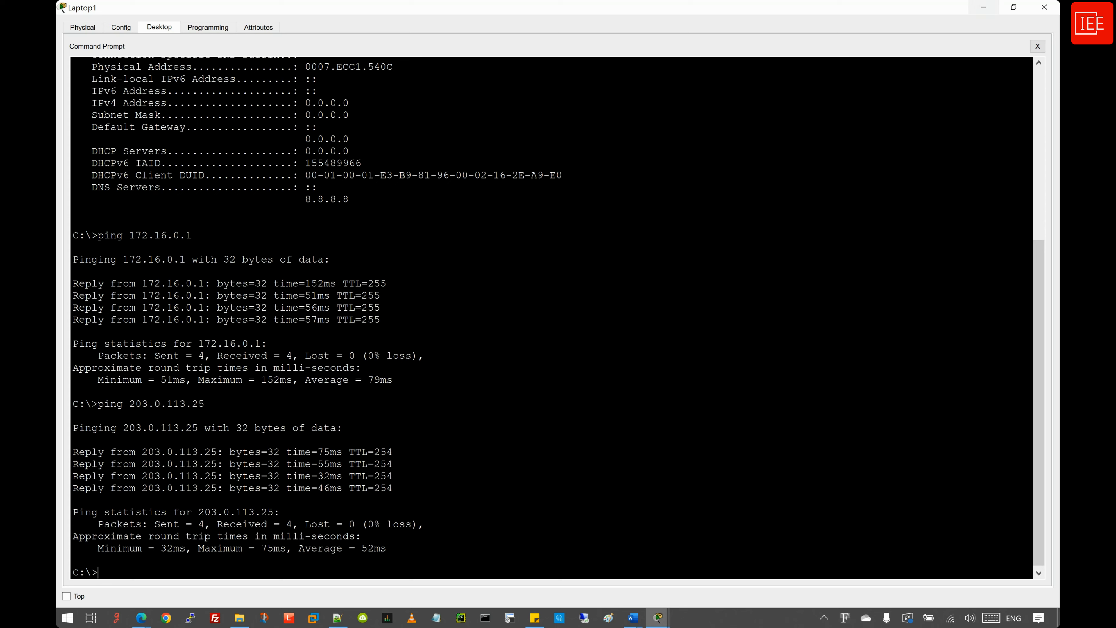
left_click(984, 11)
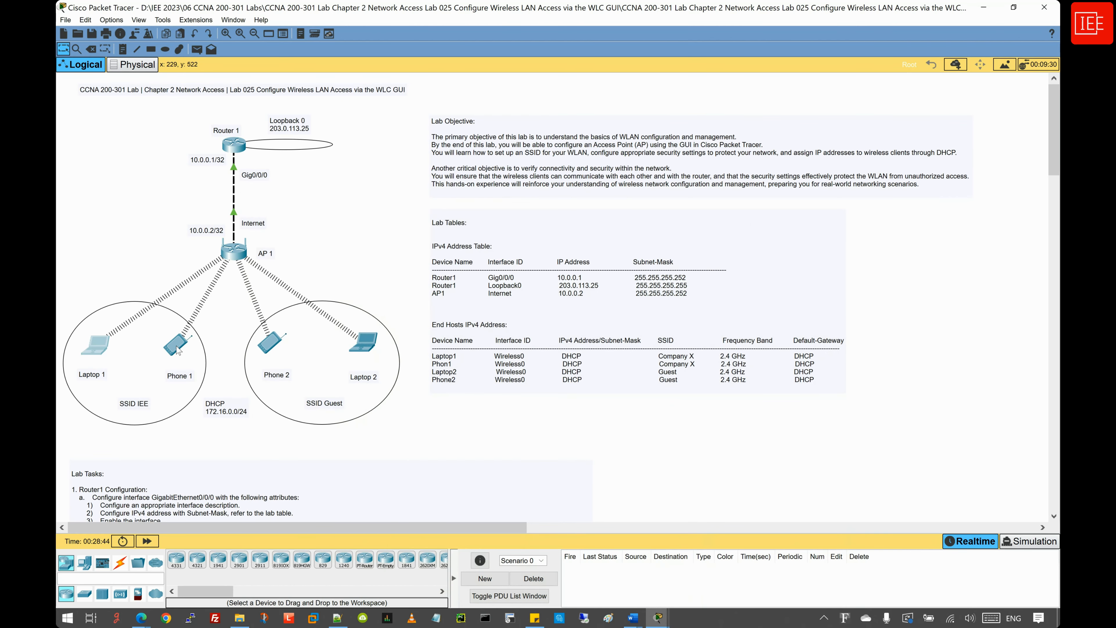
- Run the same ping 203.0.113.25 from a maximized Phone1, then go back to Laptop1
left_click(178, 350)
left_click(176, 352)
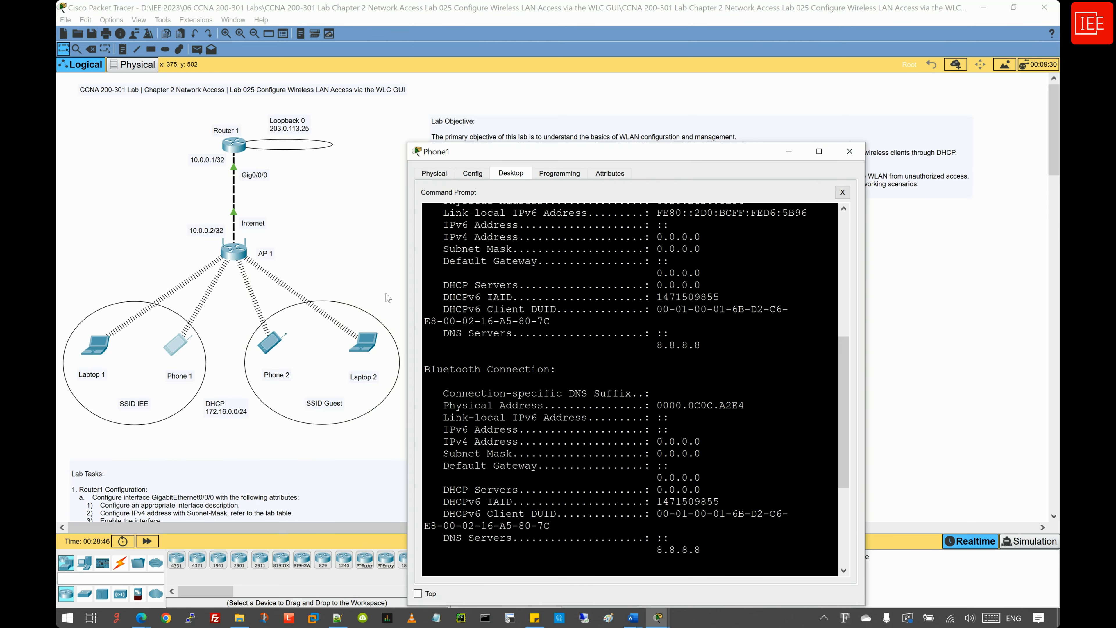
double_click(619, 152)
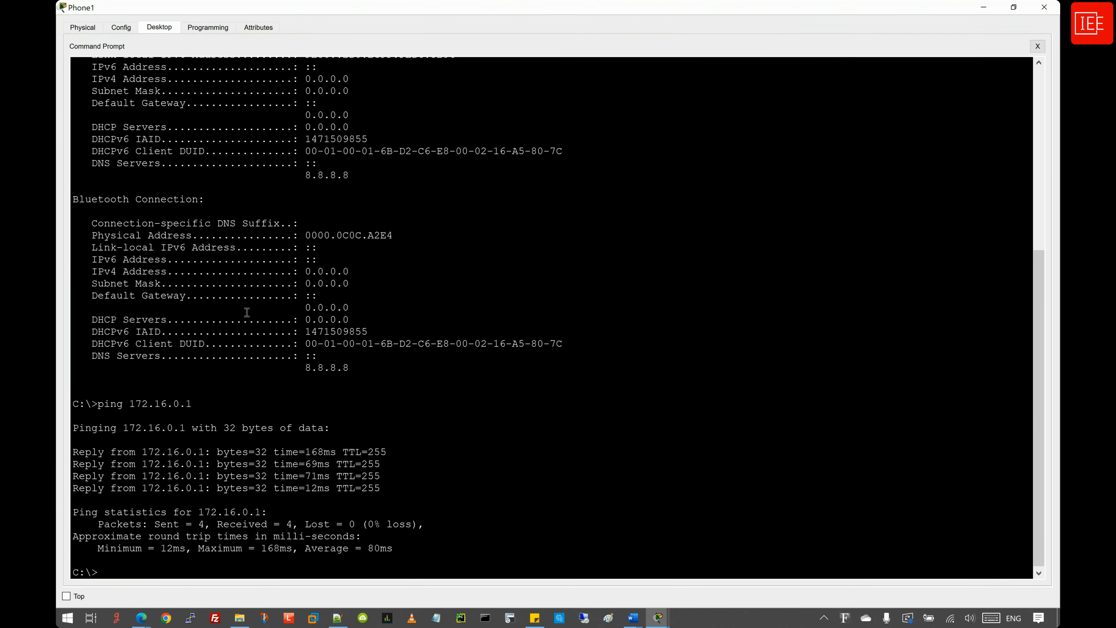
right_click(219, 532)
left_click(236, 550)
key("Return")
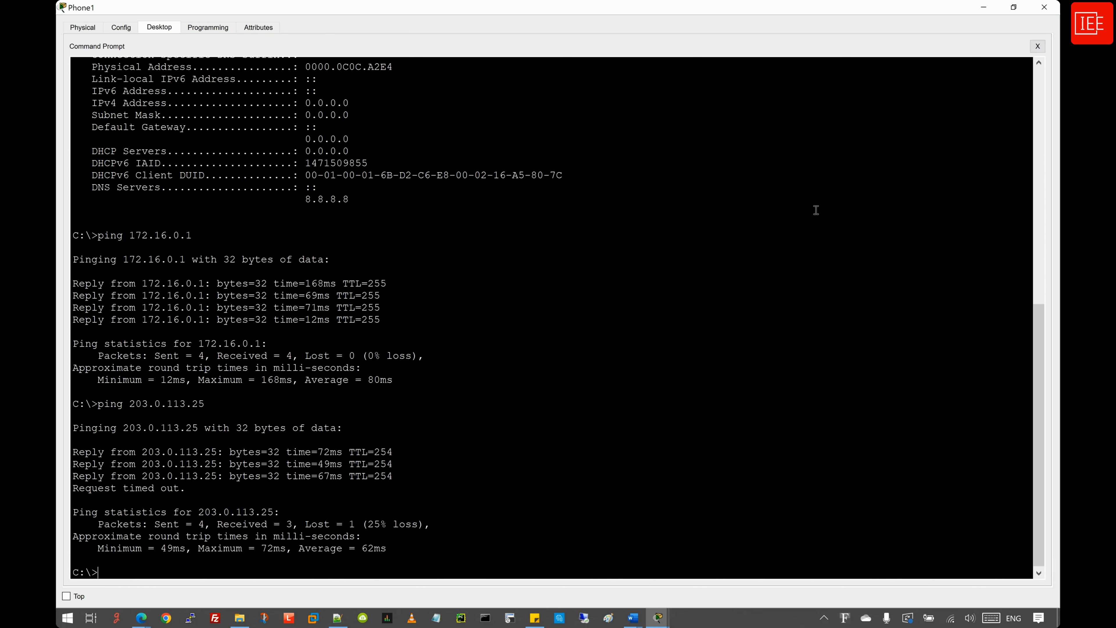
left_click(984, 7)
left_click(98, 344)
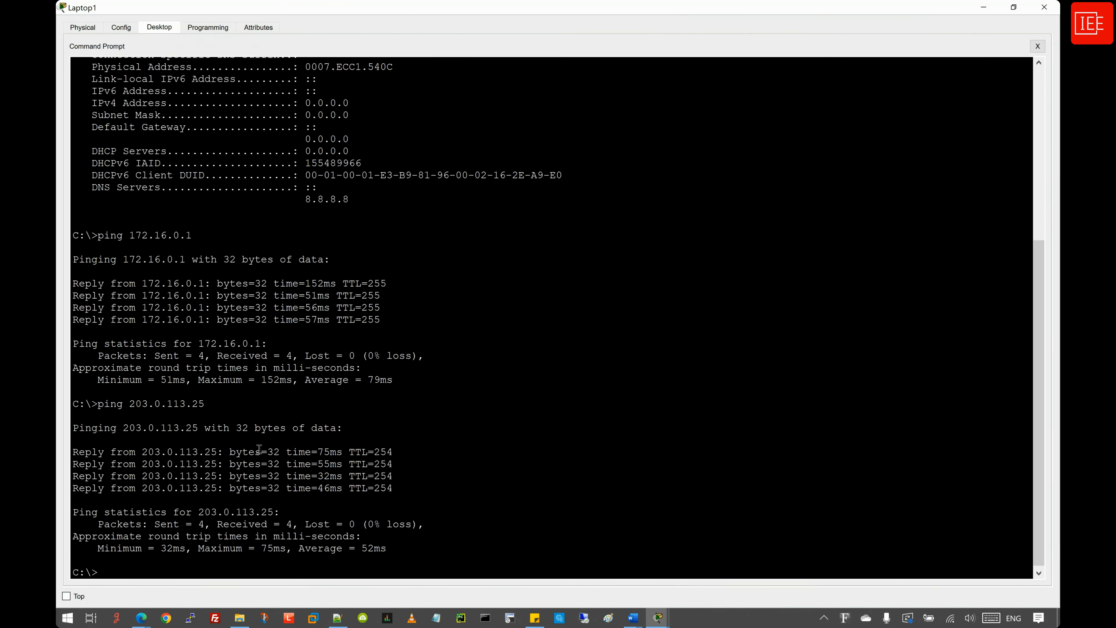
- Connect from Laptop1's Telnet / SSH client to Router1 at 10.0.0.1 using Telnet
left_click(1038, 46)
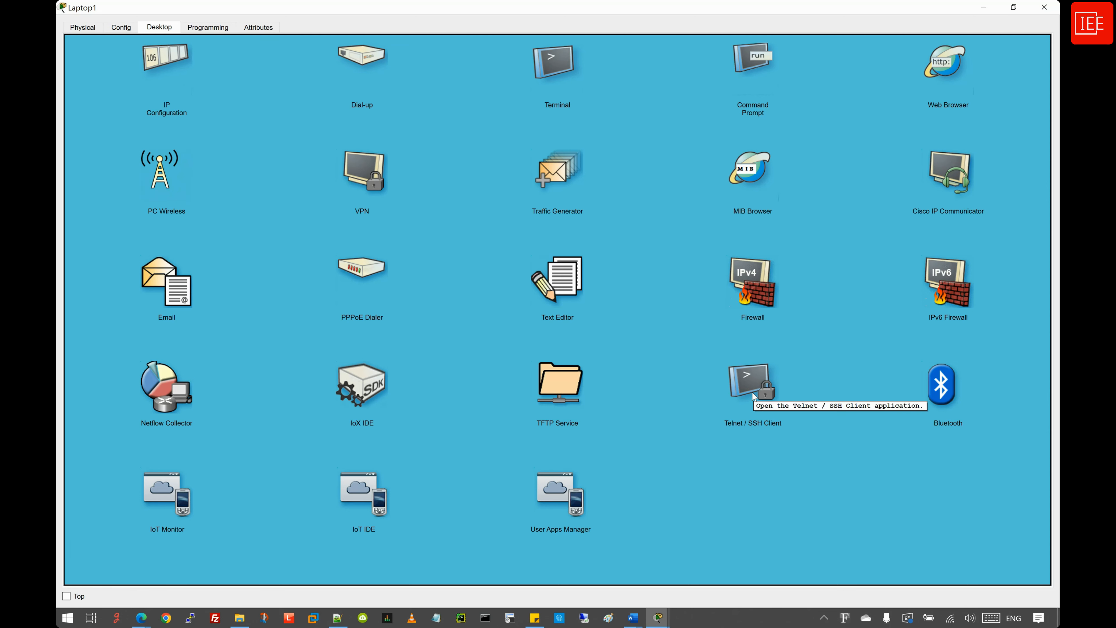
left_click(749, 381)
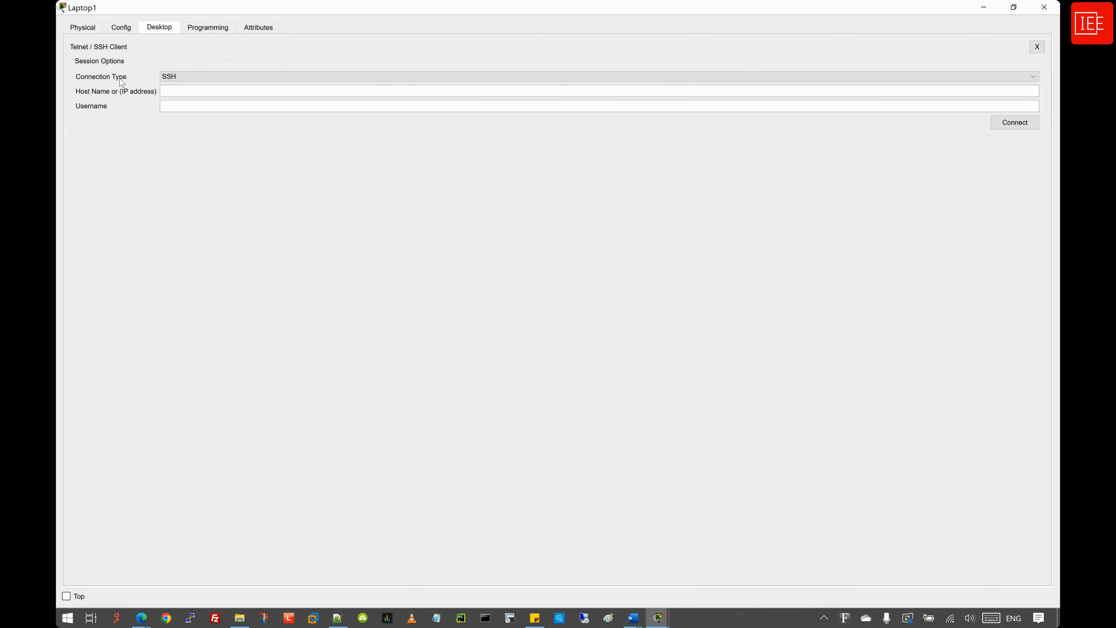
left_click(207, 77)
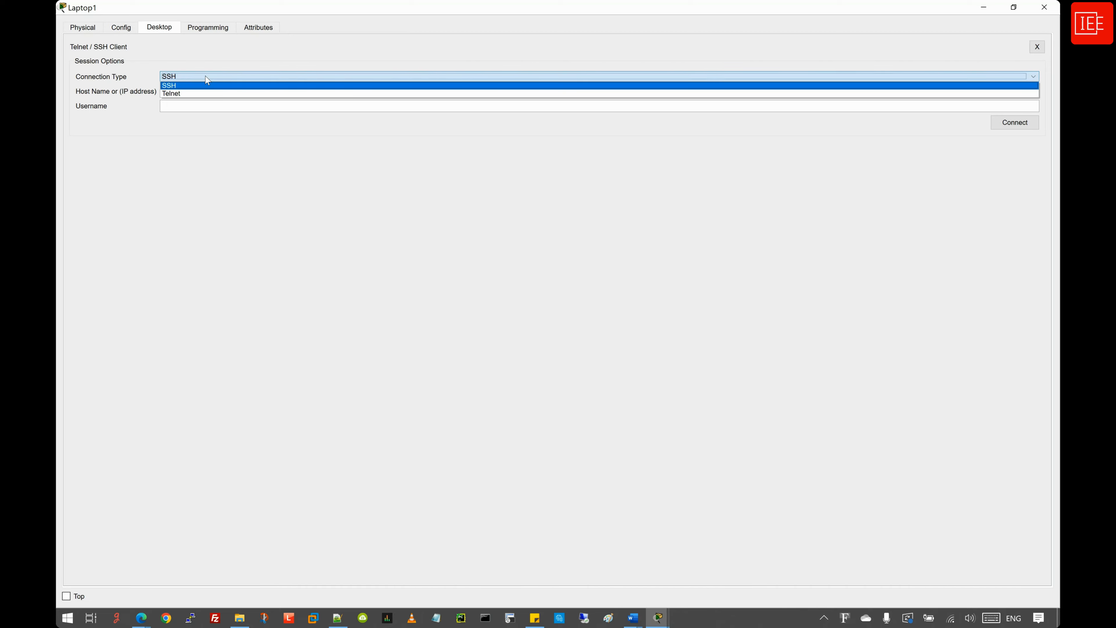
left_click(196, 93)
left_click(187, 90)
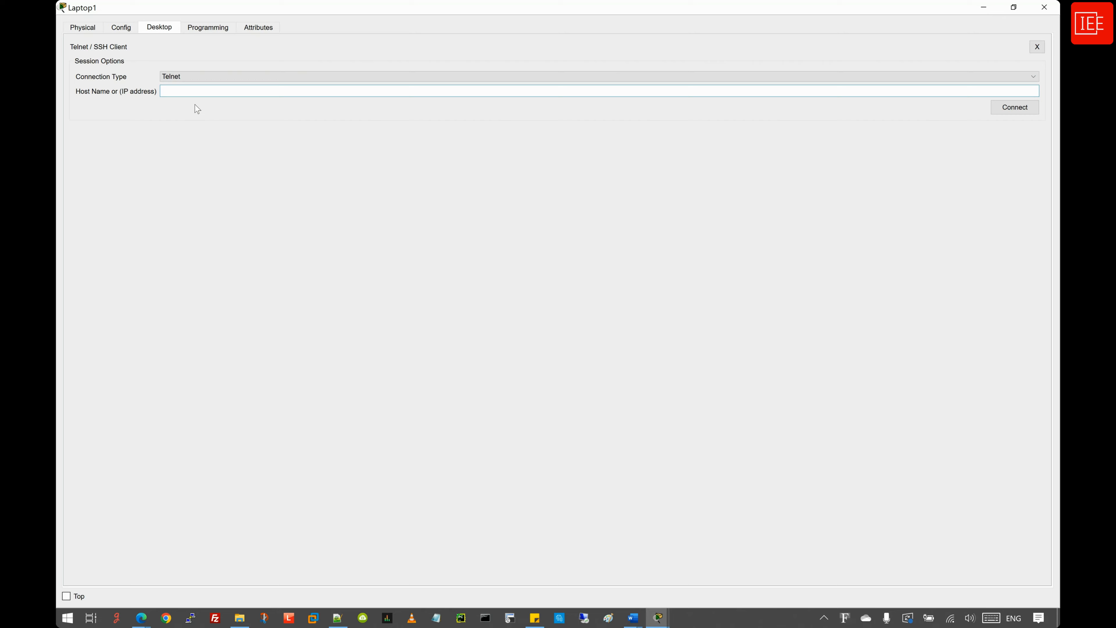
type("10.0.0.1")
left_click(1017, 110)
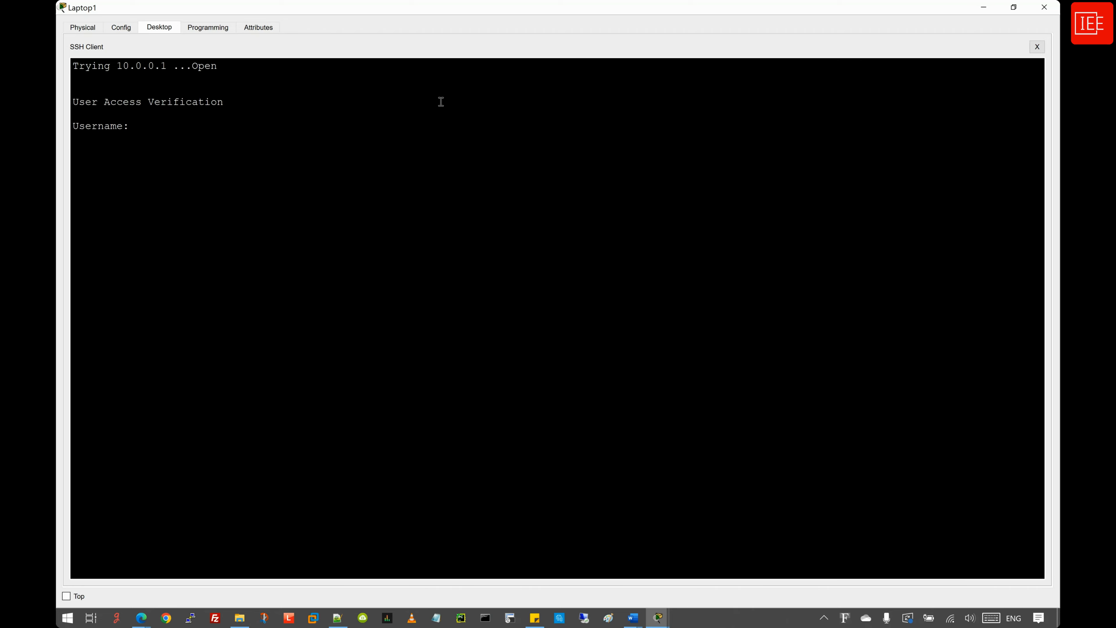
- Log in to Router1 and run show users
type("IEE")
key("Return")
type("show")
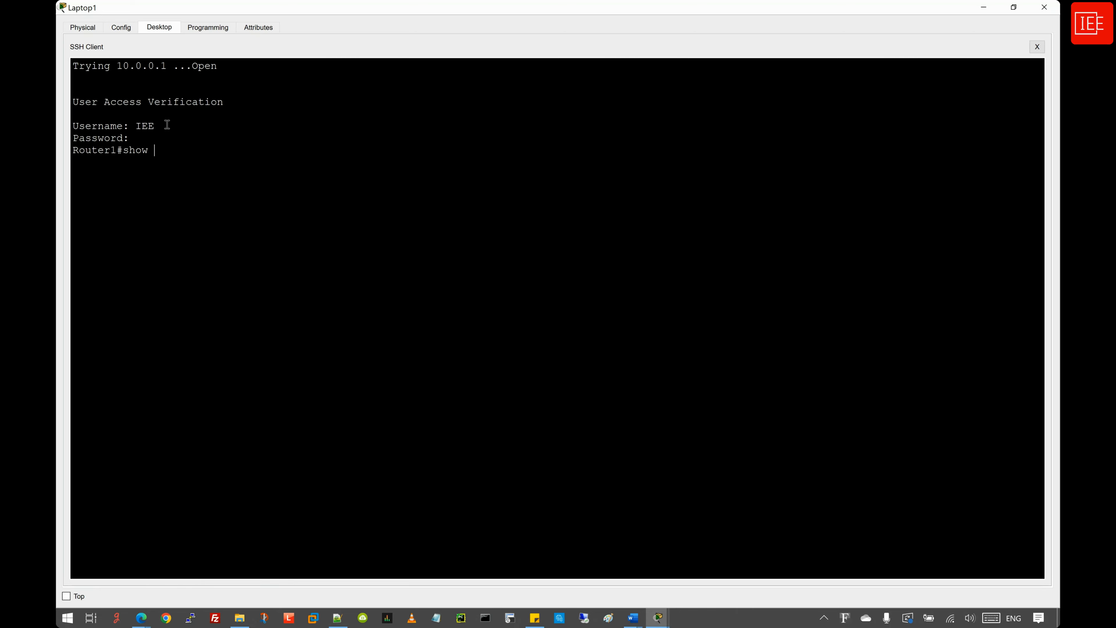
type(" users")
key("Return")
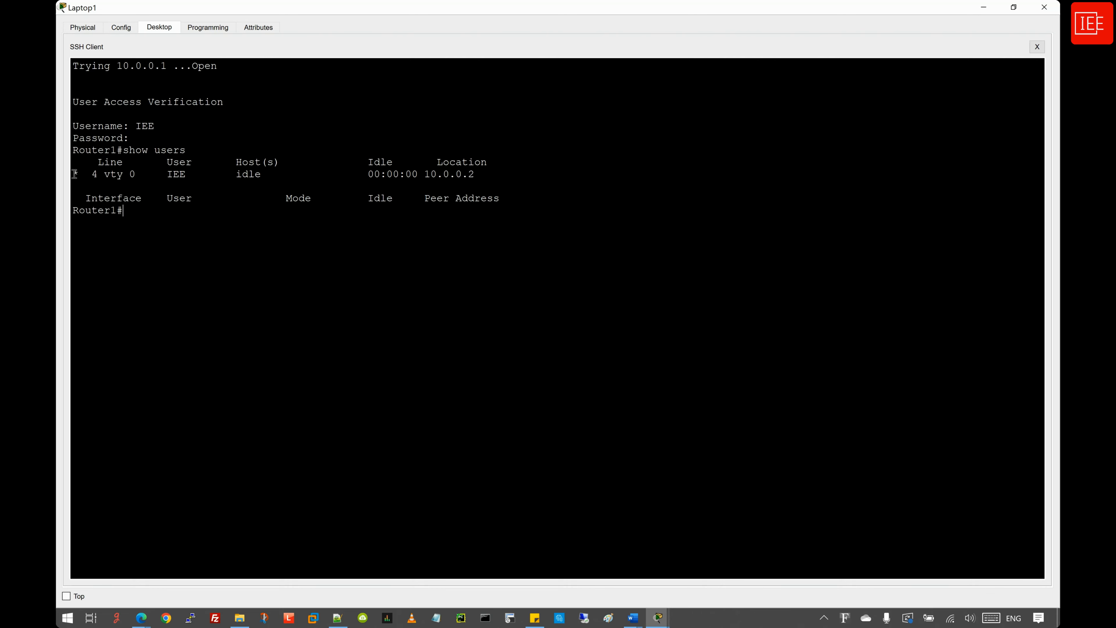
- Highlight the session row, its vty 0 line and the 10.0.0.2 source address
left_click_drag(75, 173, 481, 174)
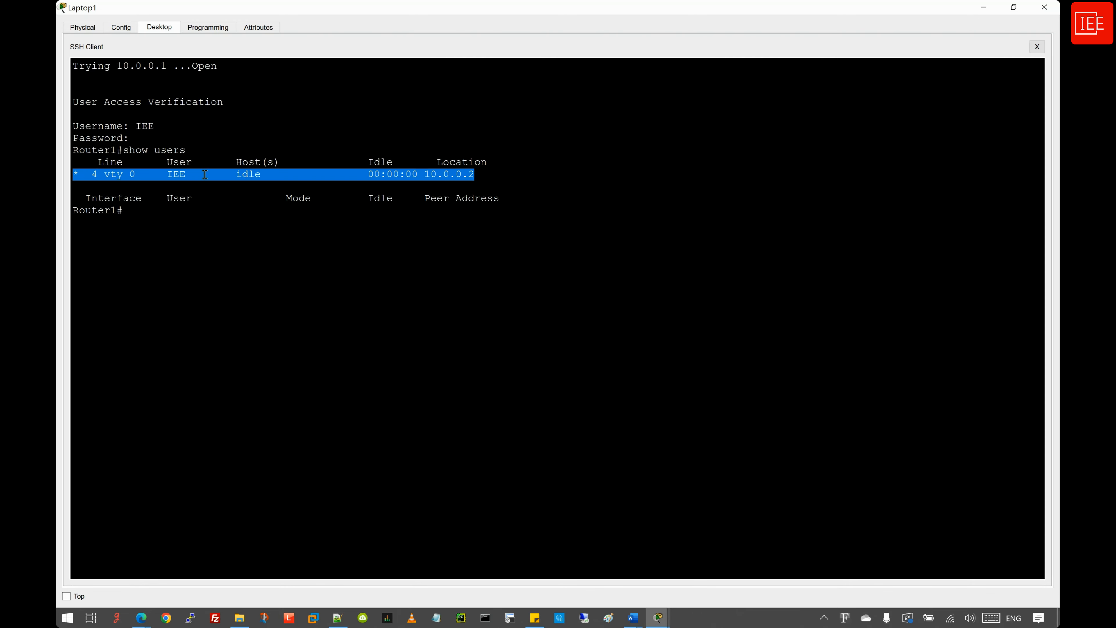
left_click(145, 175)
left_click_drag(105, 177, 137, 176)
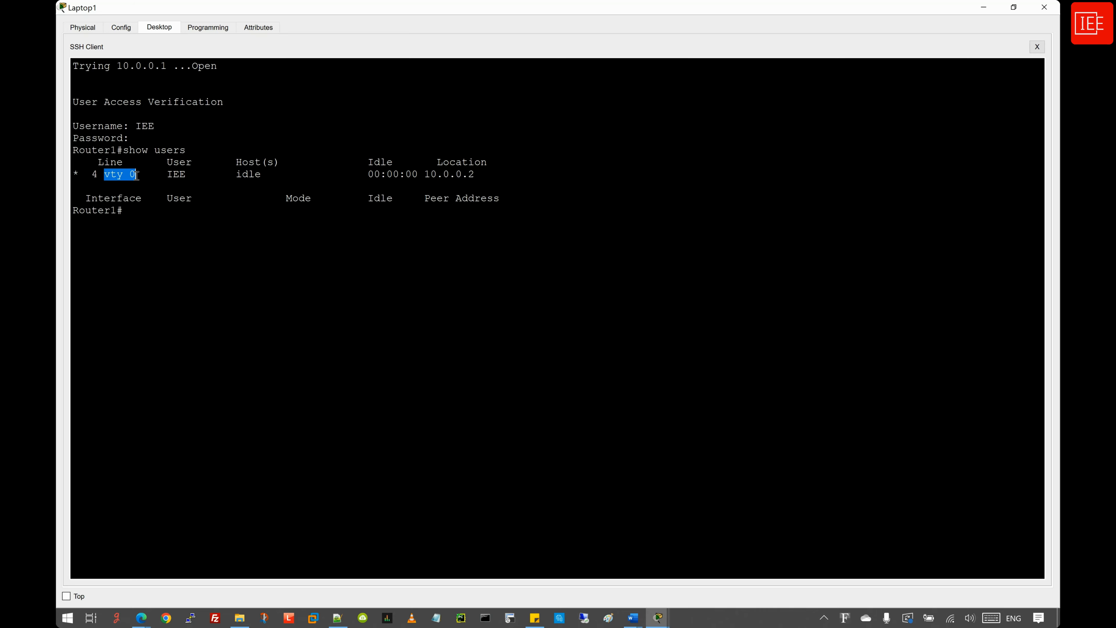
left_click(240, 194)
left_click_drag(425, 176, 475, 176)
left_click(472, 175)
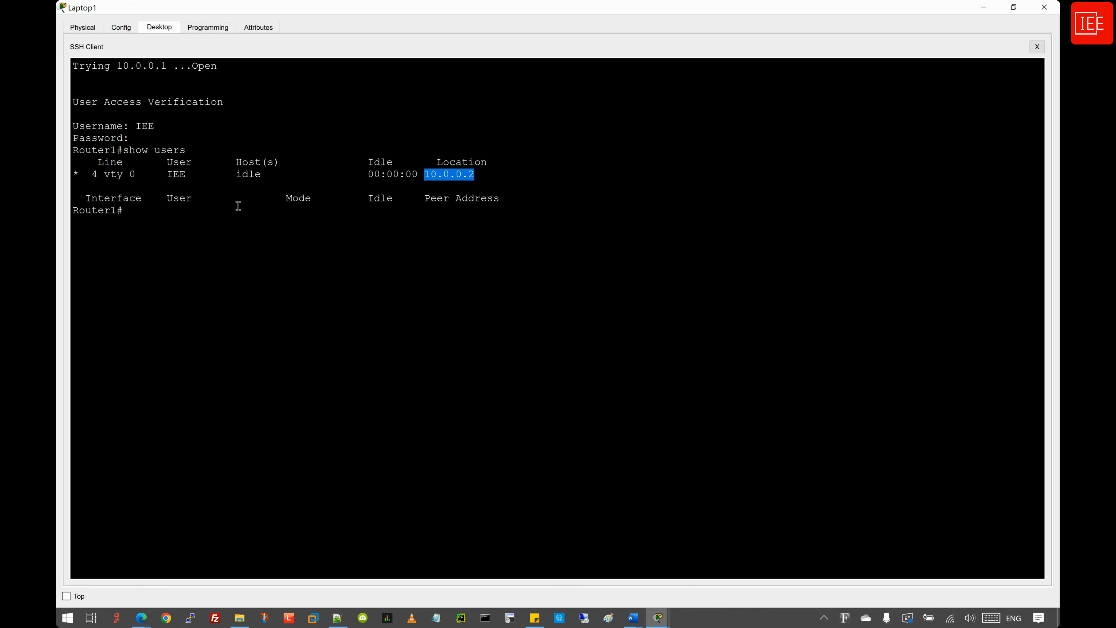
left_click(152, 214)
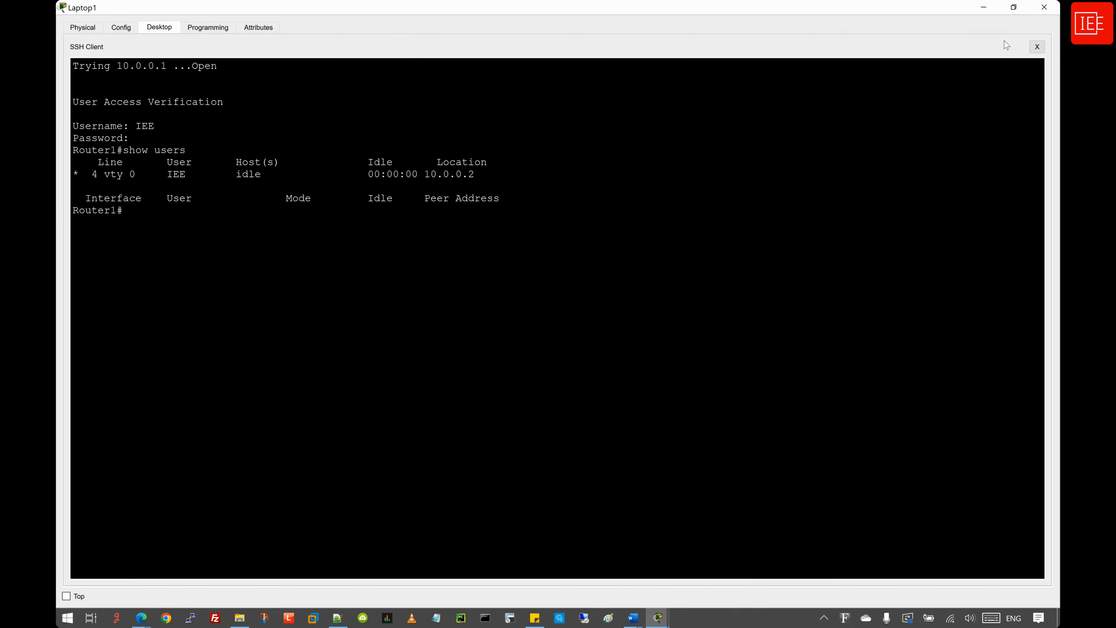
- On Phone1, start a Telnet connection to Router1 at 10.0.0.1, correcting the mistyped address
left_click(983, 9)
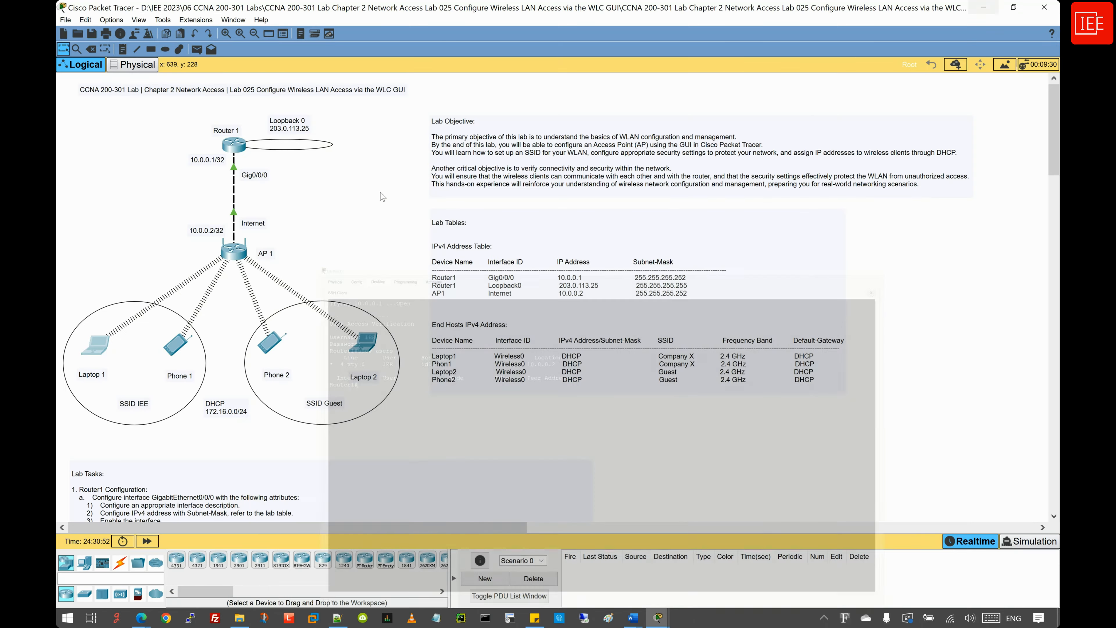
left_click(175, 349)
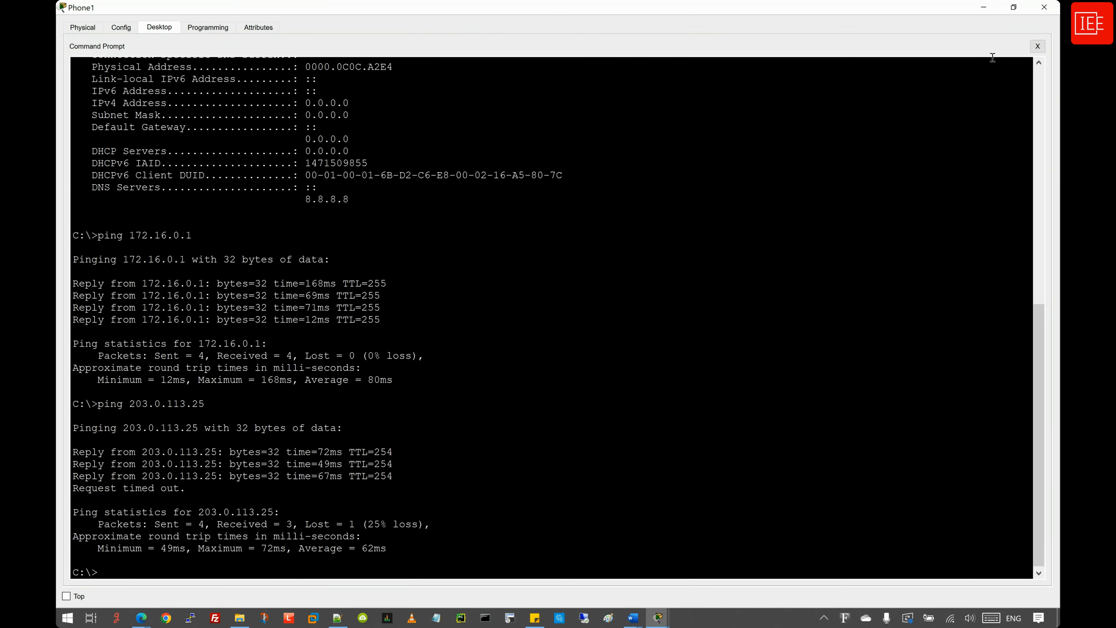
left_click(1038, 47)
left_click(413, 284)
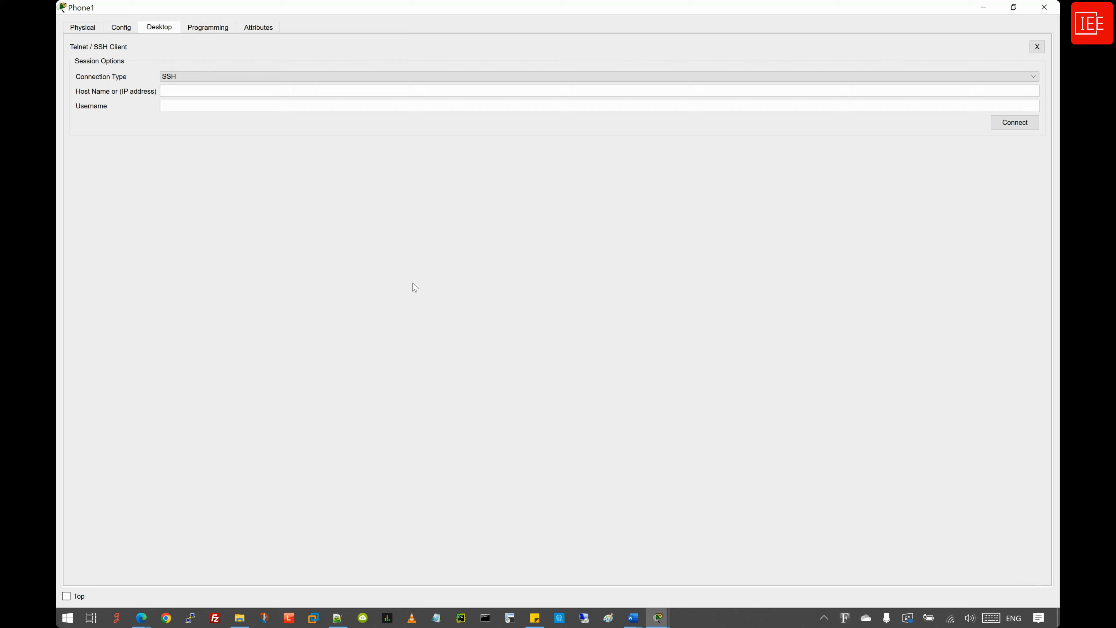
left_click(207, 79)
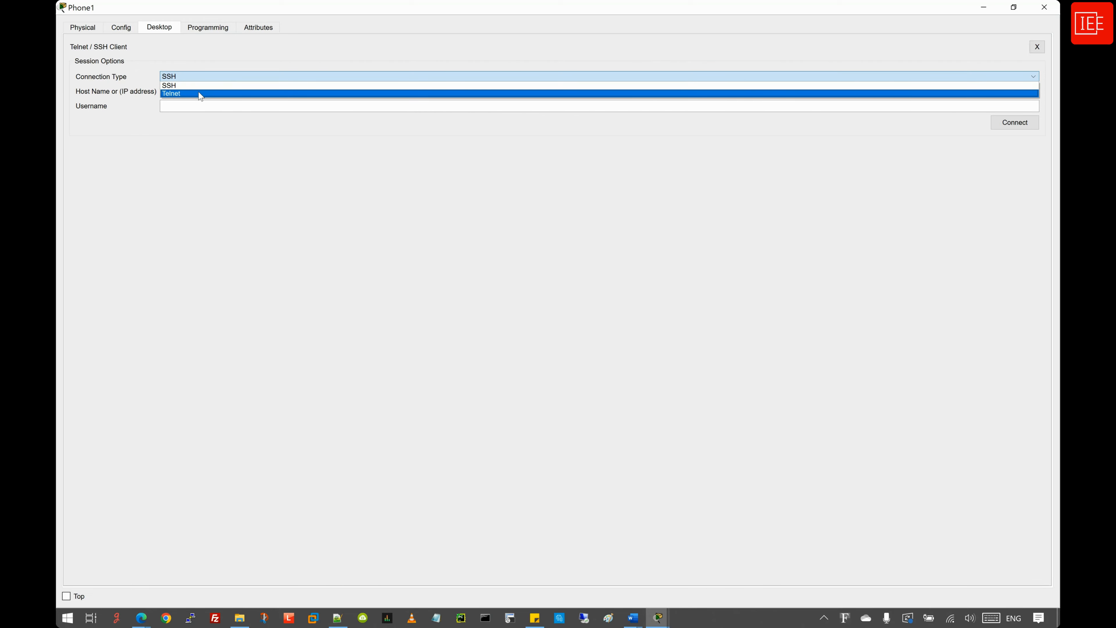
left_click(200, 93)
left_click(202, 91)
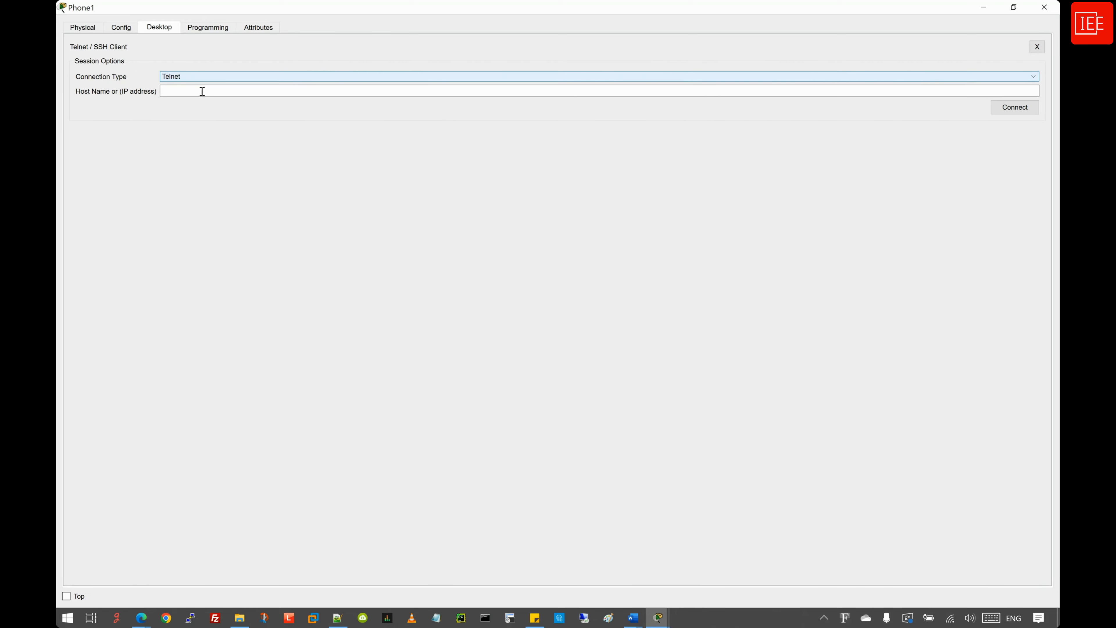
type("10.0.0.")
type("2")
key("BackSpace")
type("1")
left_click(1011, 111)
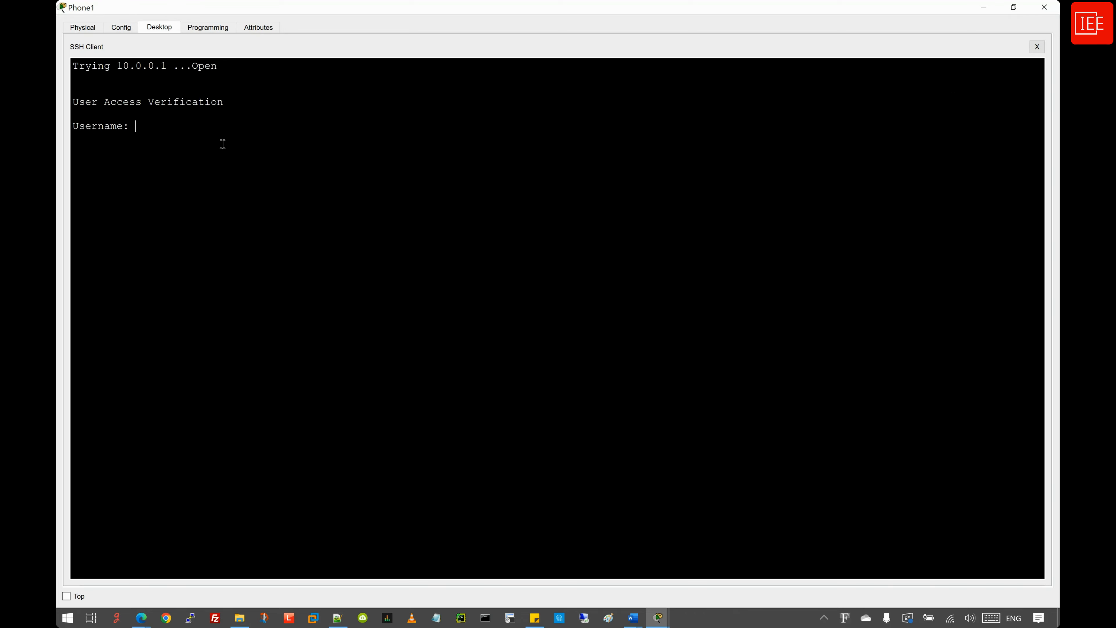
- Log in to Router1 and run show users using Tab completion
type("IEE")
key("Return")
key("Return")
key("Return")
type("sh")
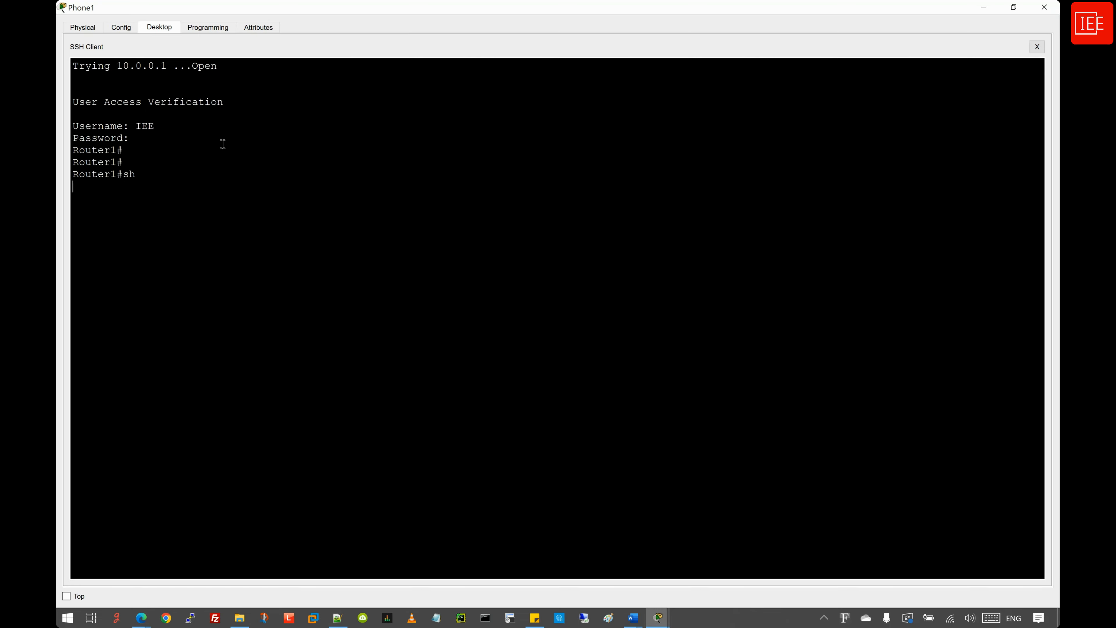
key("Tab")
type("users")
key("Tab")
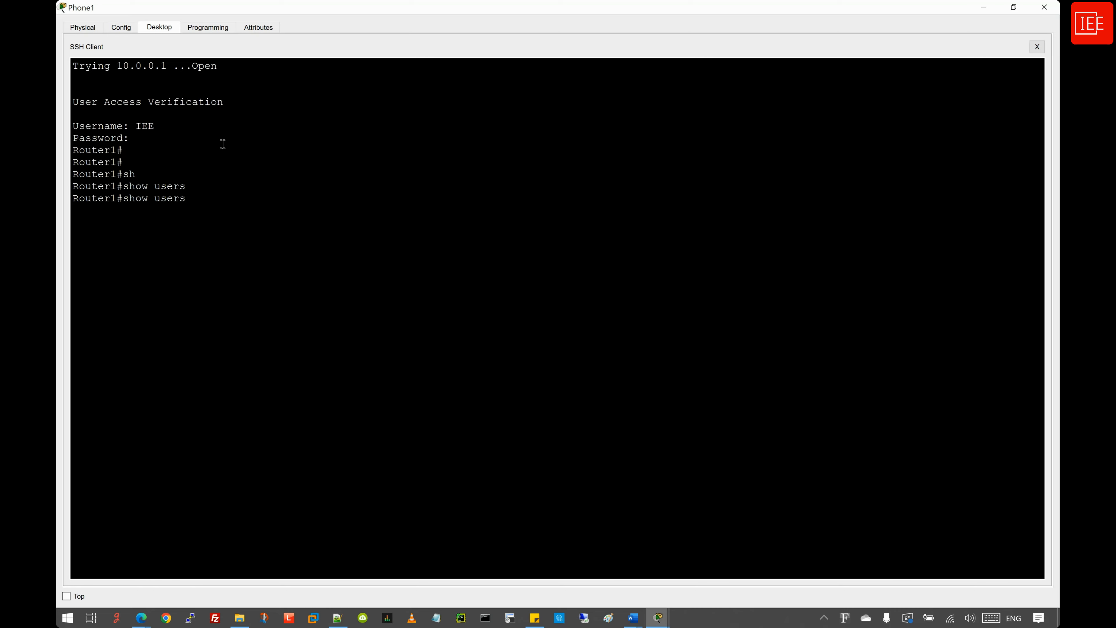
key("Return")
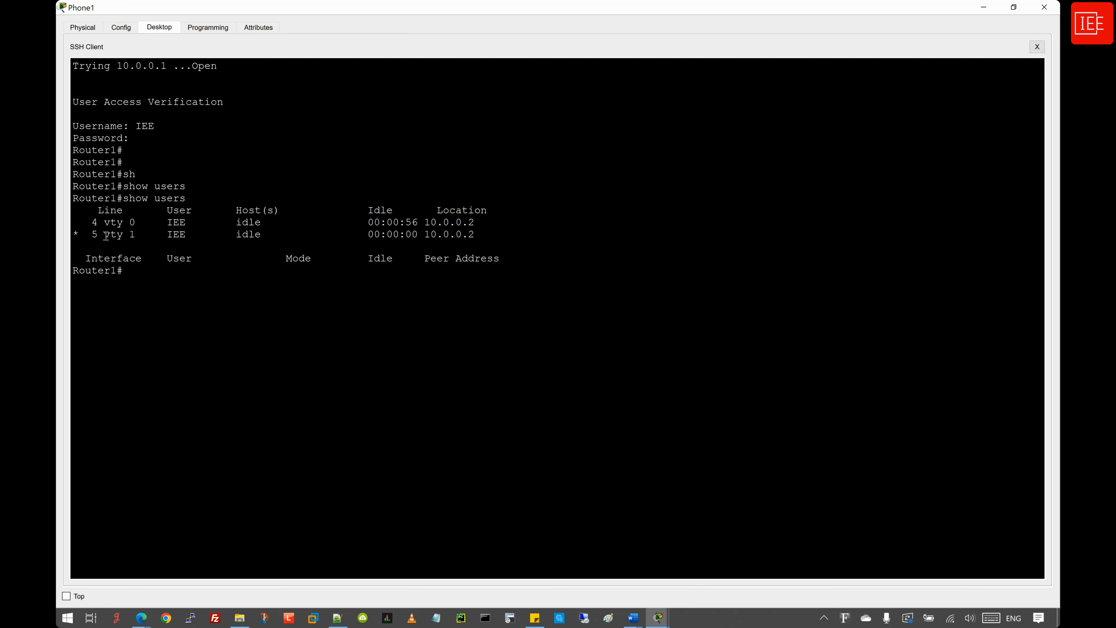
- Highlight the vty 1 session entry in the users table
key("Return")
left_click_drag(105, 223, 143, 236)
left_click(111, 223)
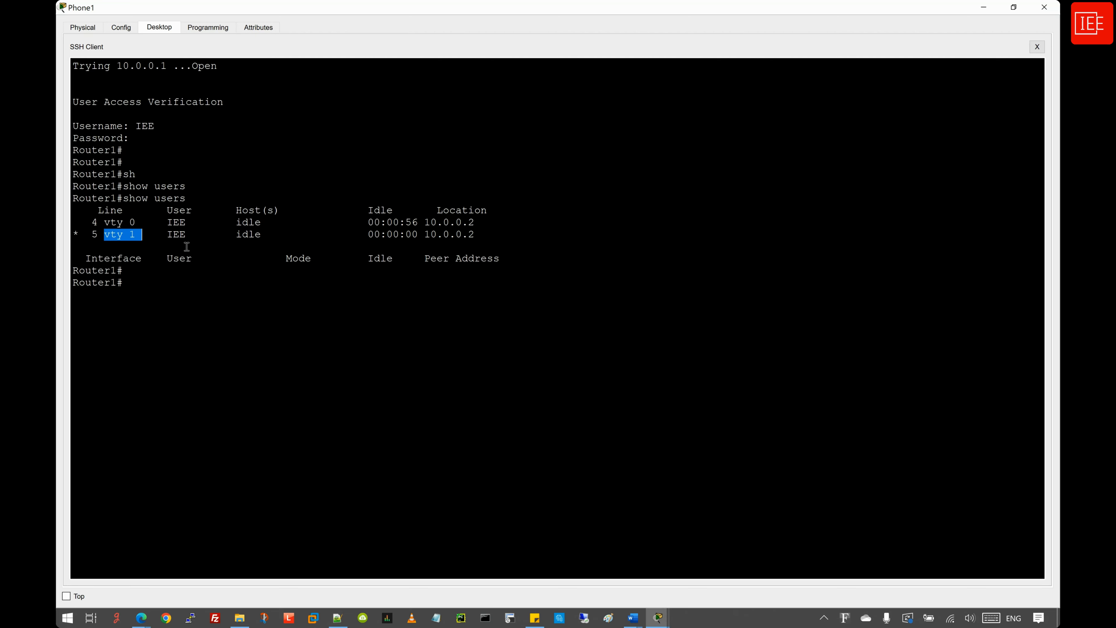
left_click(168, 278)
left_click(604, 325)
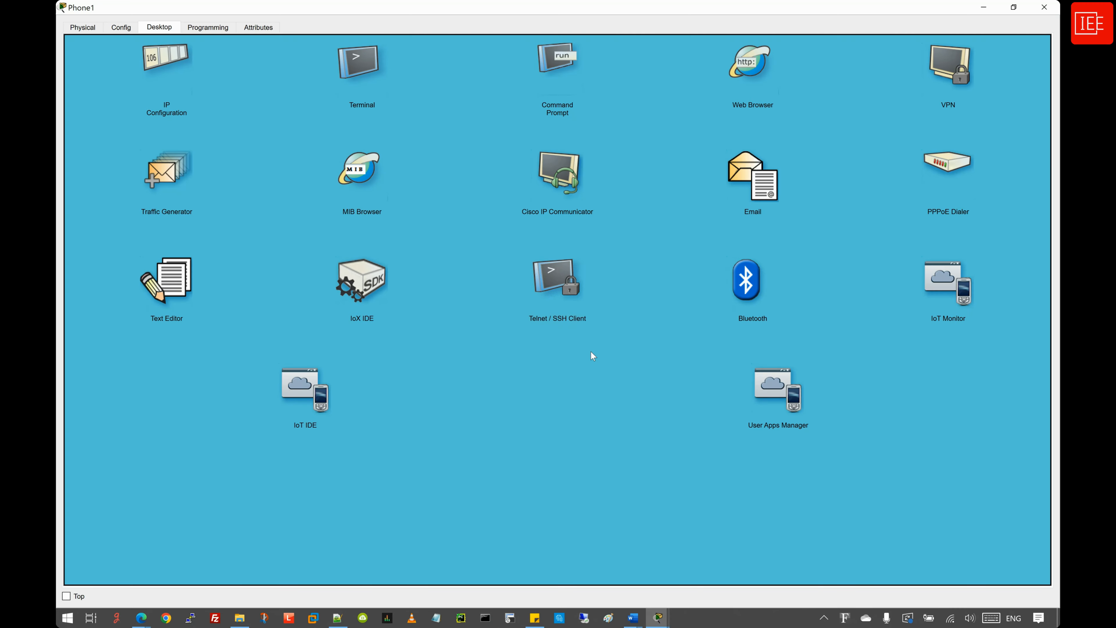
left_click(757, 73)
left_click(757, 73)
left_click(182, 60)
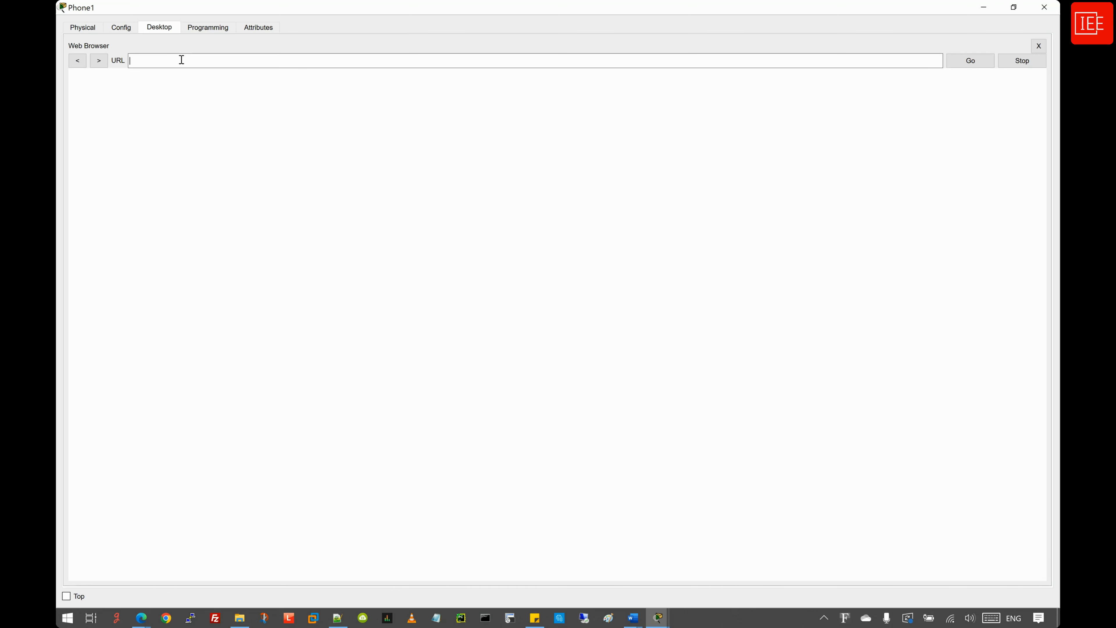
type("http://10.0.0.2")
key("Return")
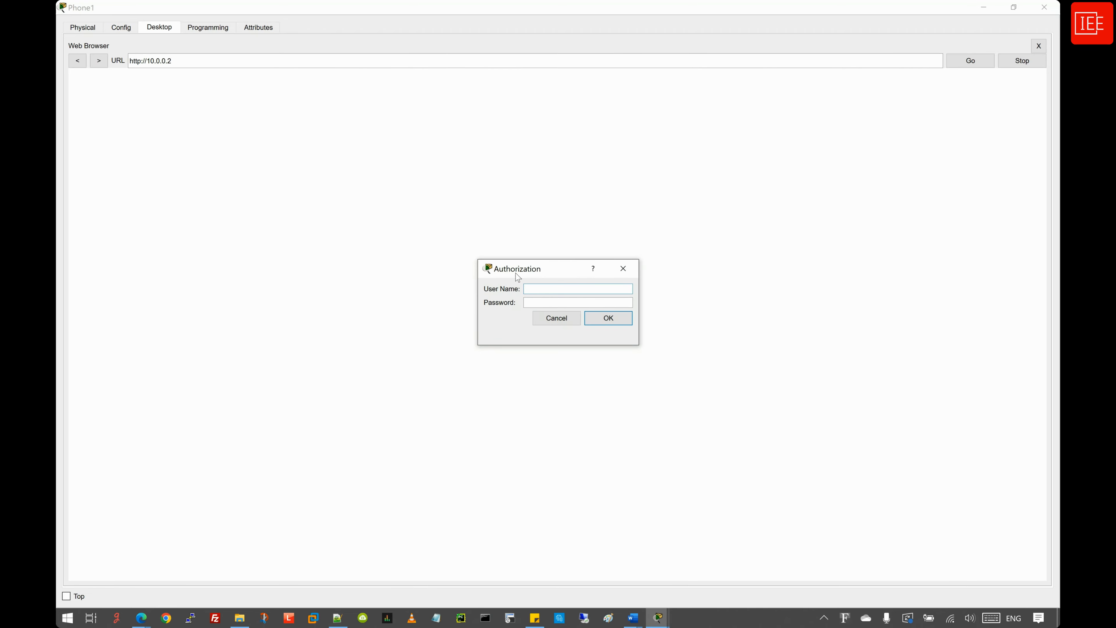
- Log in to the router's web page with the admin username and password
type("admin")
left_click(556, 302)
type("adm")
key("Return")
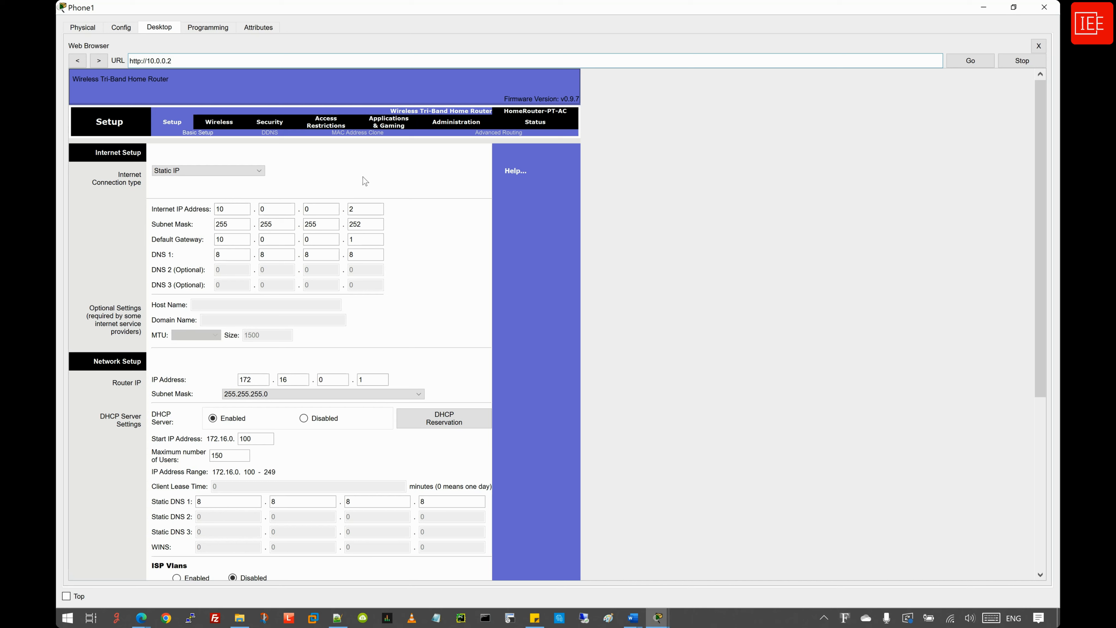
- Bring Laptop1 forward maximized and end its SSH session
left_click(661, 611)
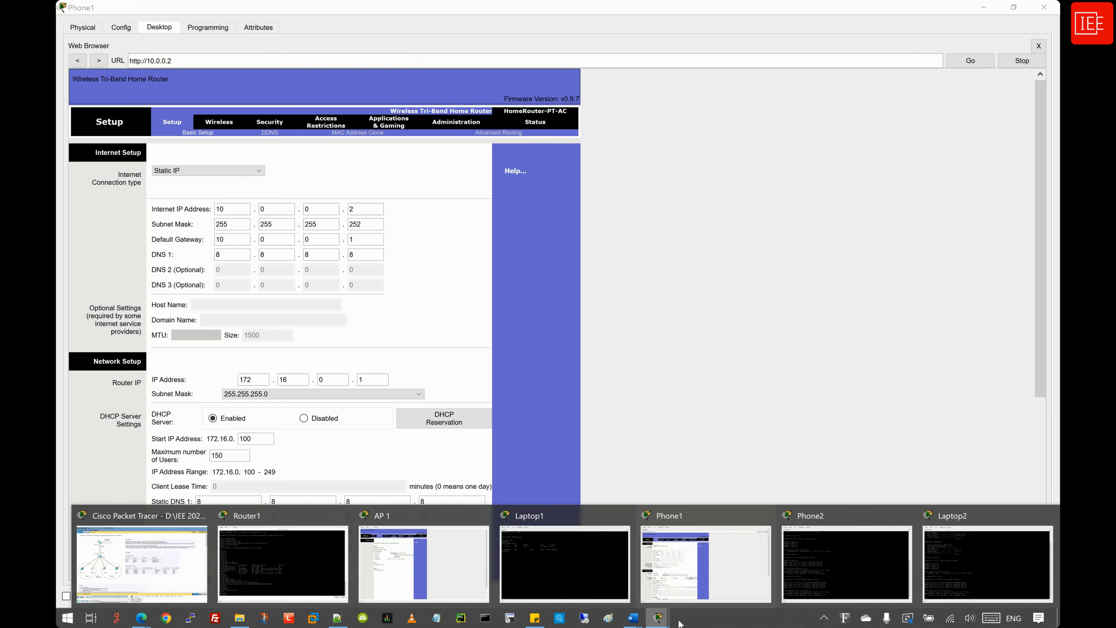
left_click(564, 559)
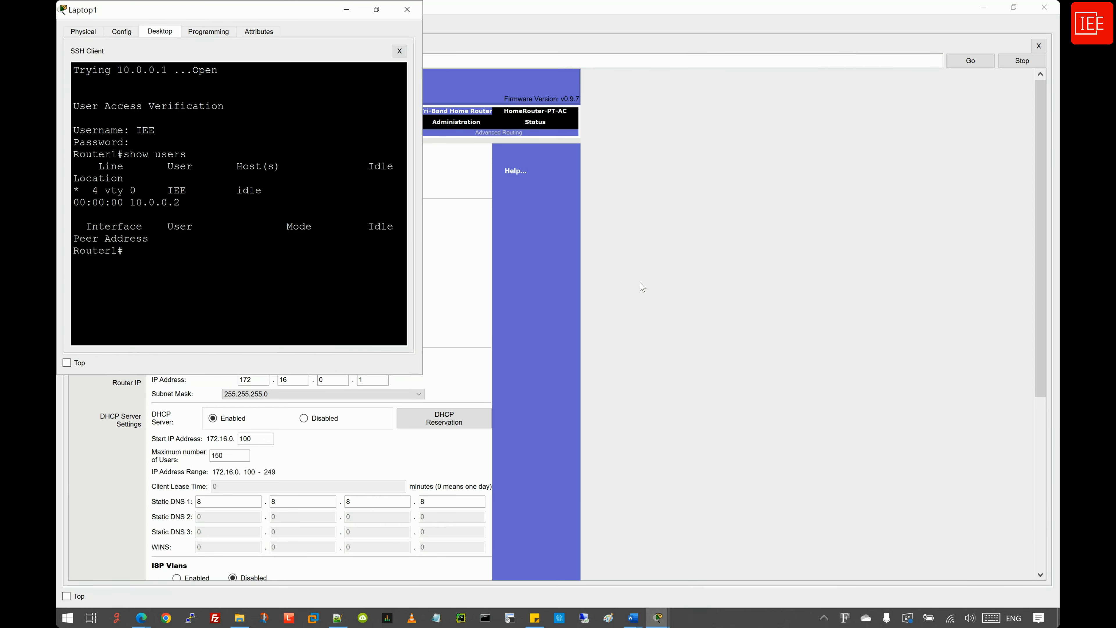
left_click(384, 10)
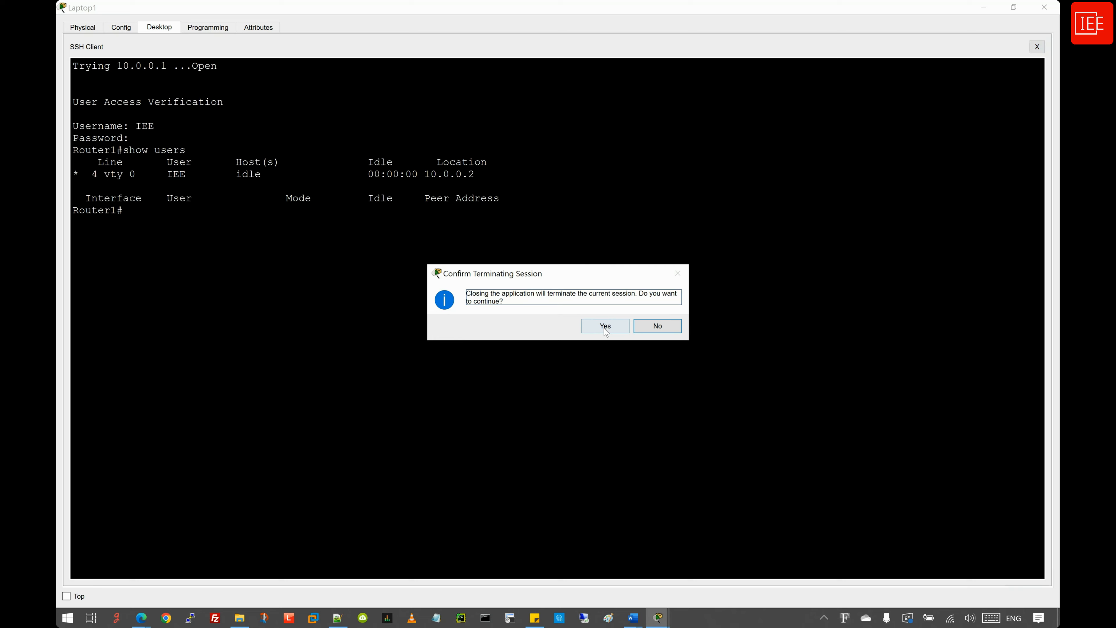
left_click(604, 329)
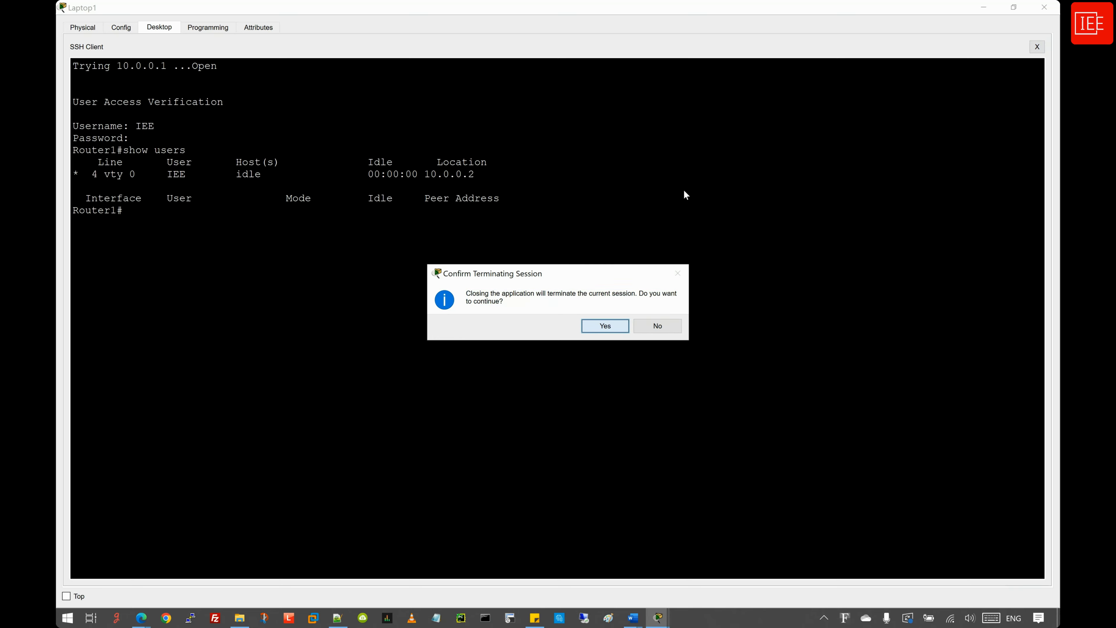
key("Return")
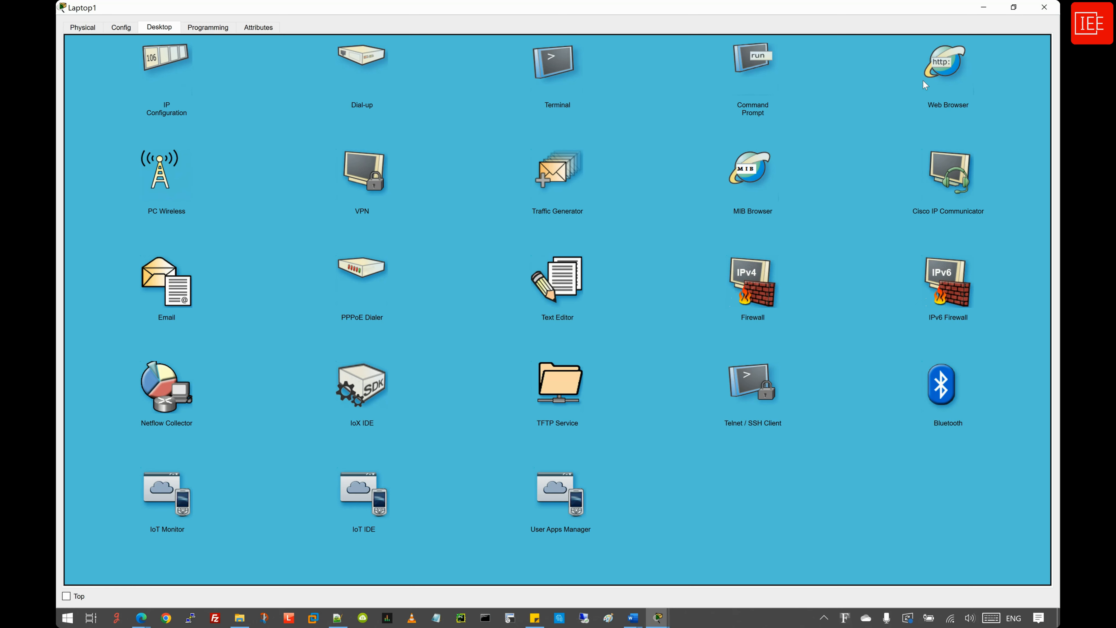
left_click(942, 66)
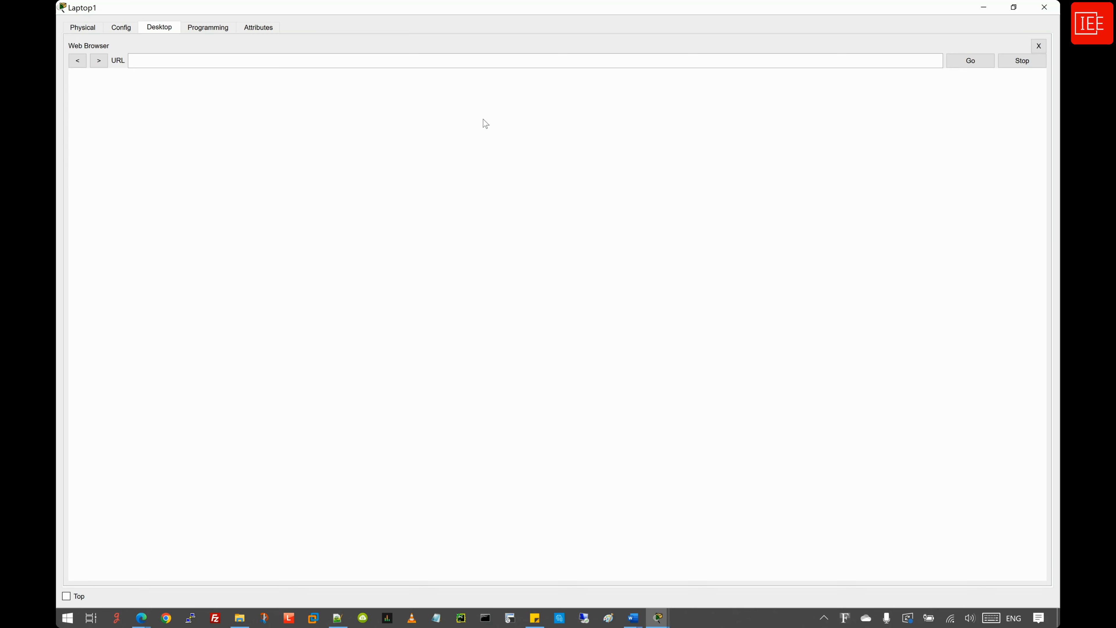
left_click(168, 60)
type("http")
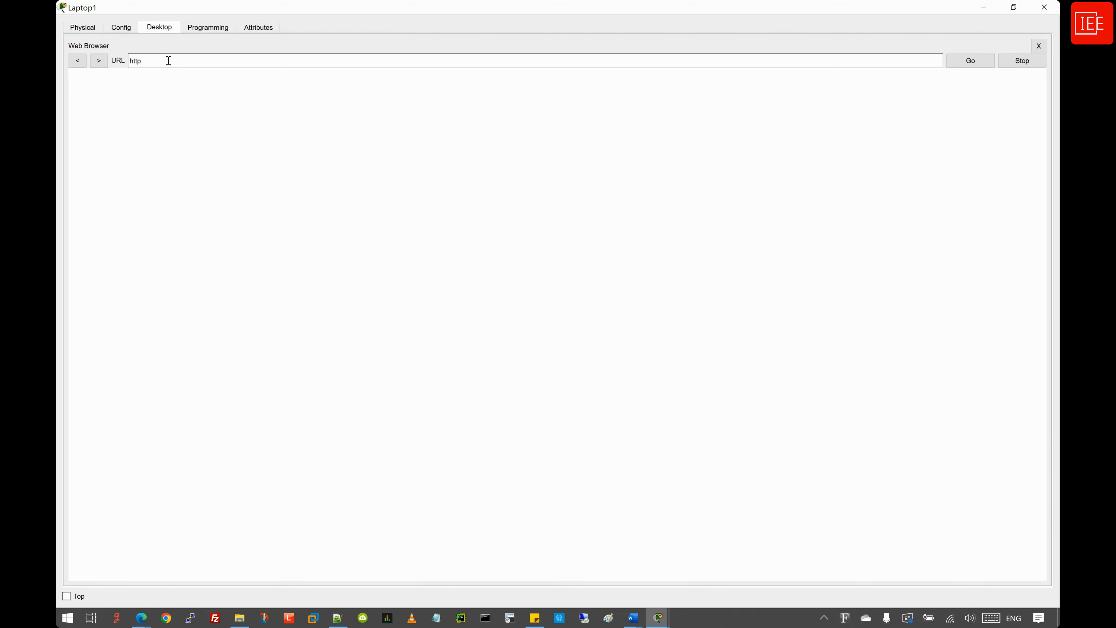
type("://10.0.0.2")
key("Return")
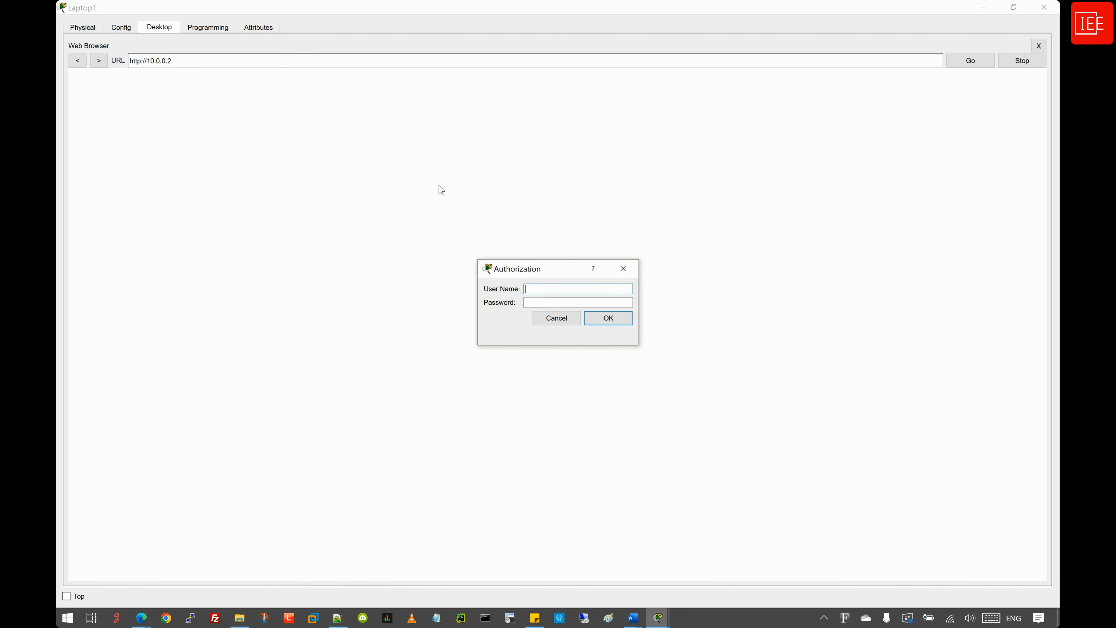
type("admin")
key("Tab")
type("123")
key("Return")
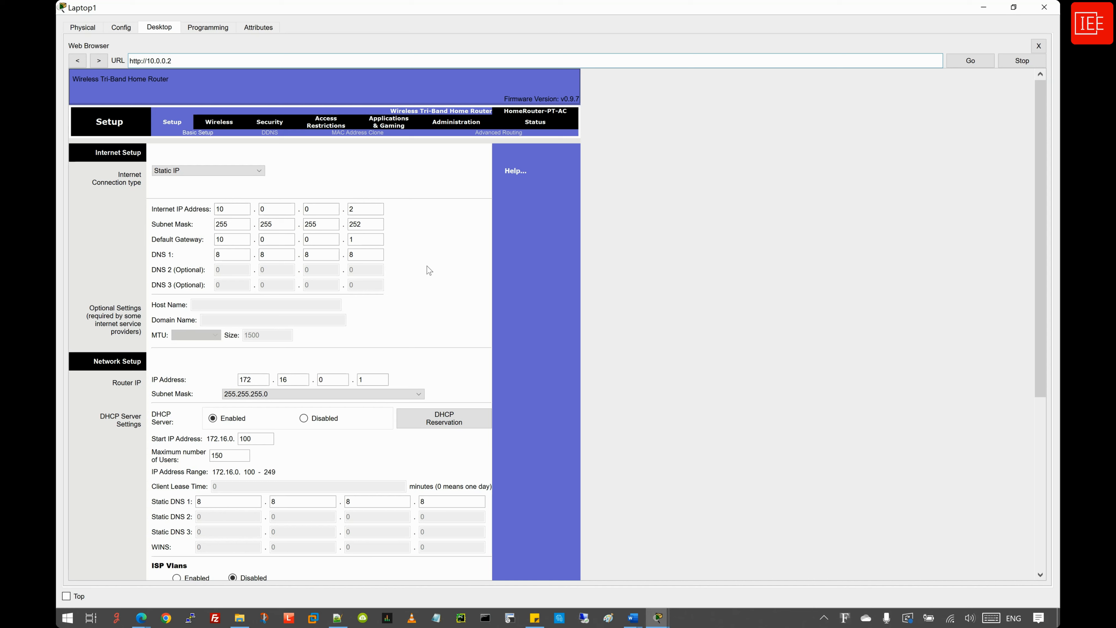
left_click(658, 618)
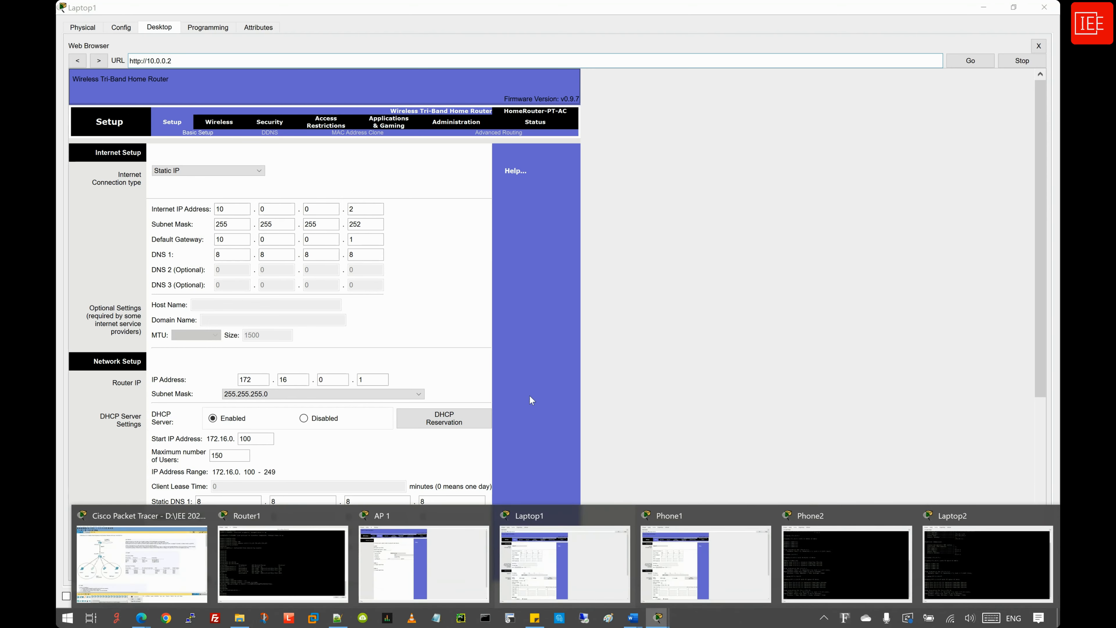
- On AP 1's Access Restrictions, create an enabled policy named block_telnet and open its PC list
left_click(422, 561)
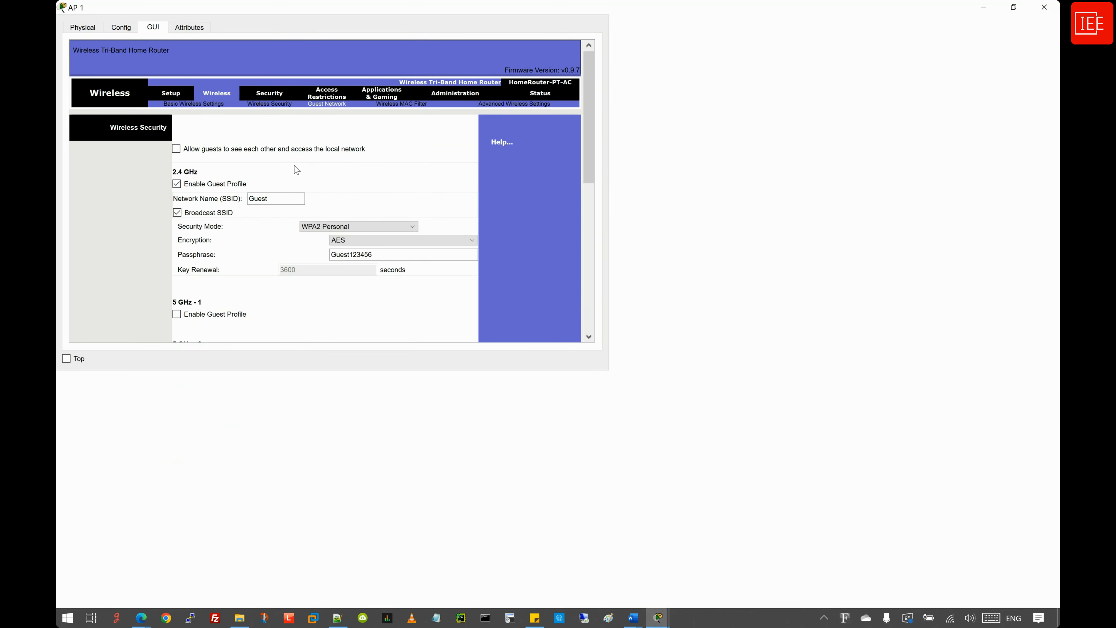
left_click_drag(517, 10, 512, 66)
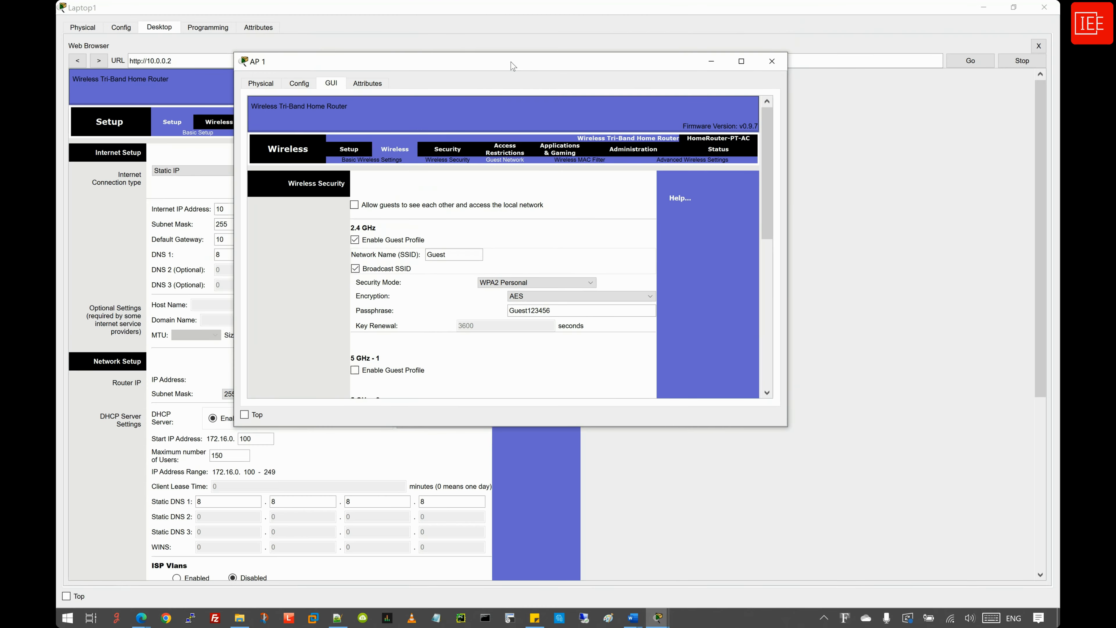
double_click(513, 66)
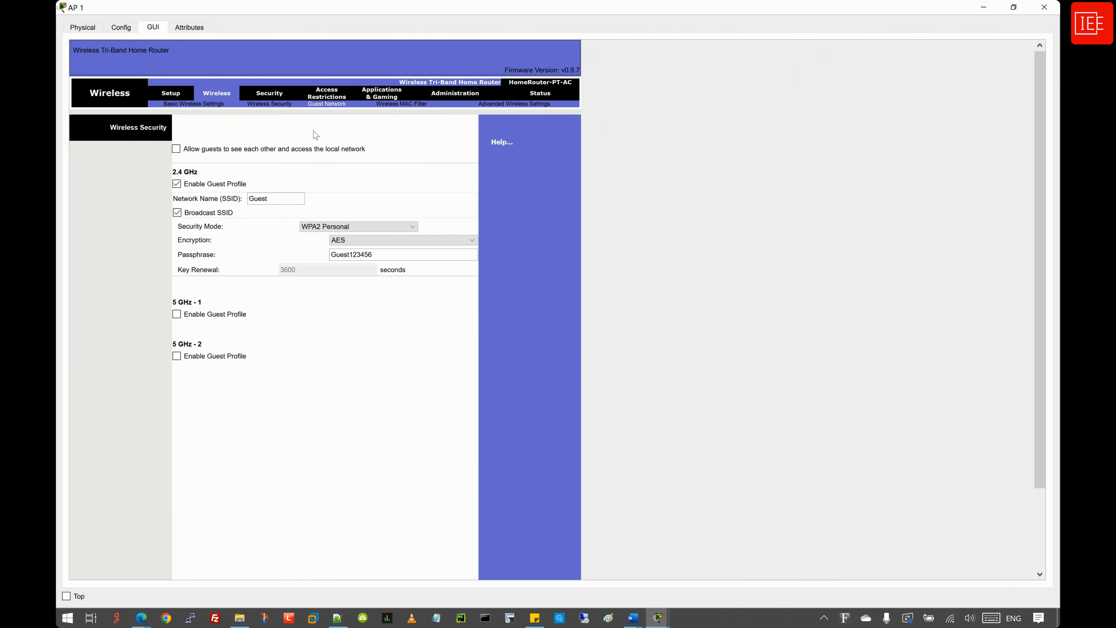
left_click(329, 97)
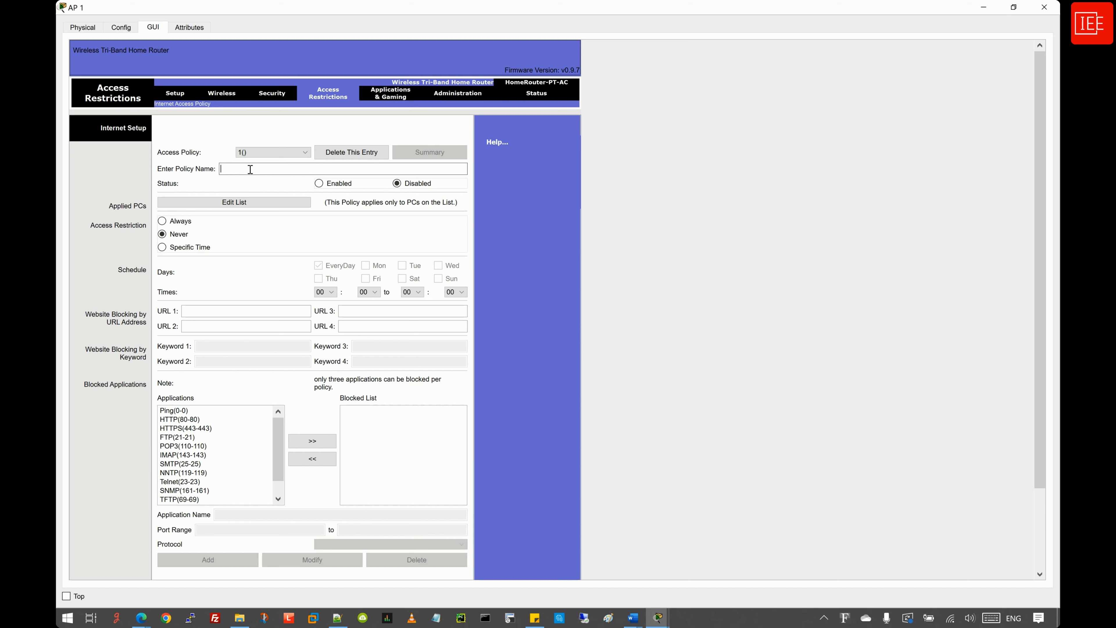
type("block_telnet")
left_click(319, 184)
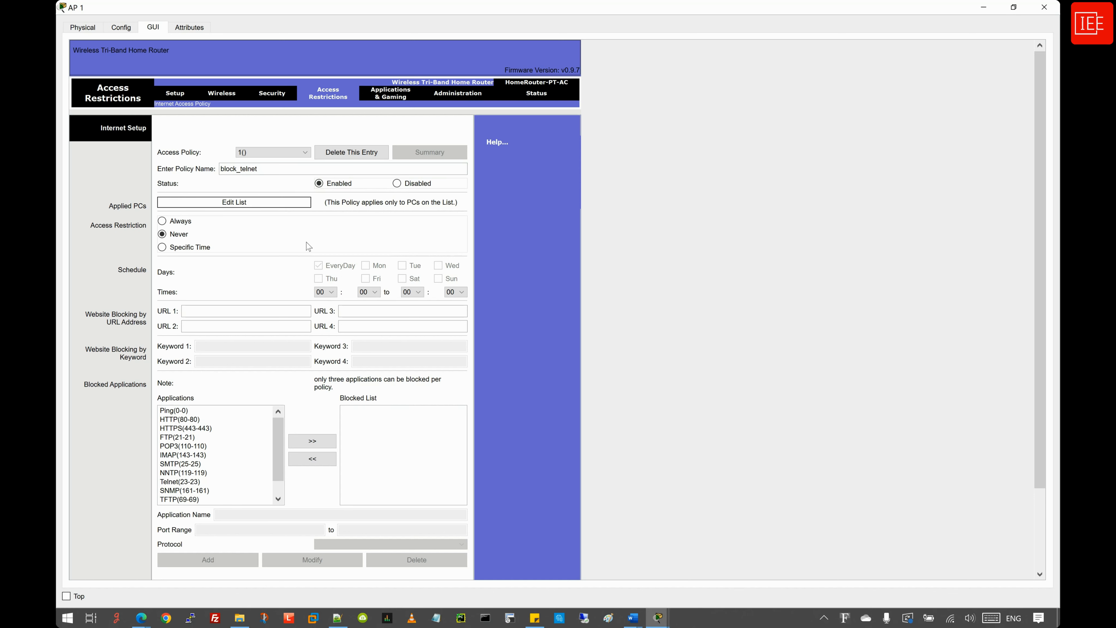
left_click(233, 202)
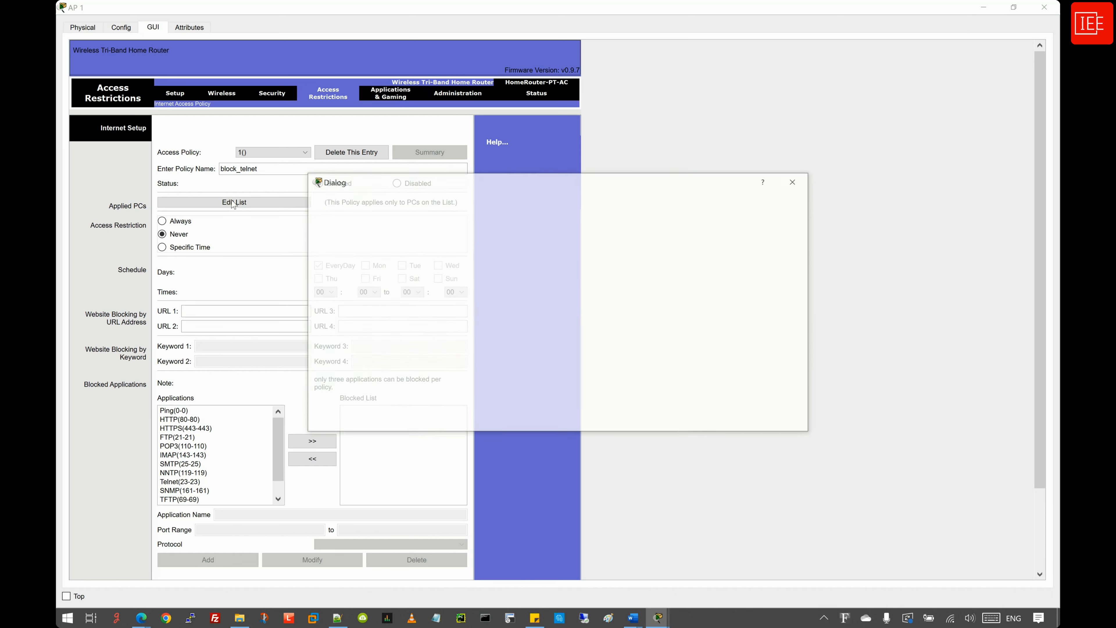
- Move the List of PCs dialog aside and switch to Phone1's window
left_click_drag(451, 179, 486, 183)
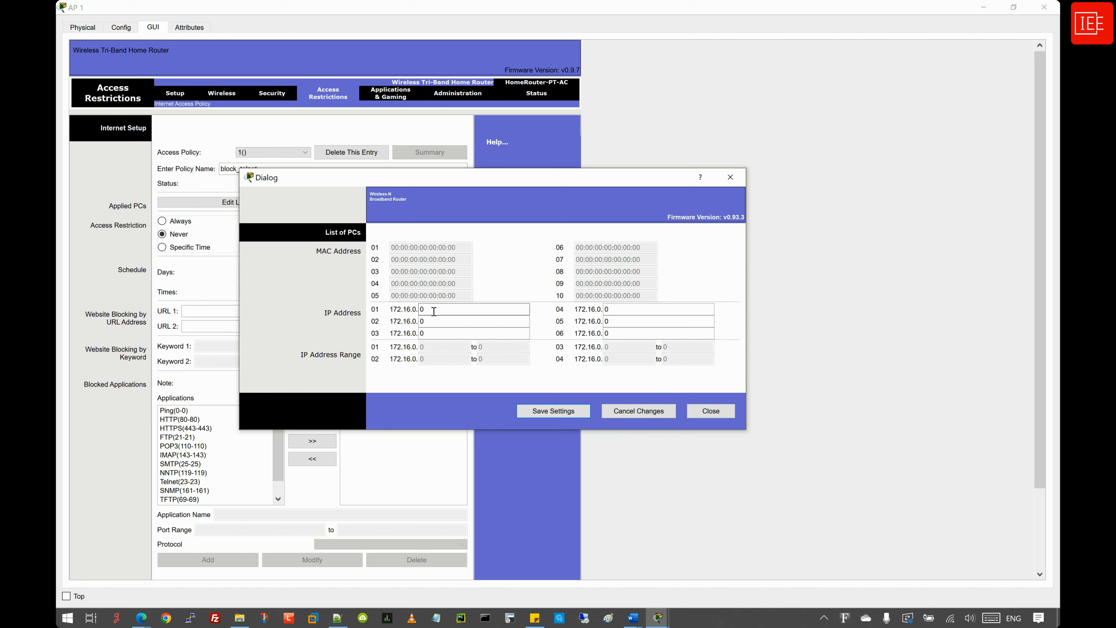
left_click(666, 623)
left_click(704, 413)
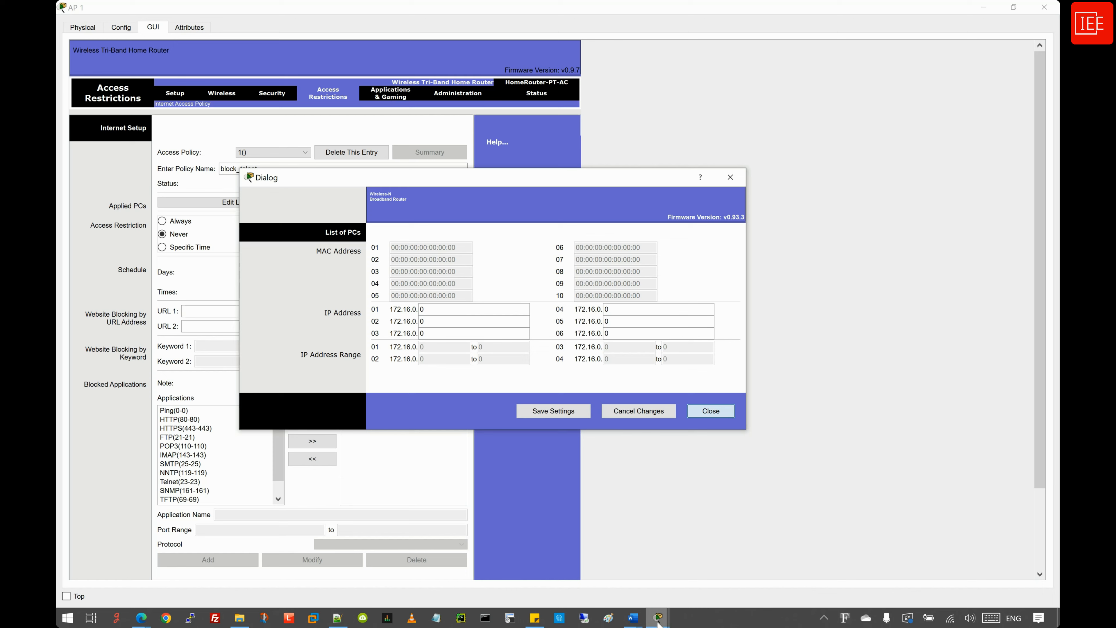
mouse_move(661, 615)
left_click(681, 558)
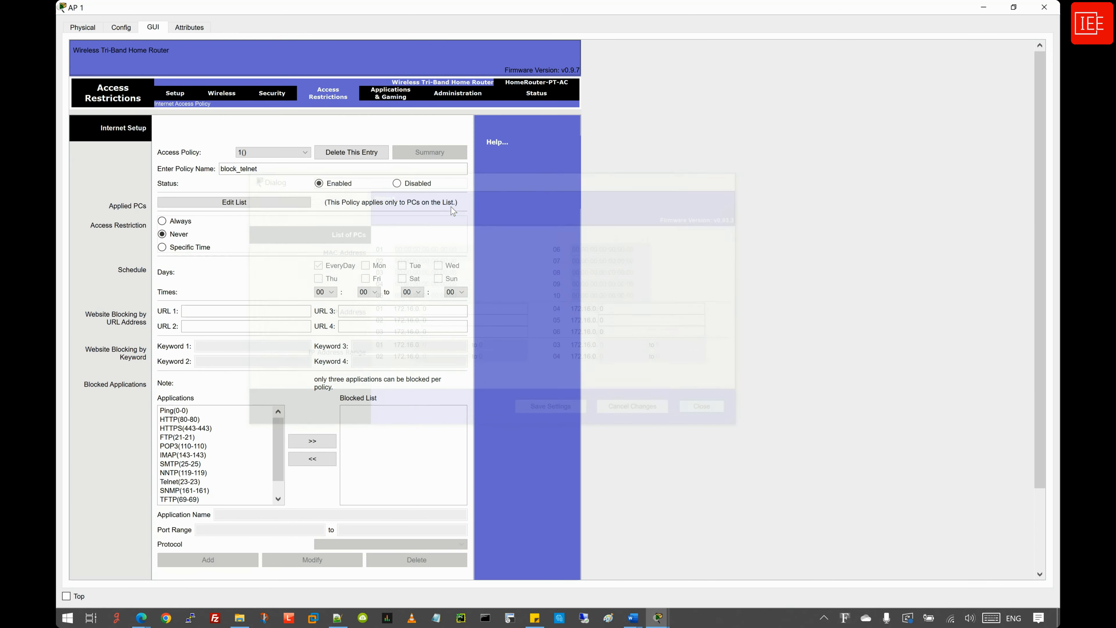
mouse_move(659, 617)
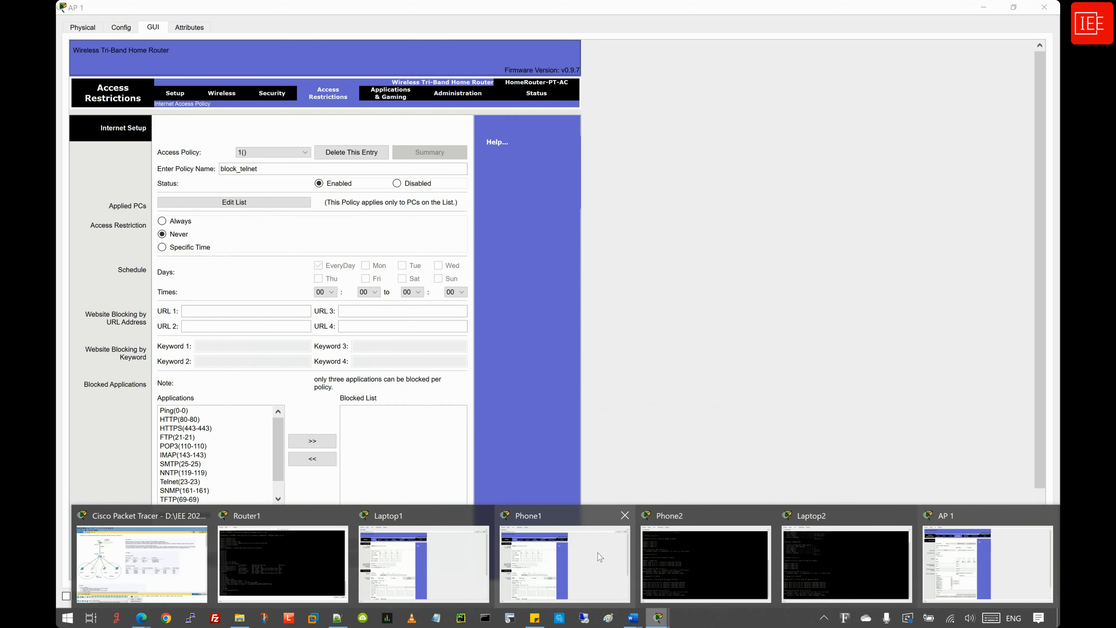
left_click(571, 528)
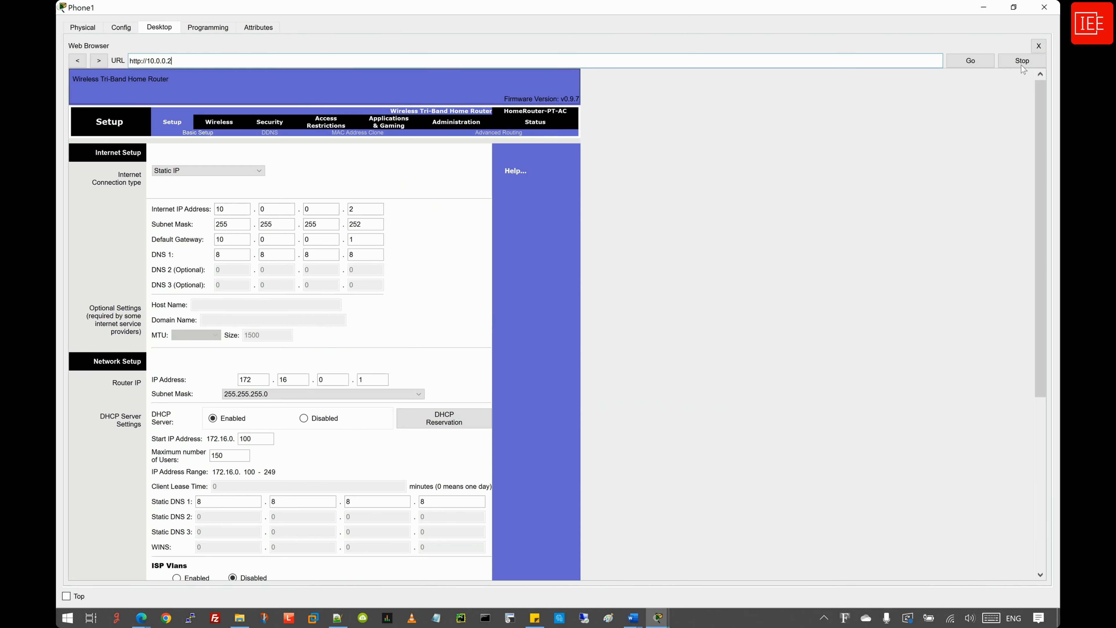
- Read Phone1's IPv4 address 172.16.0.106 from its command prompt, then return to AP 1
left_click(1039, 45)
left_click(552, 65)
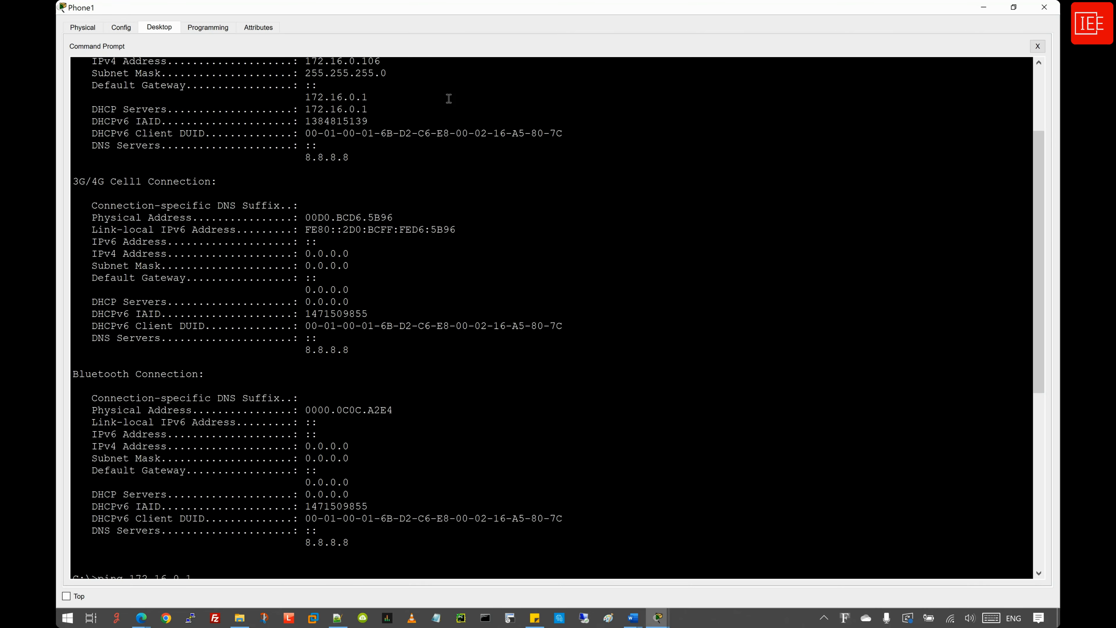
scroll(310, 445, "up", 3)
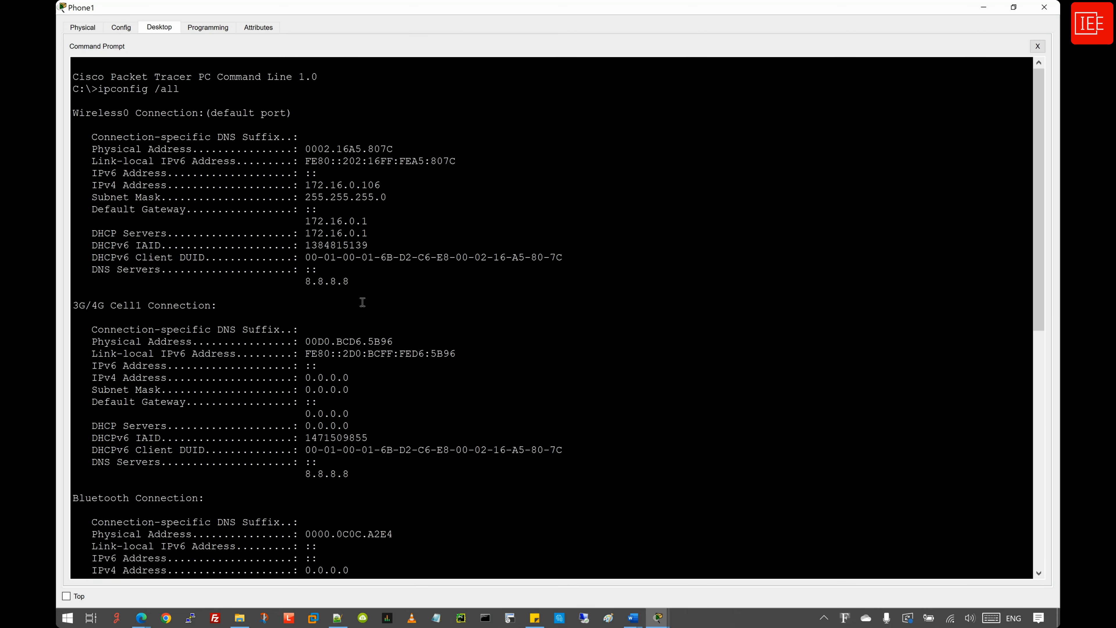
left_click_drag(384, 186, 303, 186)
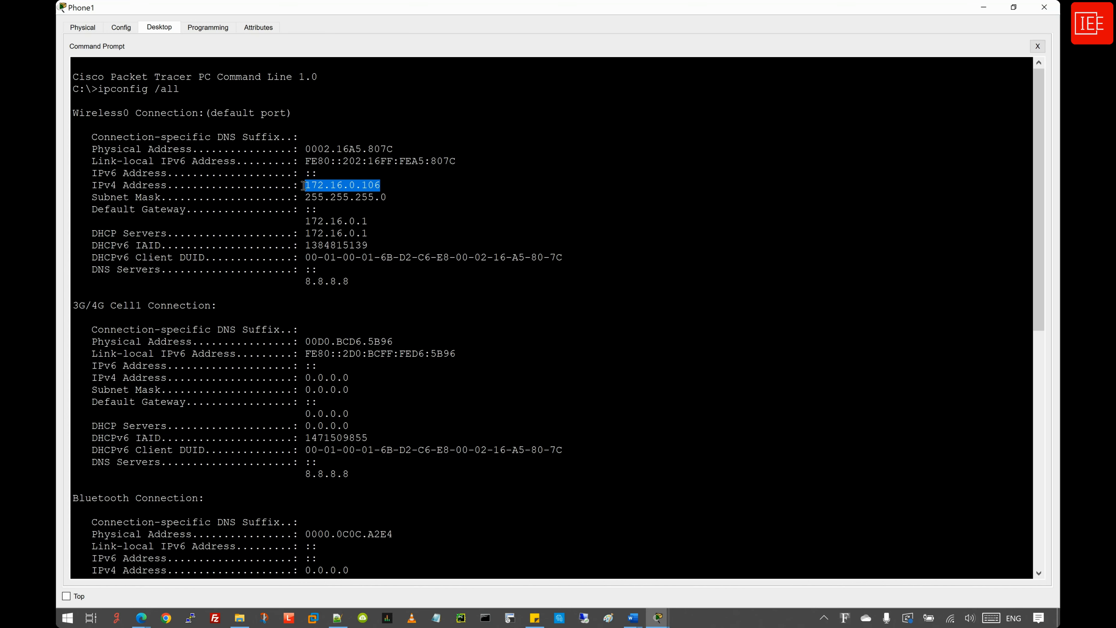
left_click(984, 9)
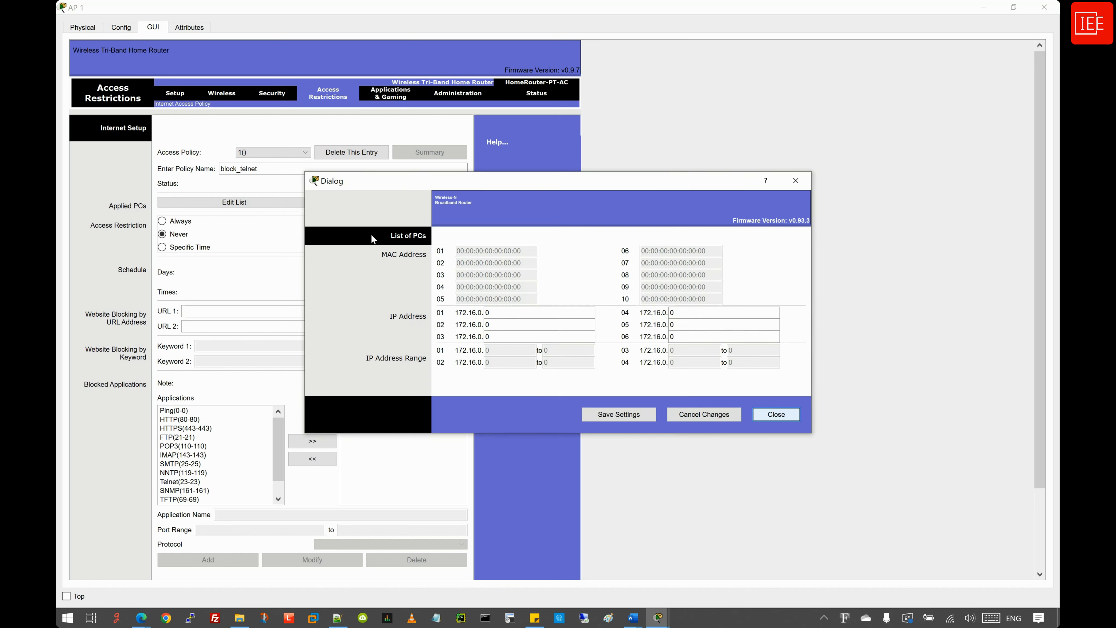
- Set the policy's PC list entry to 172.16.0.106 and save it
double_click(487, 312)
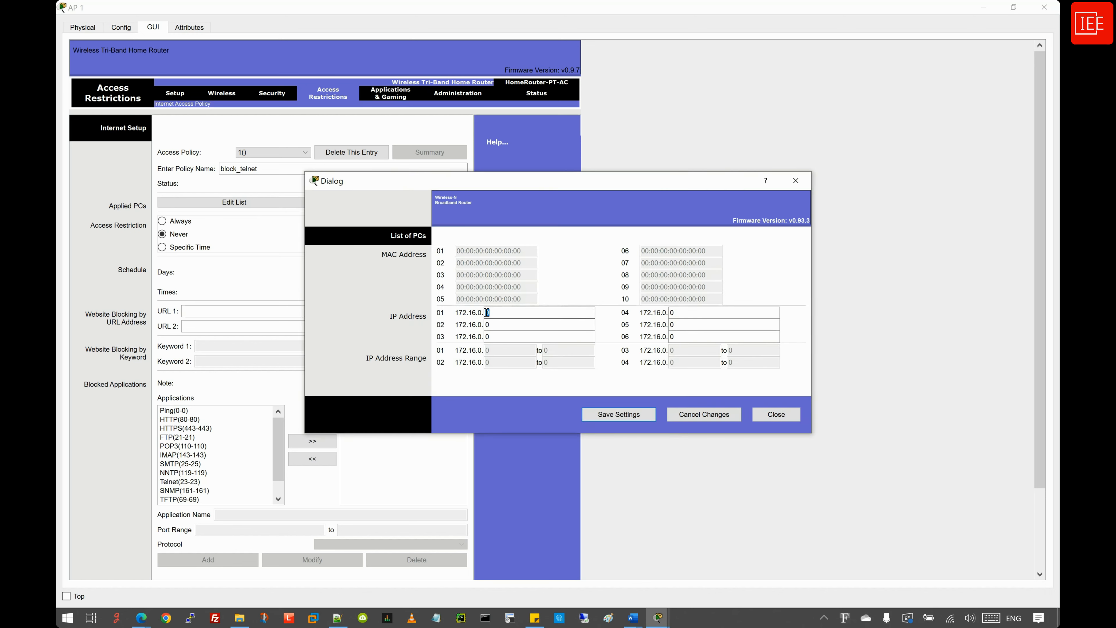
type("106")
left_click(617, 413)
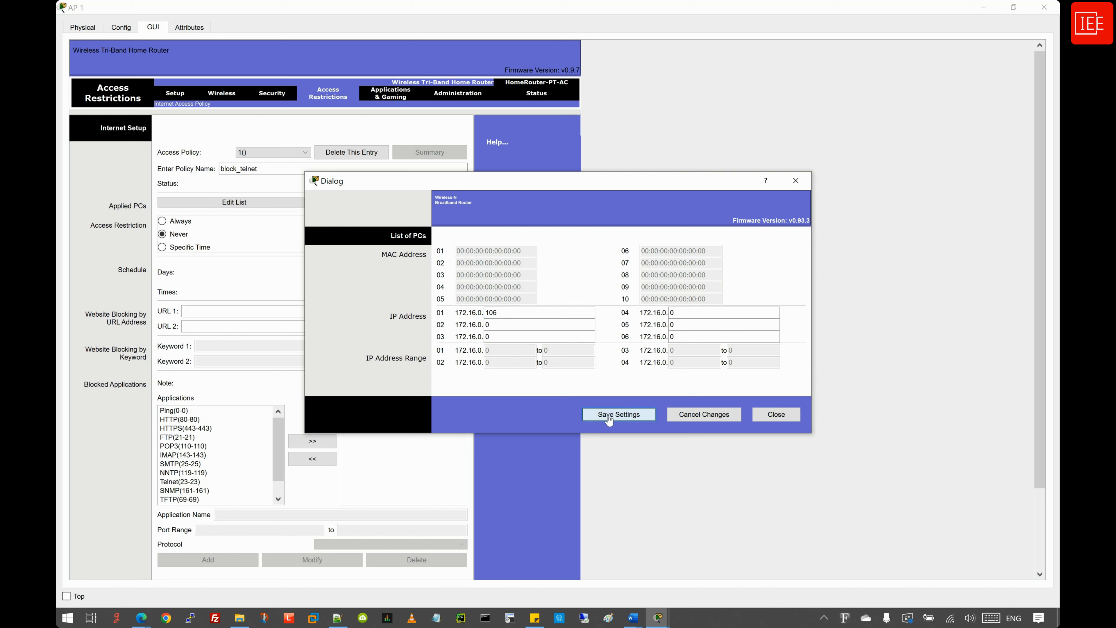
left_click(783, 416)
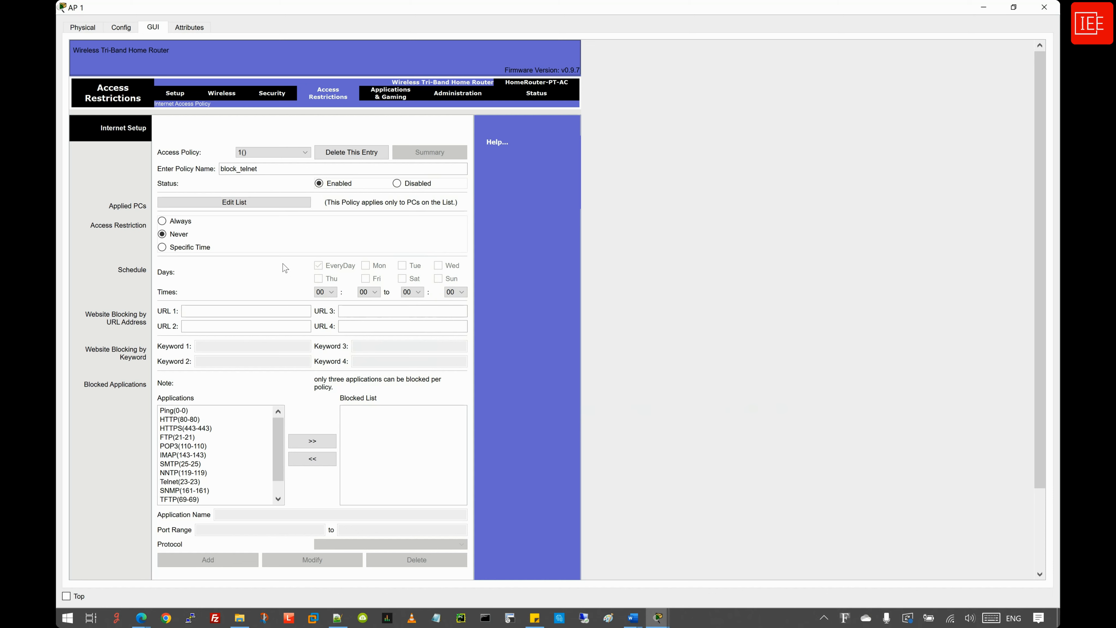
- Block HTTP(80-80), HTTPS(443-443) and Telnet(23-23) in block_telnet and save the policy
scroll(284, 268, "down", 3)
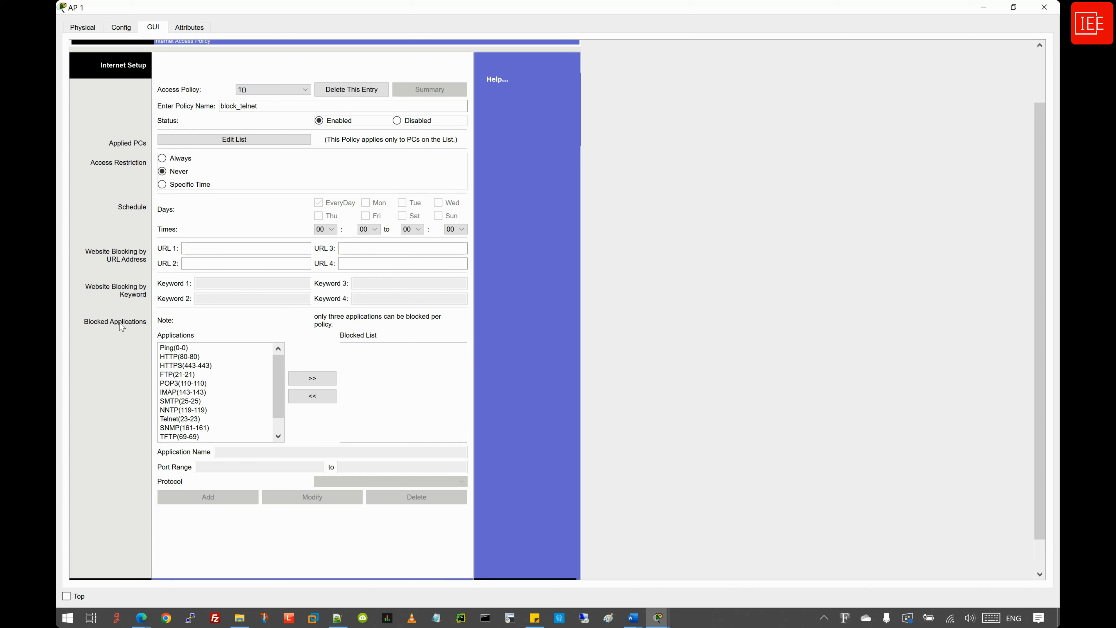
left_click(205, 383)
left_click(197, 357)
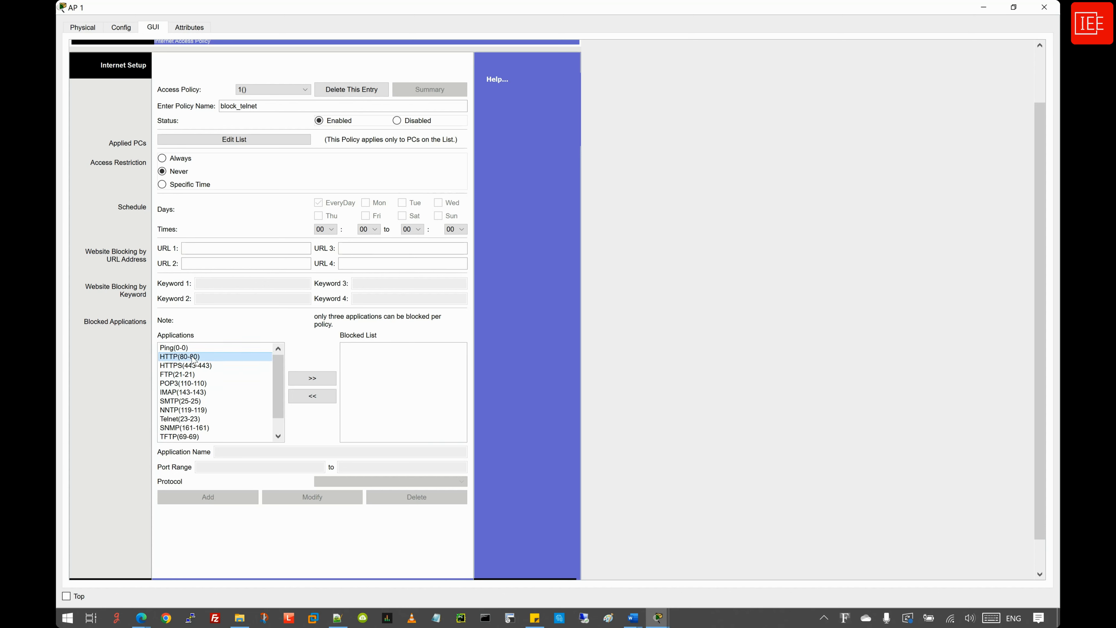
left_click(310, 379)
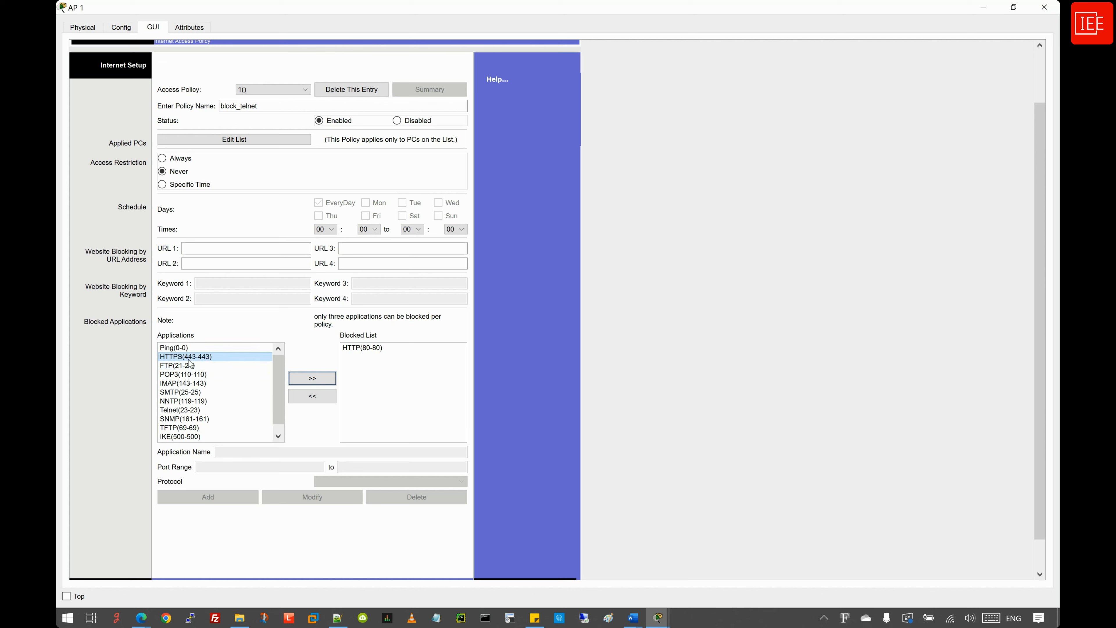
left_click(190, 357)
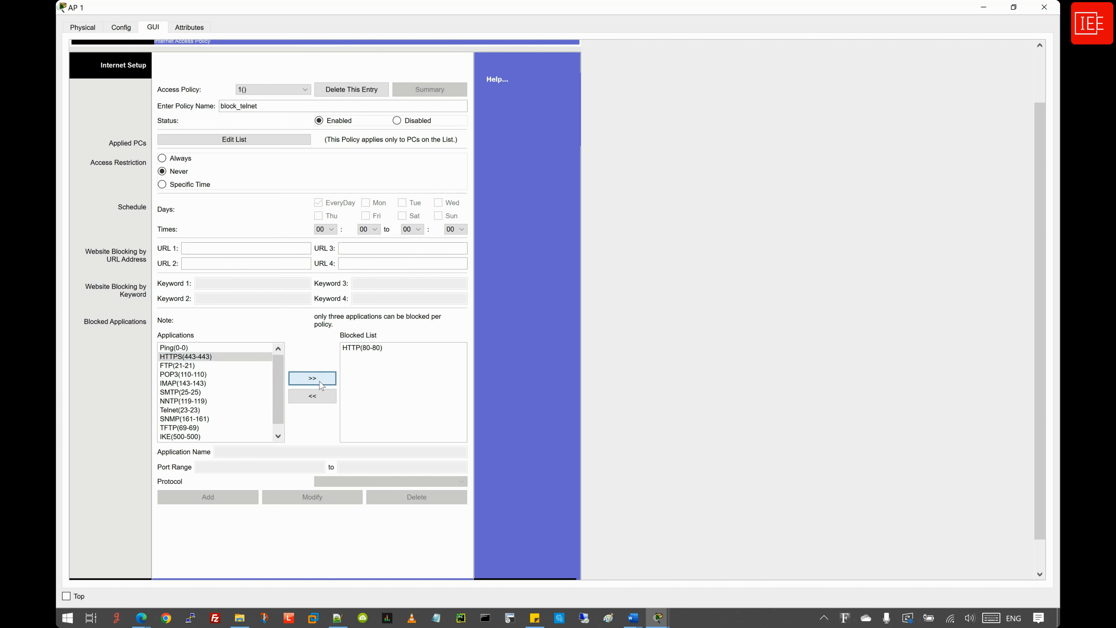
left_click(312, 378)
left_click(200, 359)
left_click_drag(203, 365, 188, 407)
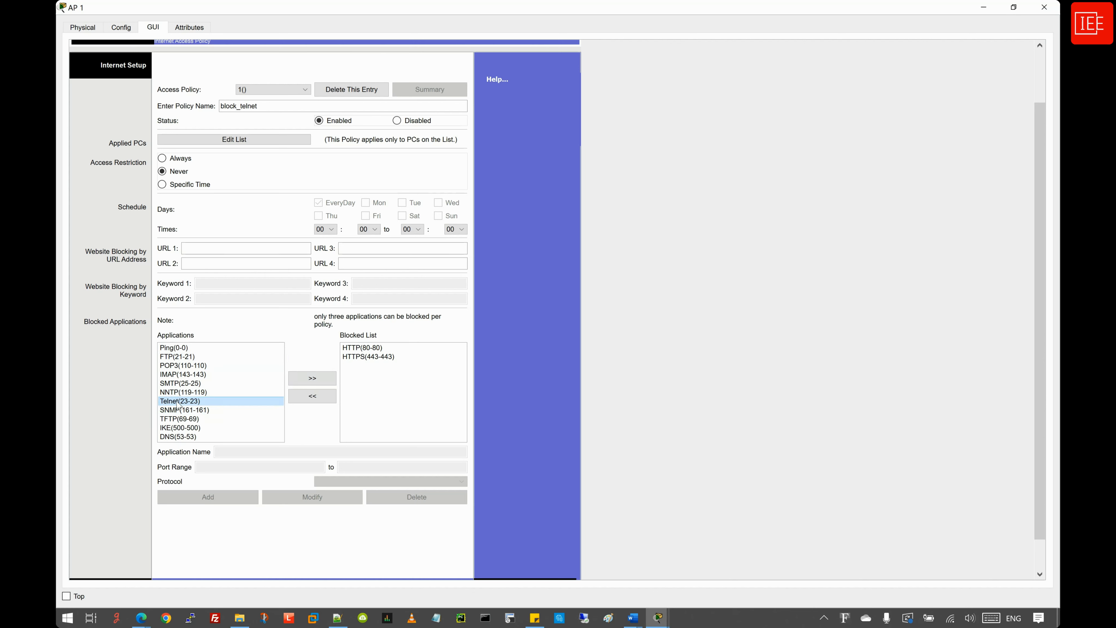
left_click(306, 383)
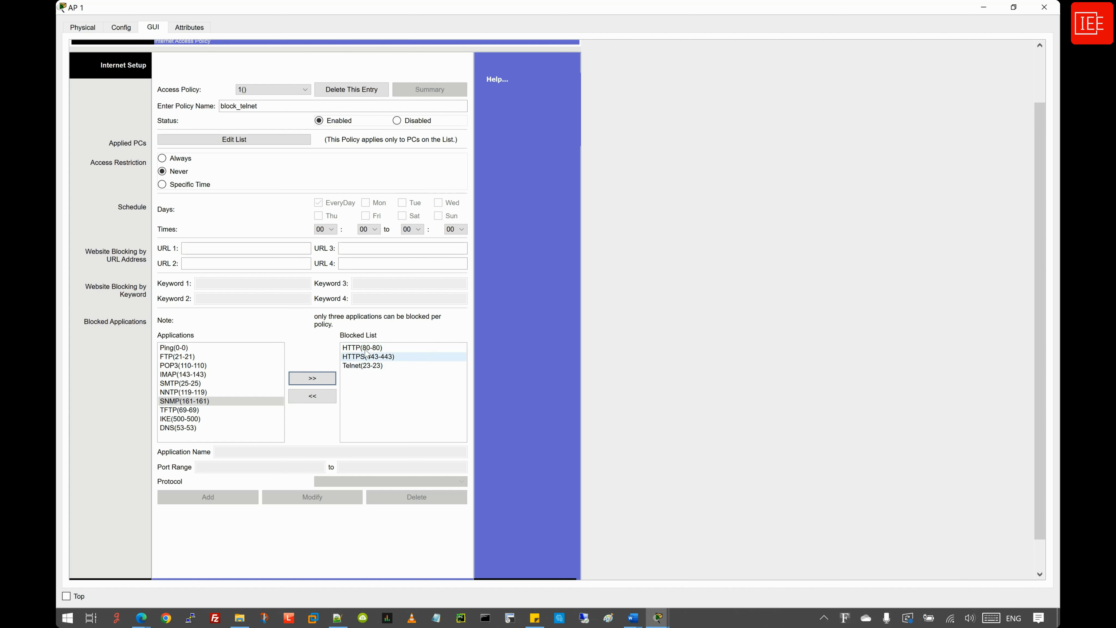
scroll(322, 365, "down", 1)
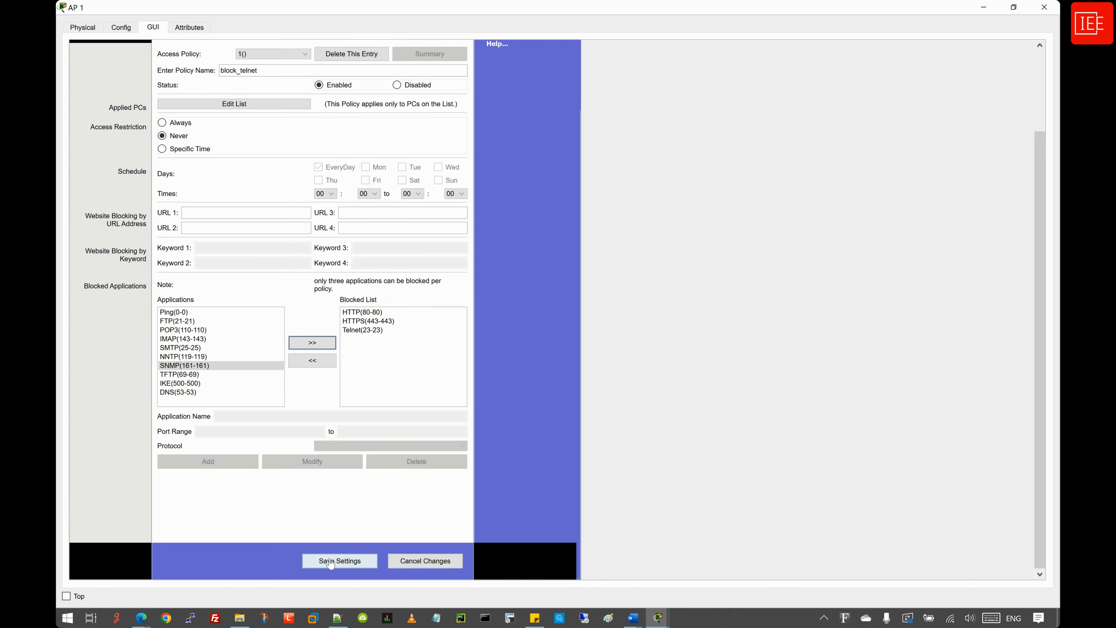
left_click(329, 560)
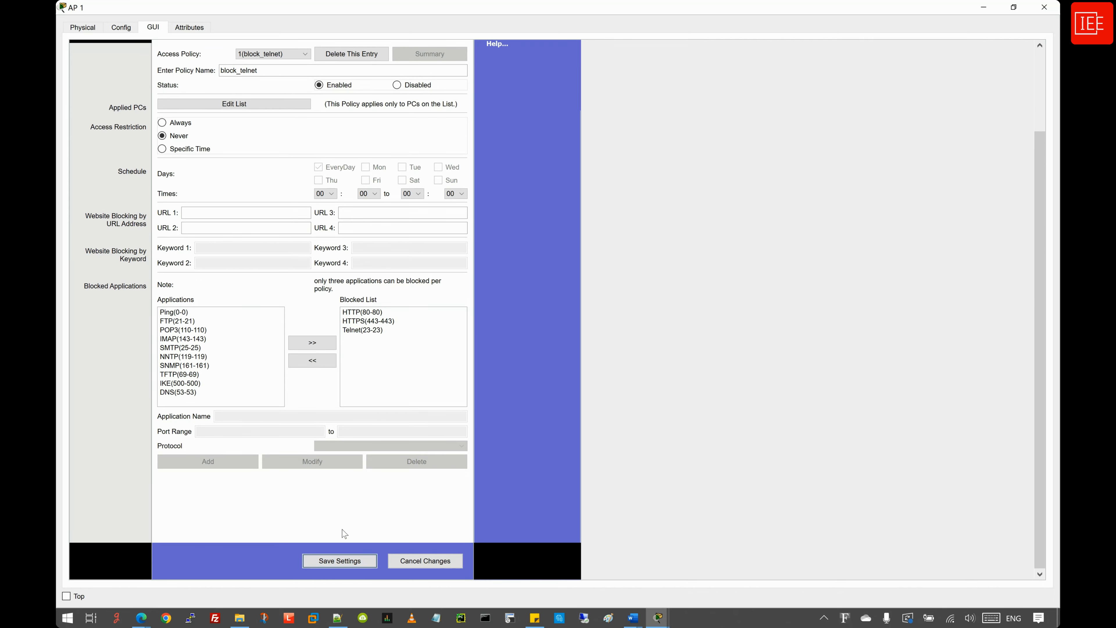
- Minimize the AP 1 and Laptop1 windows to return to the topology
scroll(344, 533, "up", 3)
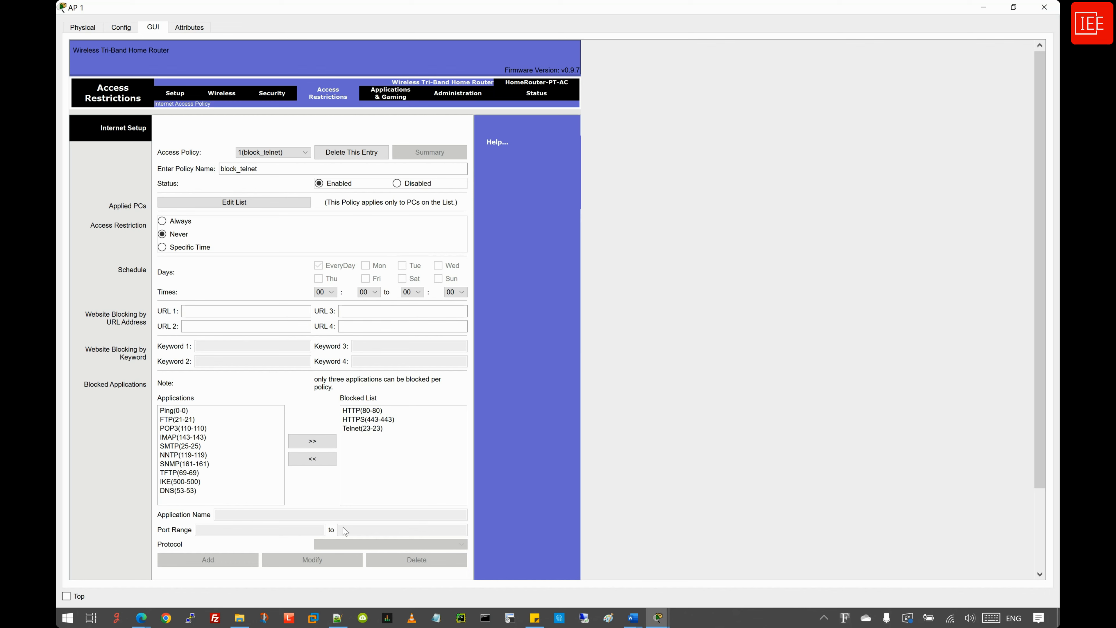
left_click(983, 7)
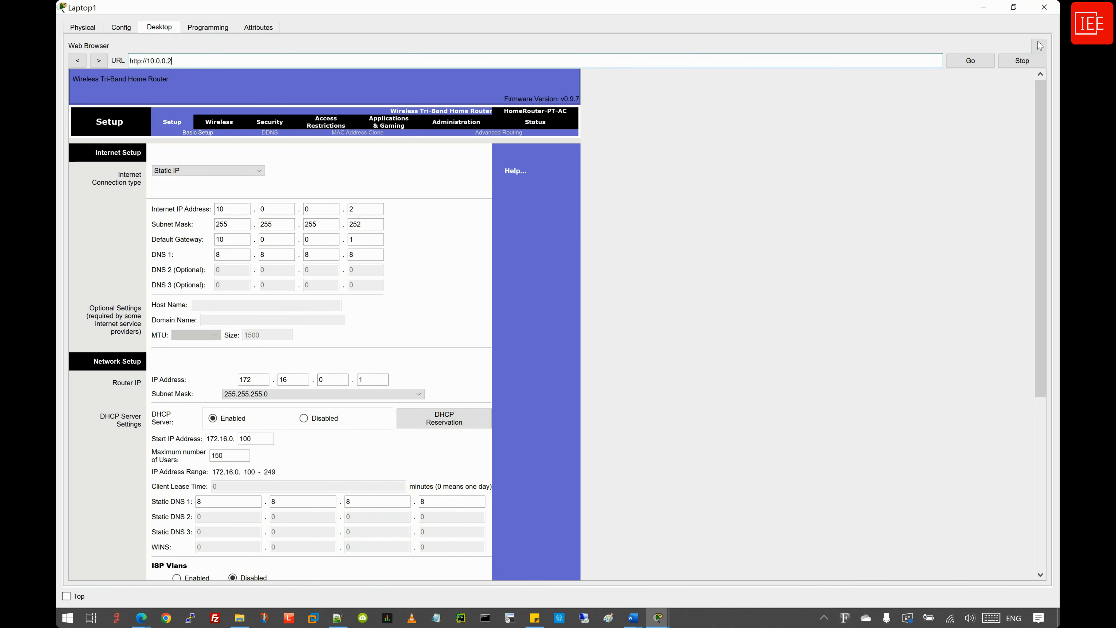
left_click(983, 9)
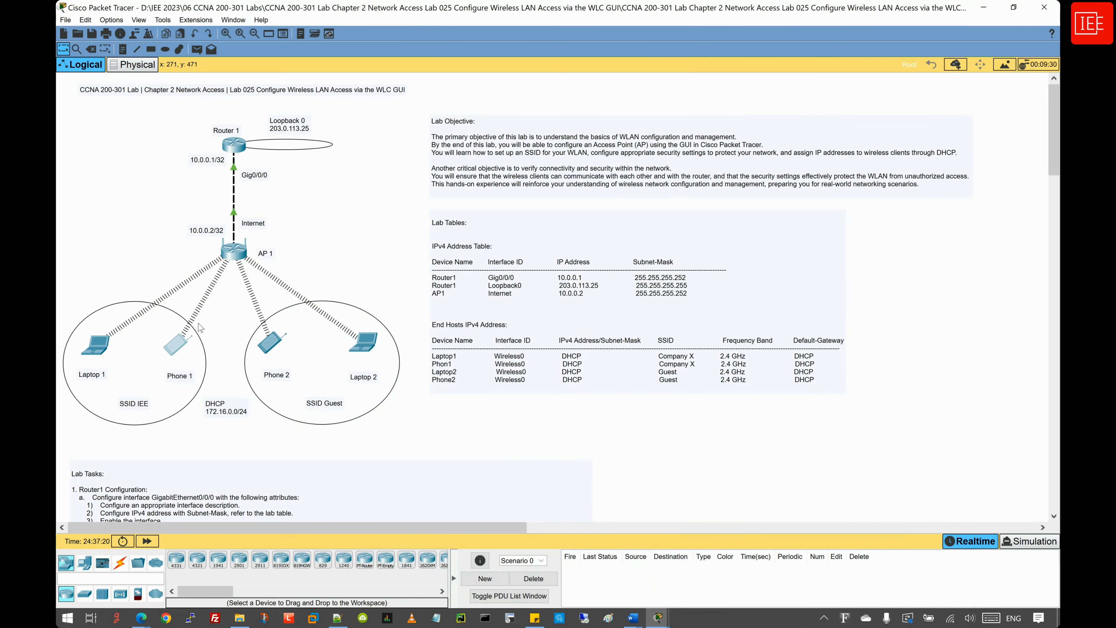
- Open Phone1 maximized and close its command prompt
left_click(175, 346)
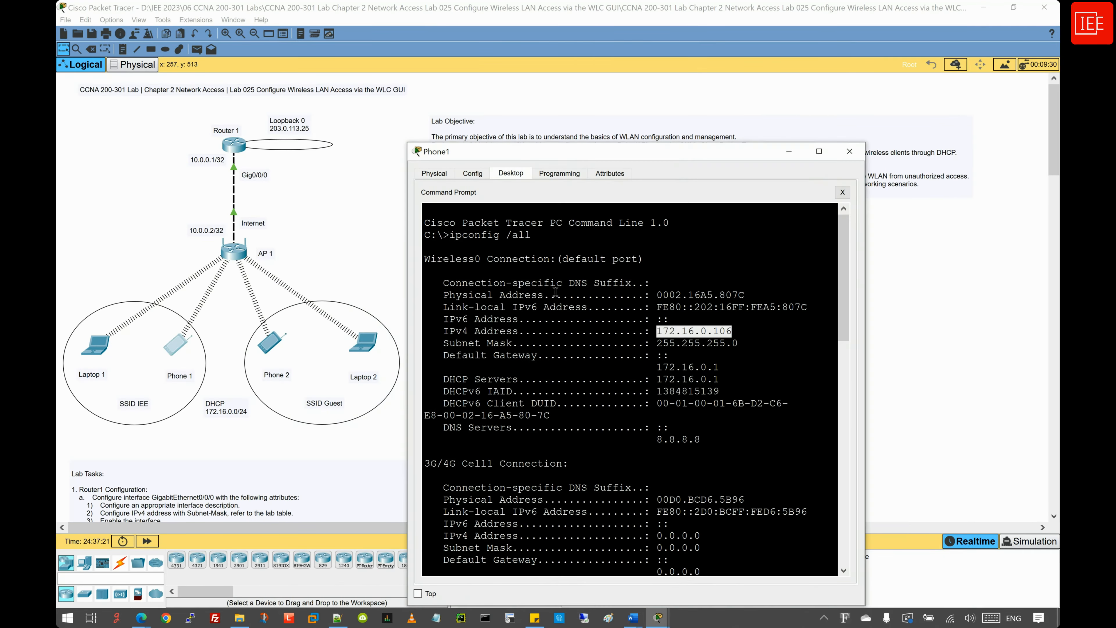
left_click(819, 152)
left_click(1039, 48)
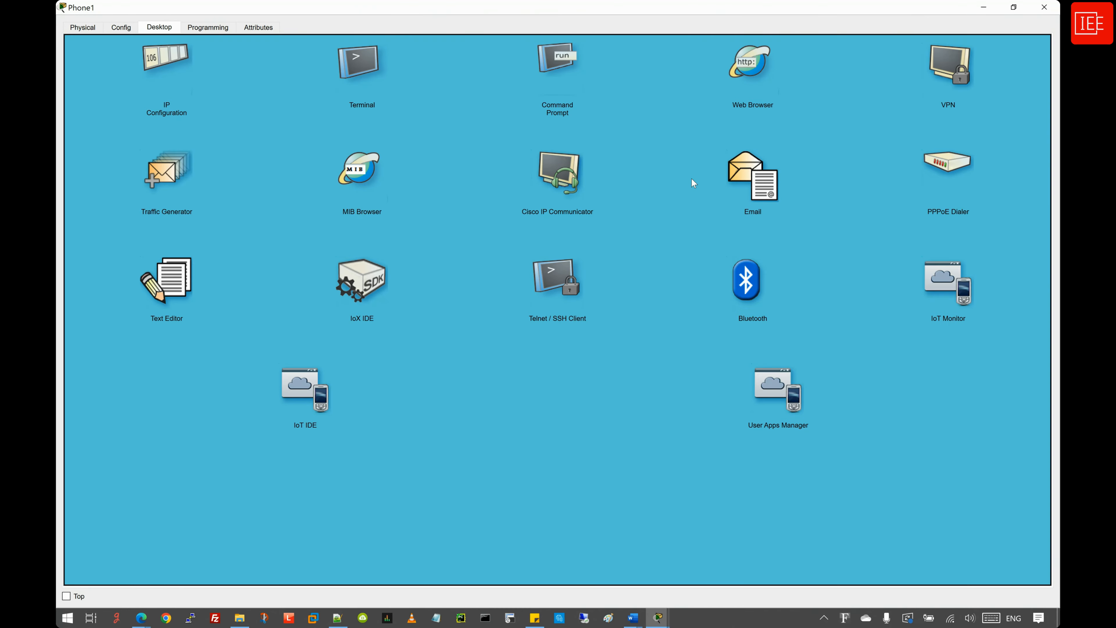
- Attempt a Telnet connection from Phone1 to 10.0.0.1, decline reconnecting, and close the client
left_click(549, 282)
left_click(193, 77)
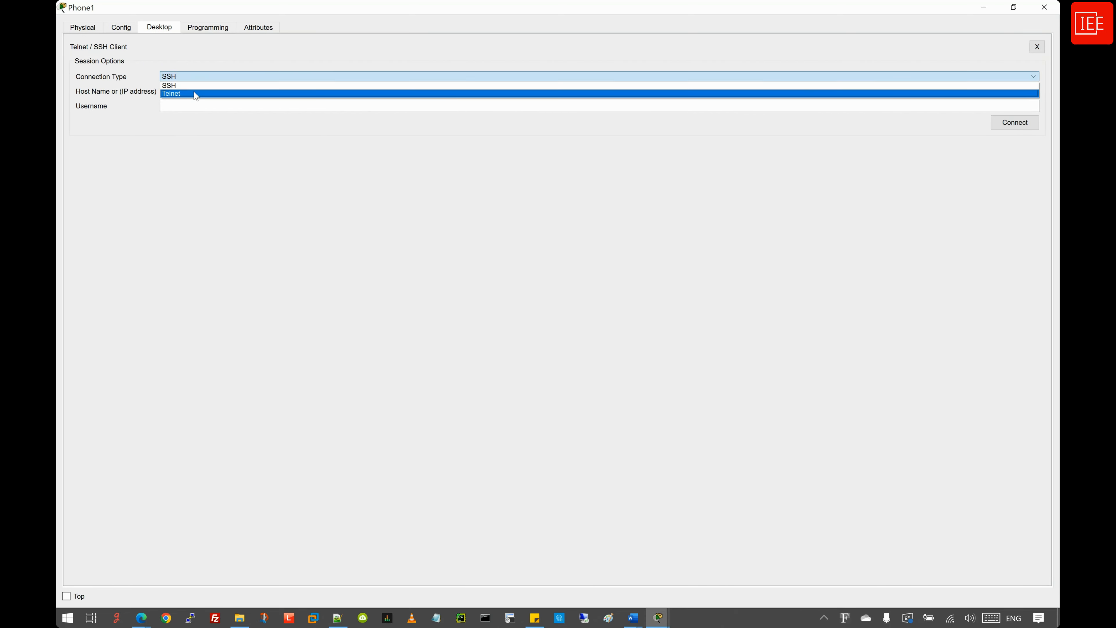
left_click(194, 94)
left_click(184, 92)
type("1")
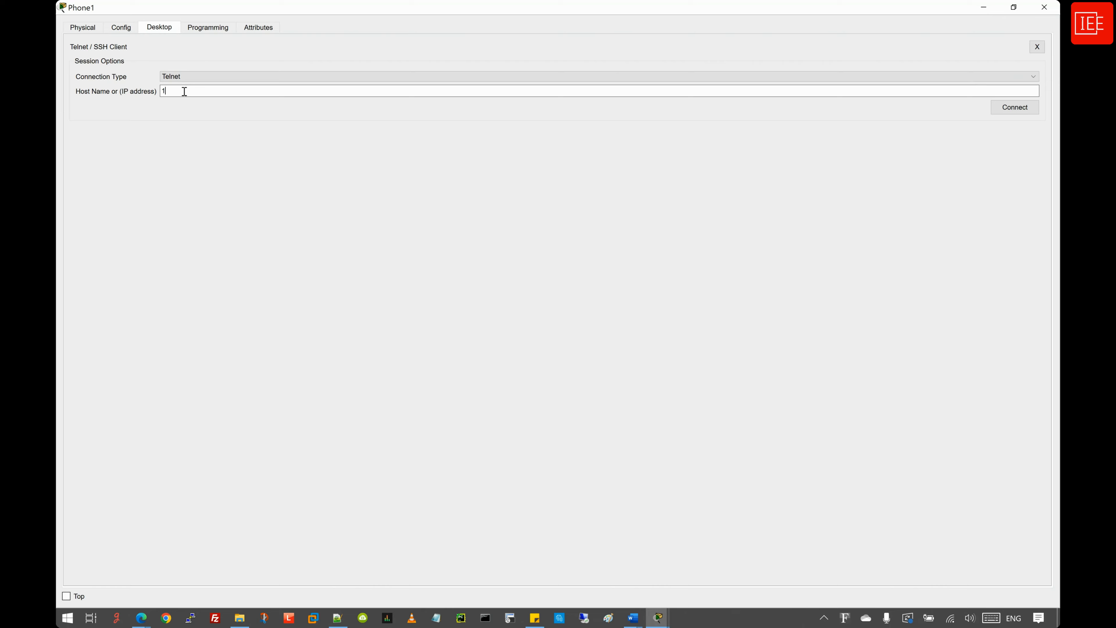
type("0.0.0.2")
key("BackSpace")
type("1")
left_click(1011, 108)
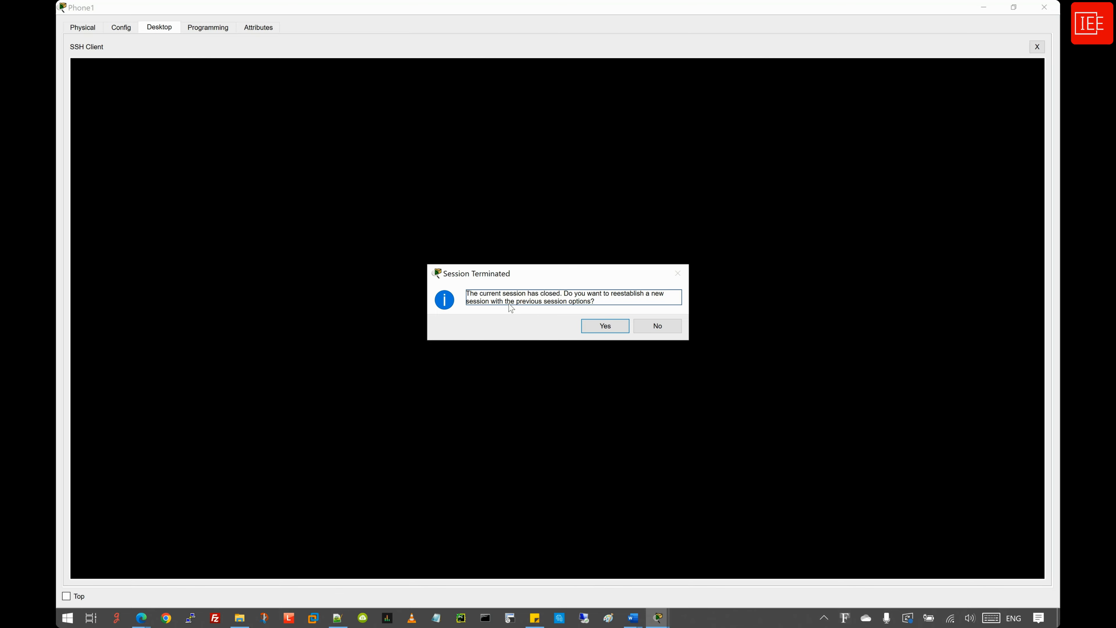
left_click(658, 326)
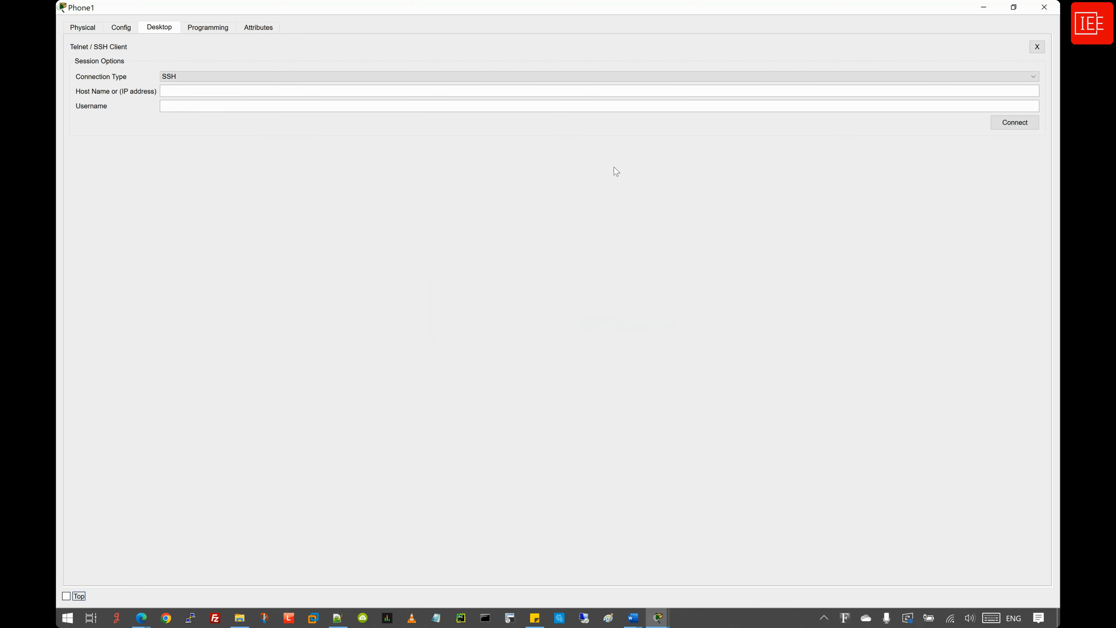
left_click(1037, 47)
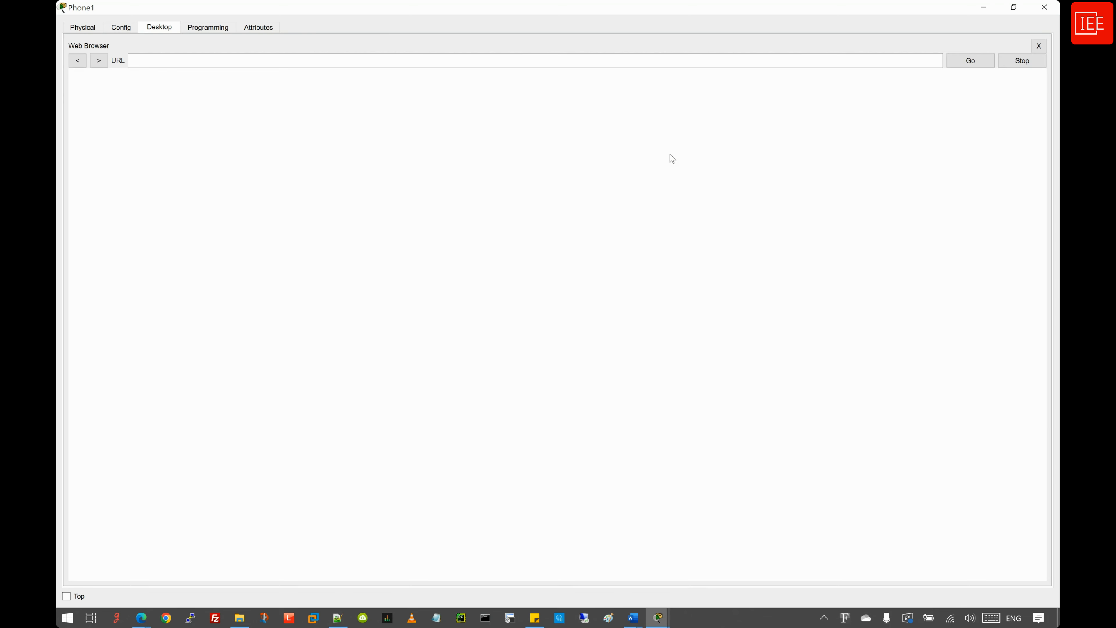
left_click(178, 59)
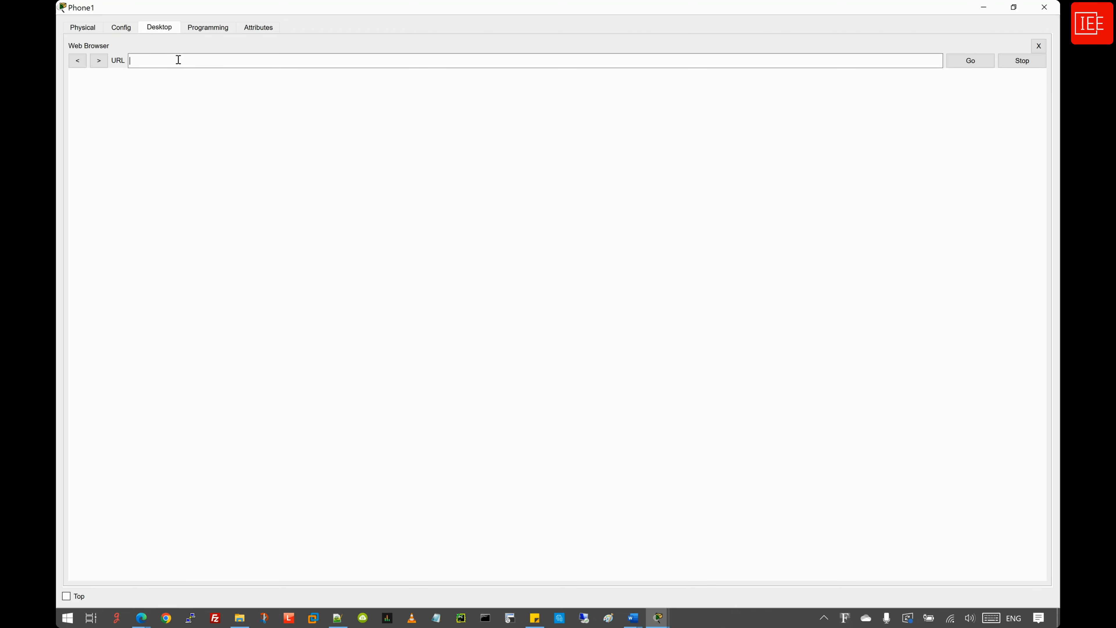
type("http://10.0.0.2")
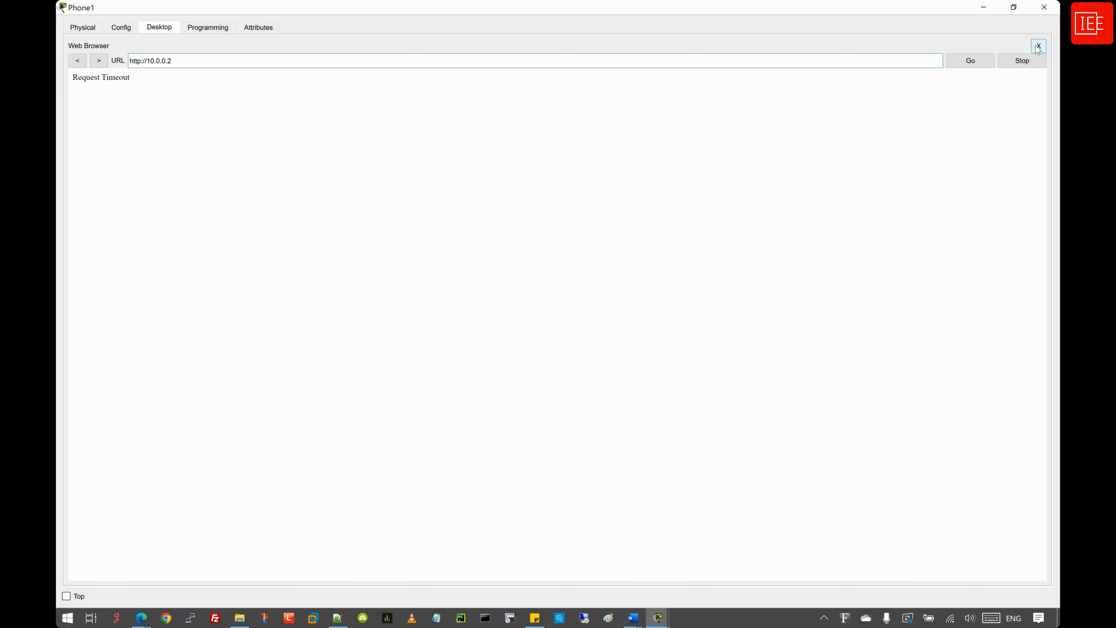
left_click(658, 618)
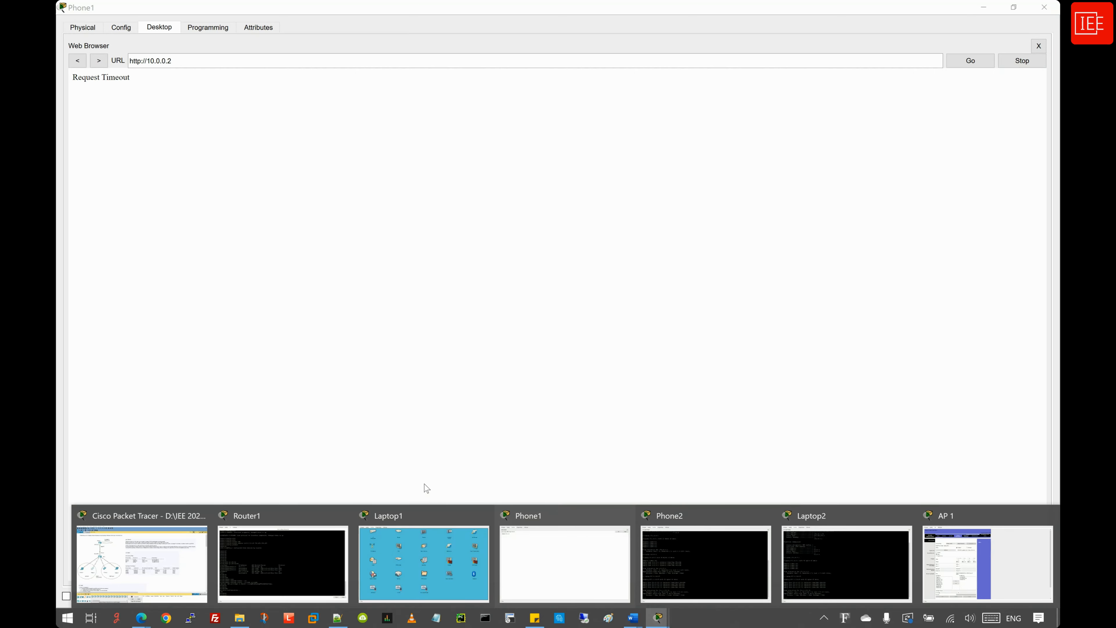
left_click(424, 528)
left_click(377, 9)
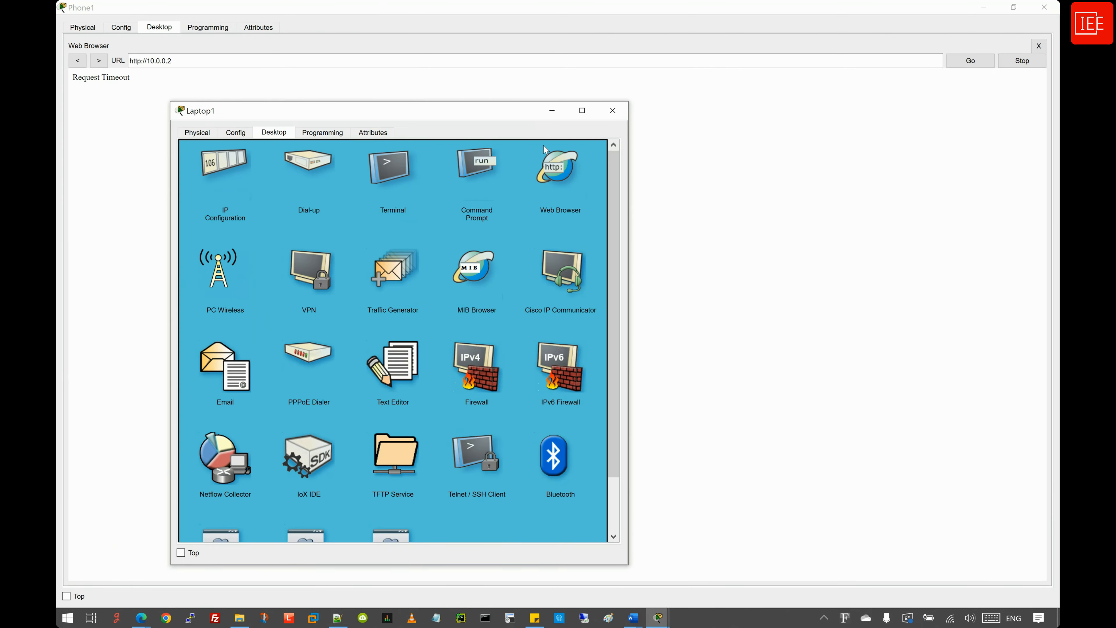
left_click(582, 111)
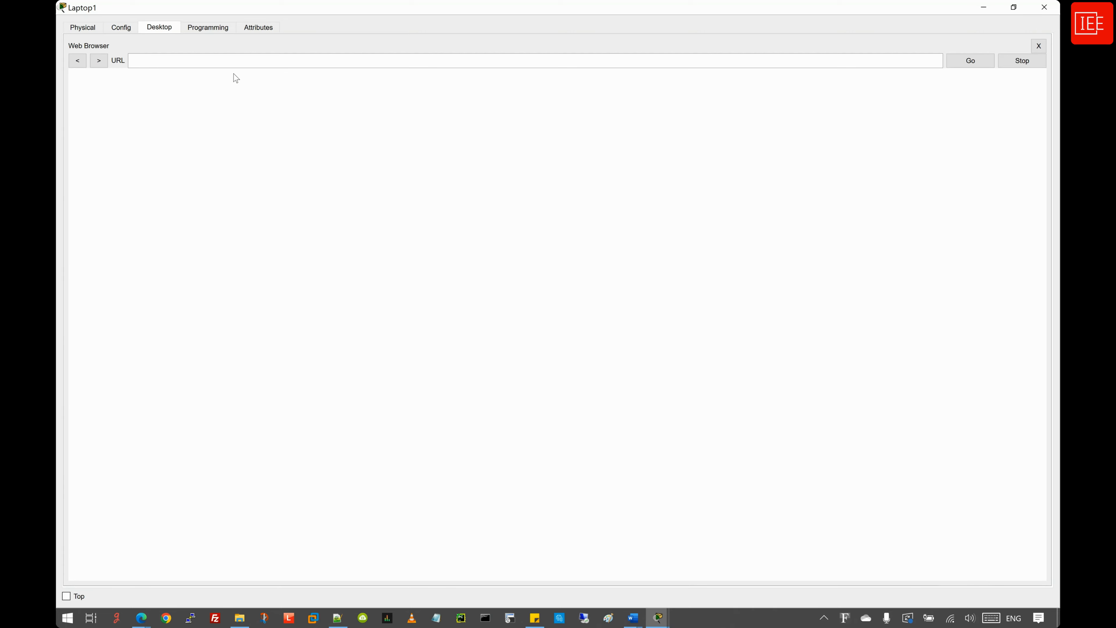
left_click(201, 63)
type("http://10.0.0.2")
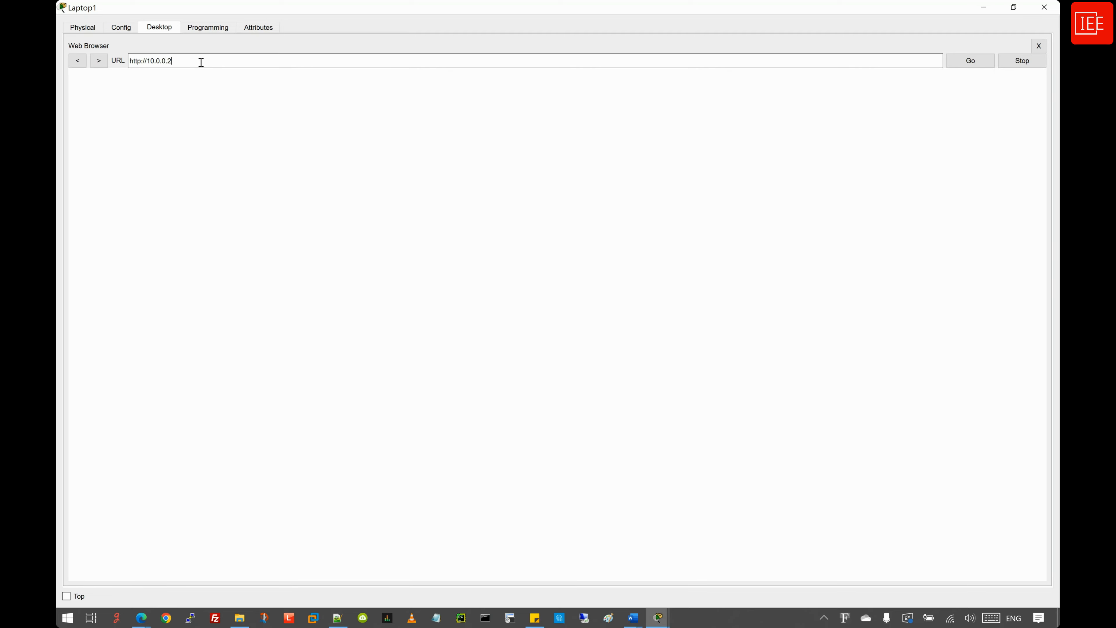
key("Return")
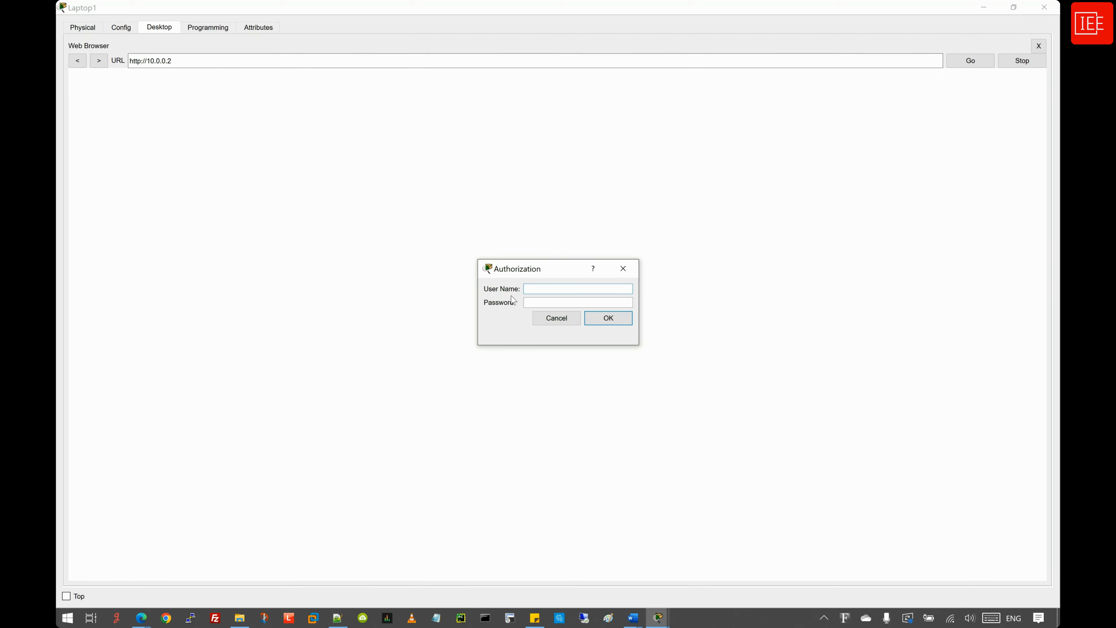
- Log in to the AP's web page with the admin user name and password
type("admin")
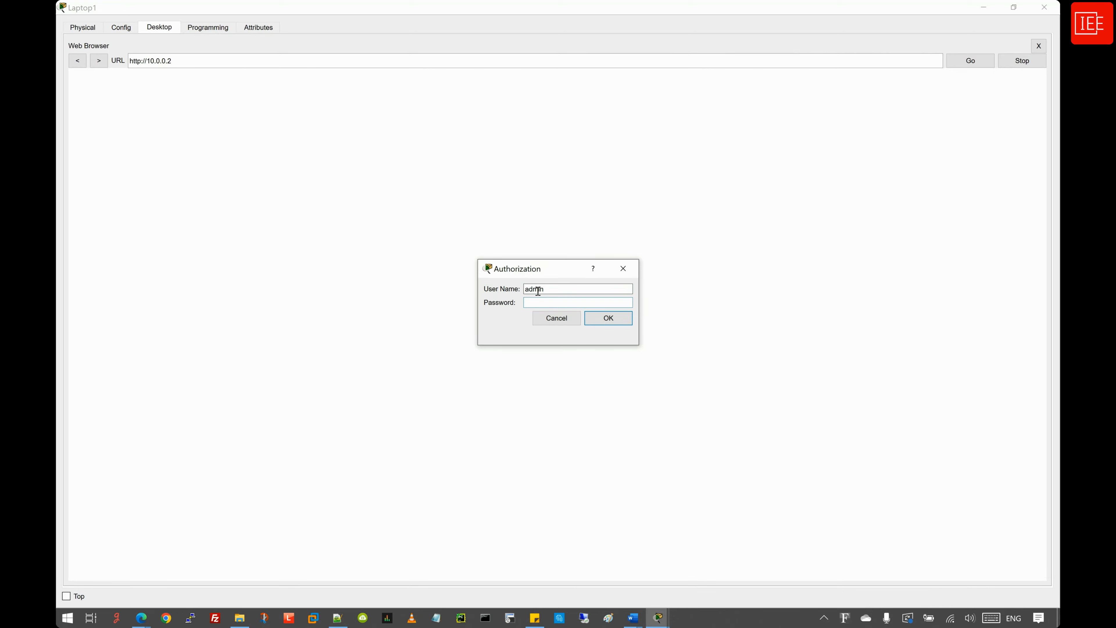
left_click(543, 304)
type("●●●")
key("Return")
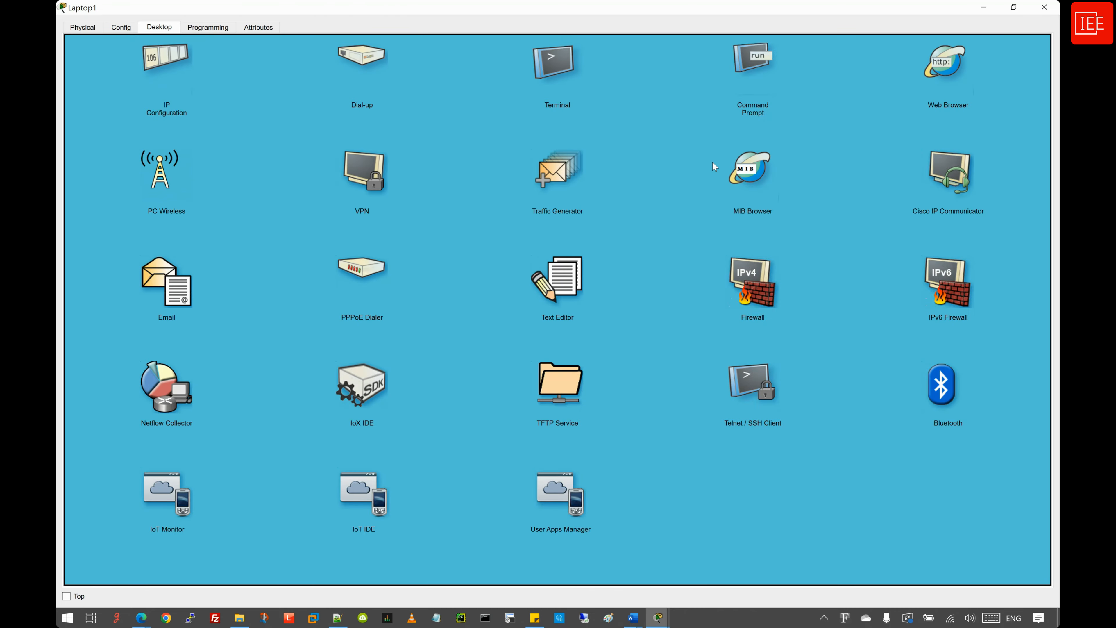
- In Laptop1's Telnet / SSH Client, choose the Telnet connection type and enter host 10.0.0.1
left_click(748, 384)
left_click(233, 78)
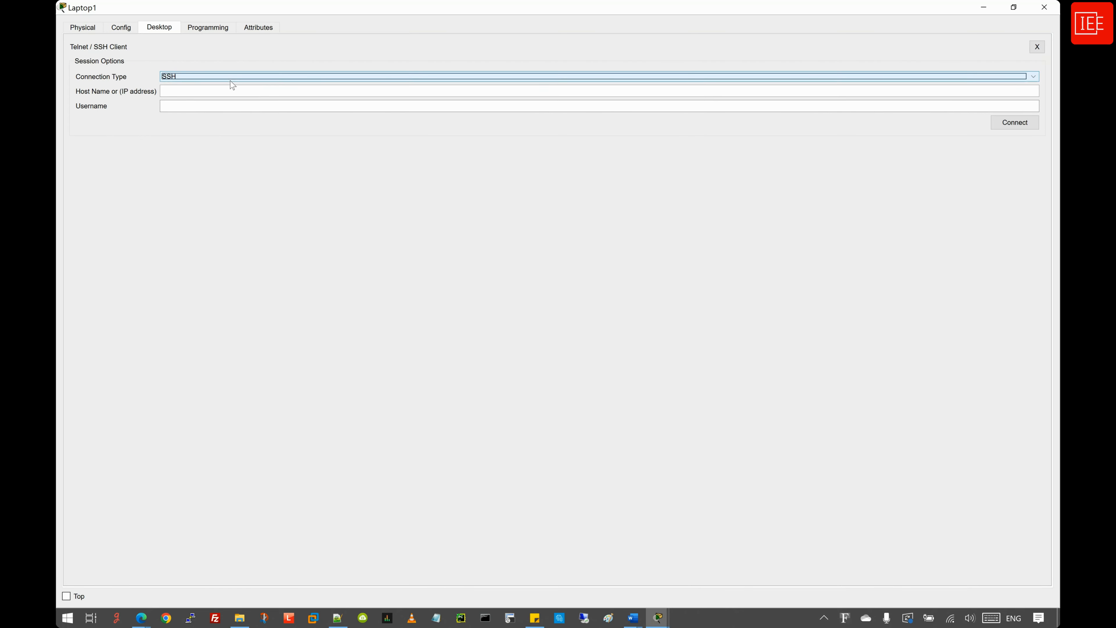
left_click(221, 92)
left_click(219, 92)
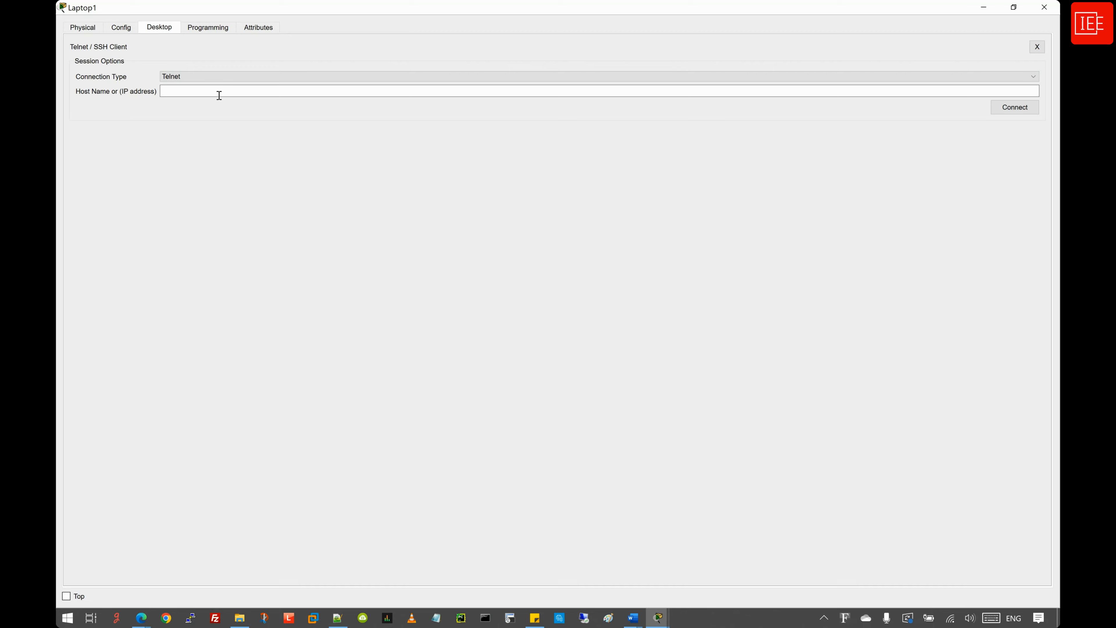
type("10.0.0.1")
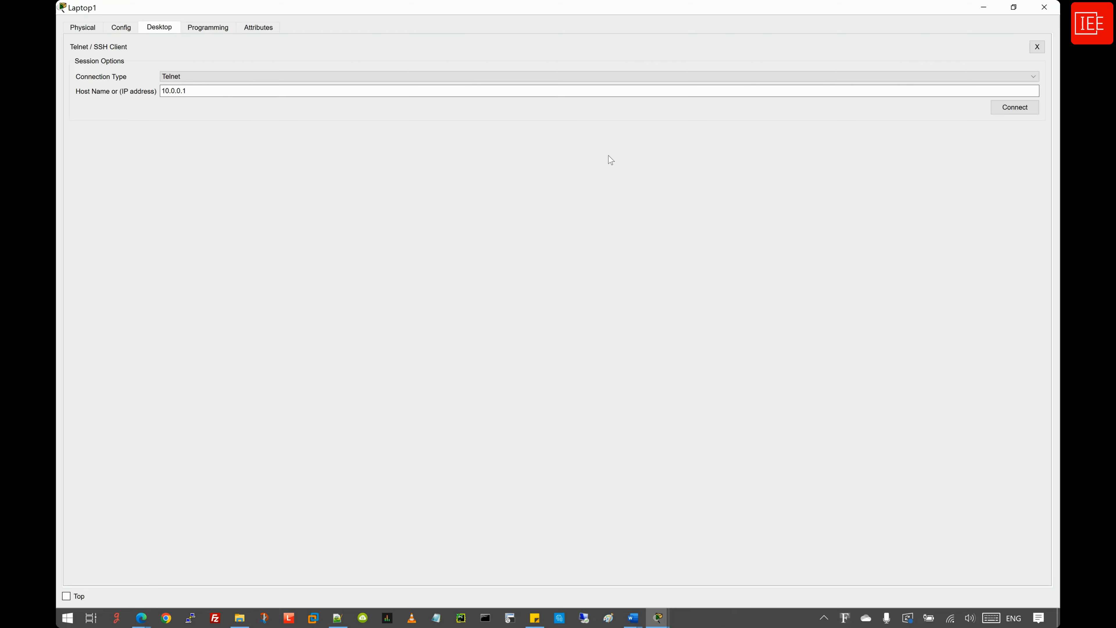